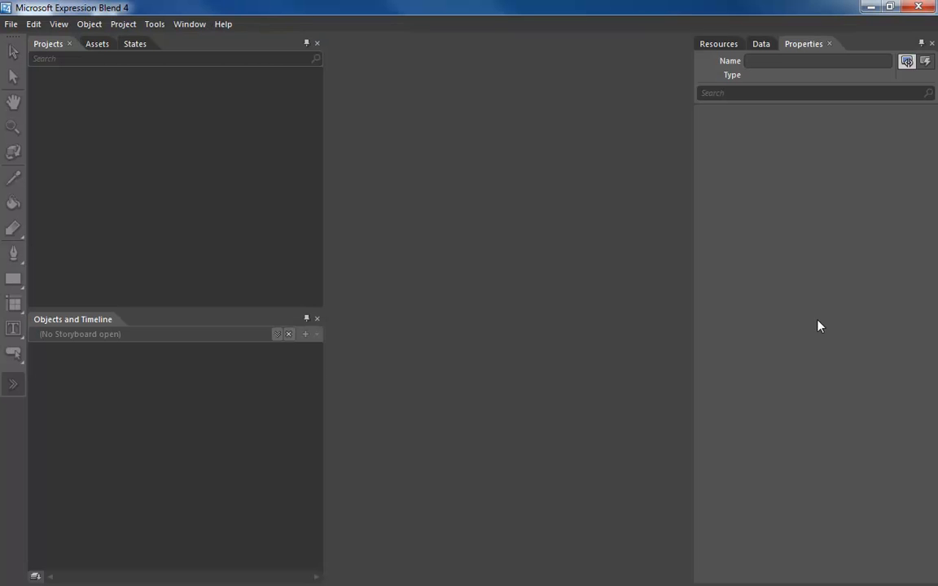
# - Start a new project, look over the Silverlight and WPF project types, and select the Windows Phone type
pyautogui.click(10, 23)
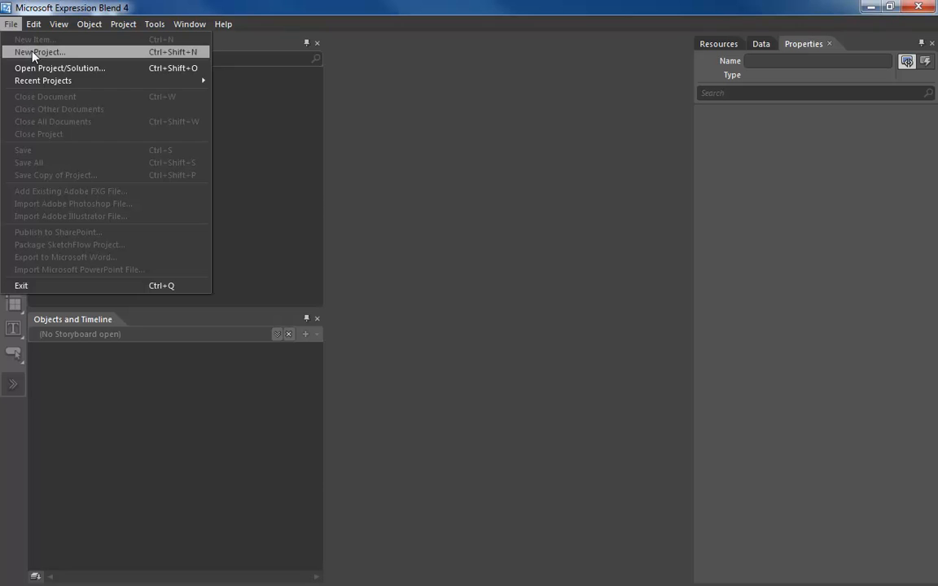
pyautogui.click(33, 53)
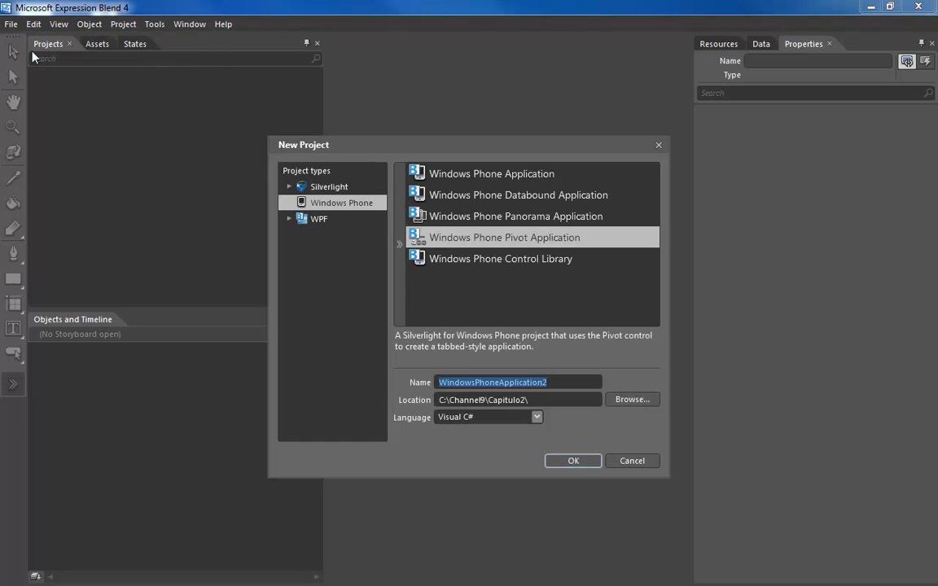
pyautogui.click(288, 187)
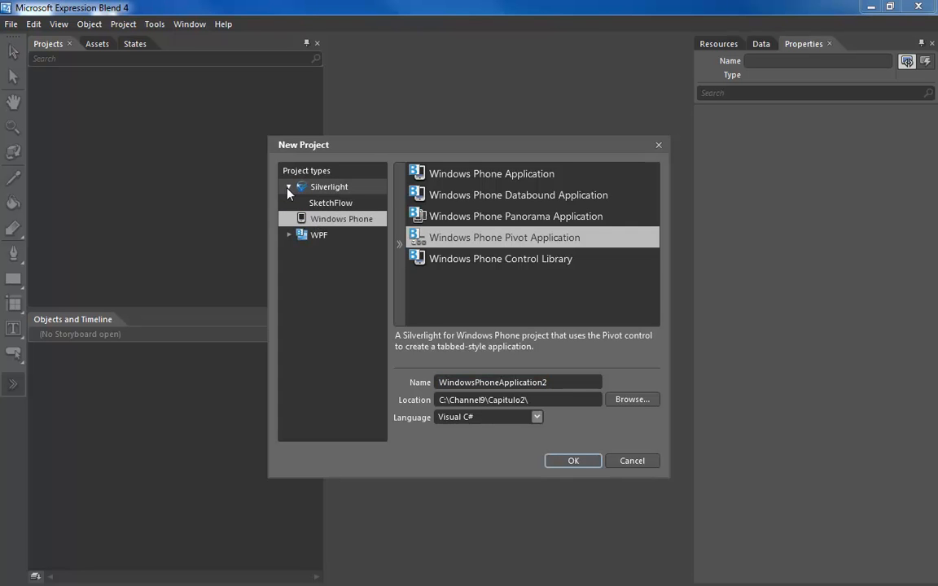
pyautogui.click(336, 206)
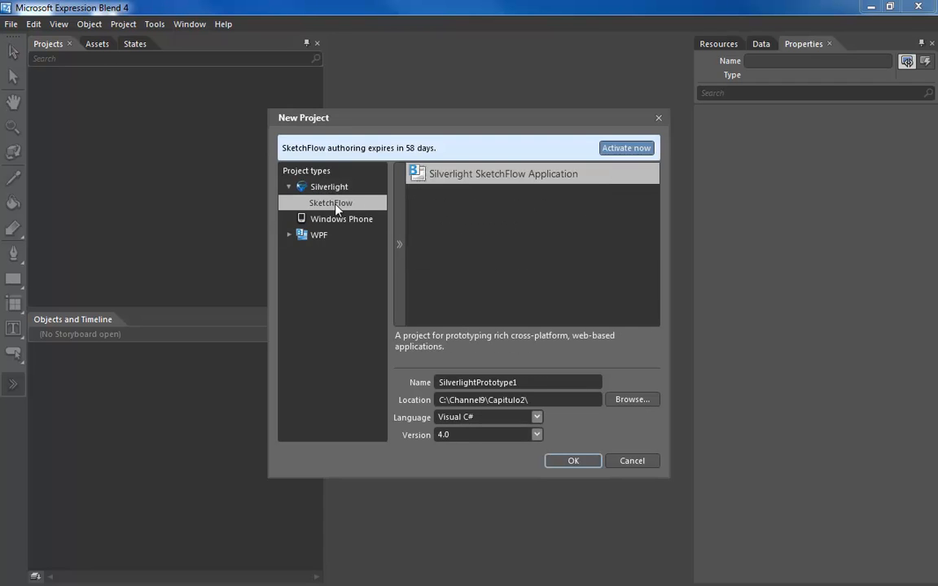
pyautogui.click(338, 218)
pyautogui.click(290, 235)
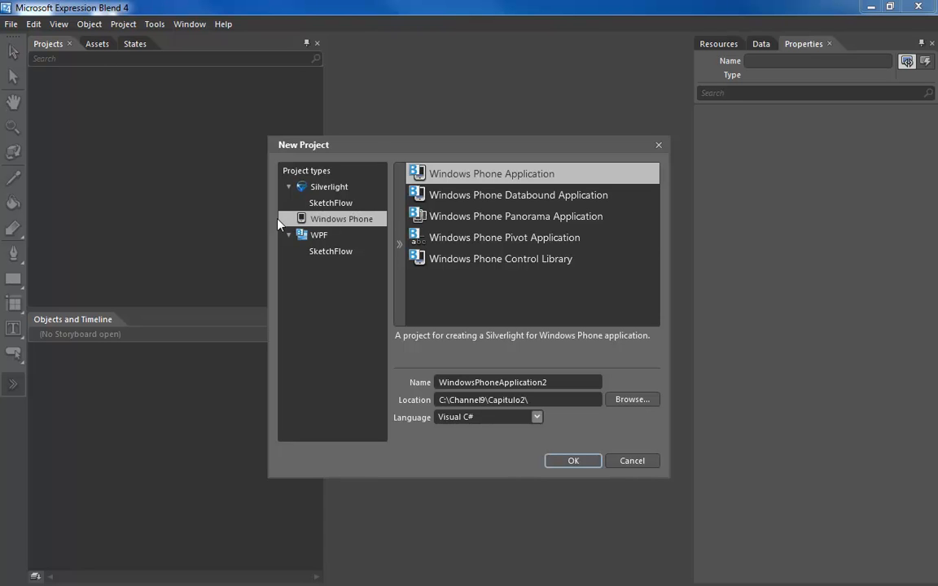
# - Compare the Windows Phone project templates and choose Windows Phone Application
pyautogui.click(573, 197)
pyautogui.click(571, 235)
pyautogui.click(562, 217)
pyautogui.click(560, 258)
pyautogui.click(548, 174)
# - Name the project MiPrimeraAplicacion and create it with Visual C# as the language
pyautogui.click(583, 382)
pyautogui.click(591, 382)
pyautogui.moveTo(591, 382); pyautogui.dragTo(411, 384)
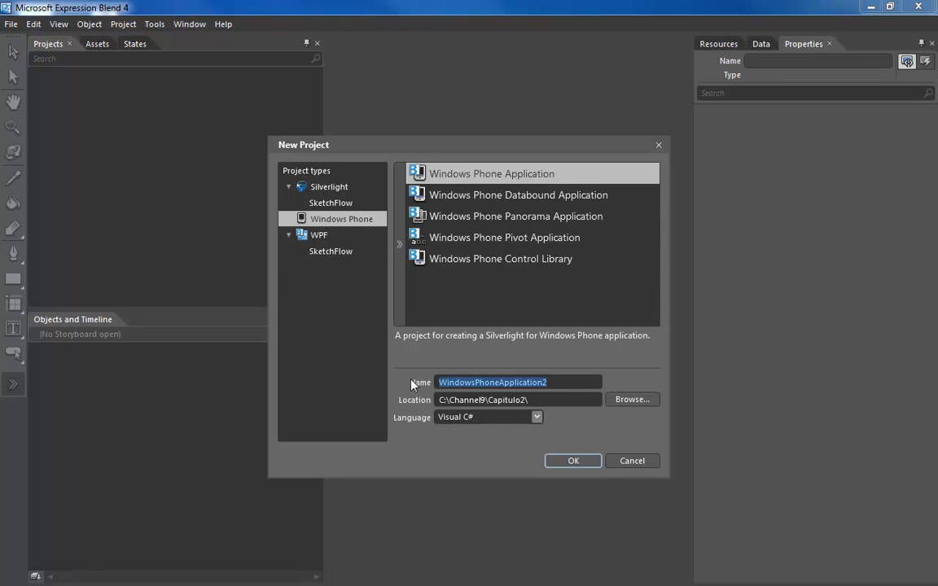
pyautogui.write('MiPrimera')
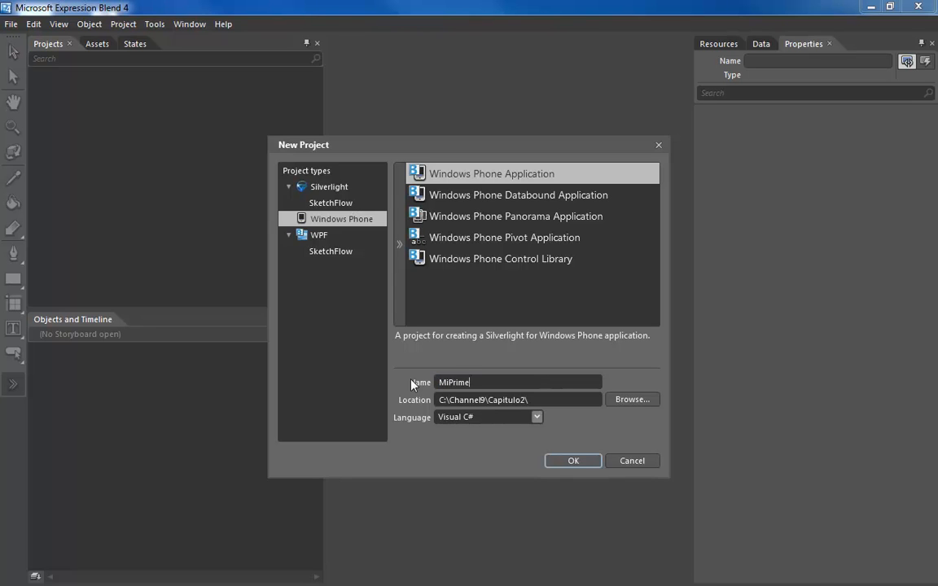
pyautogui.write('Aplicacion')
pyautogui.click(536, 417)
pyautogui.click(536, 418)
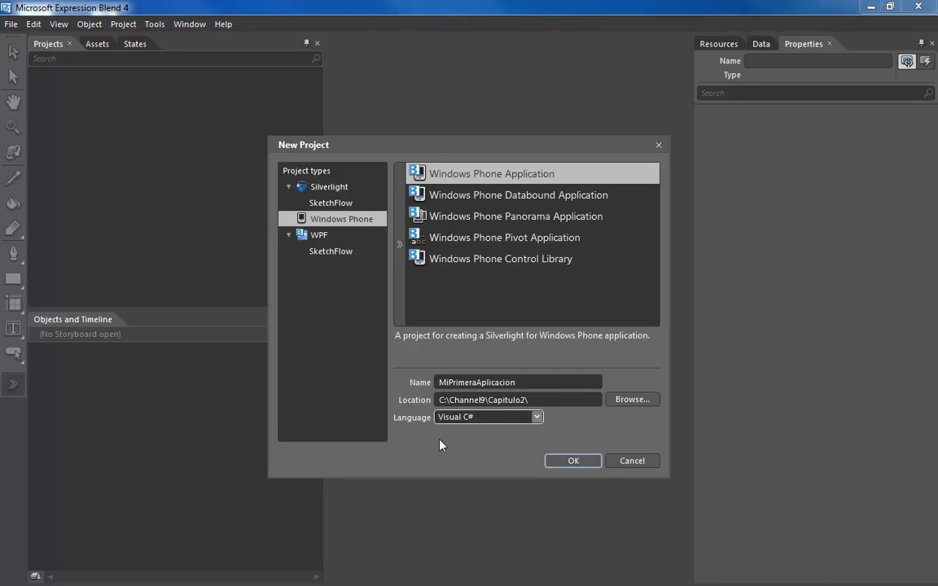
pyautogui.click(560, 461)
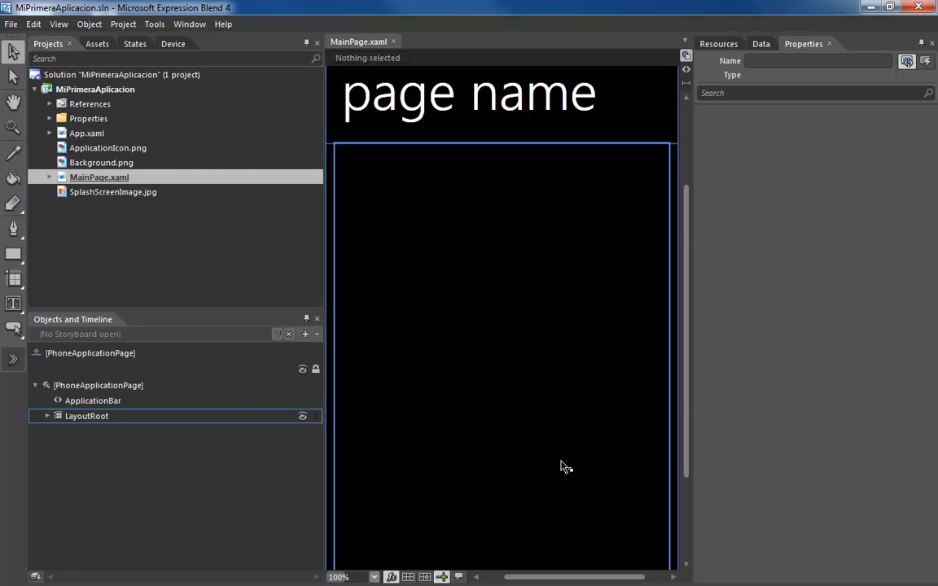
# - Examine the page title and the ContentPanel area of MainPage.xaml on the phone design surface
pyautogui.click(460, 321)
pyautogui.scroll(-4, 461, 316)
pyautogui.scroll(4, 510, 383)
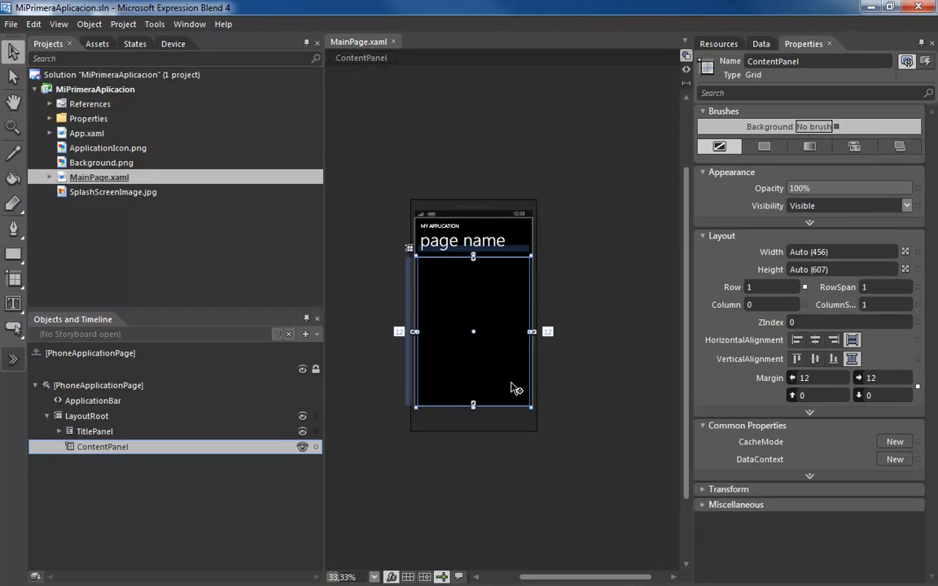
pyautogui.scroll(-3, 472, 357)
pyautogui.scroll(1, 461, 354)
pyautogui.scroll(1, 472, 340)
pyautogui.scroll(-1, 472, 343)
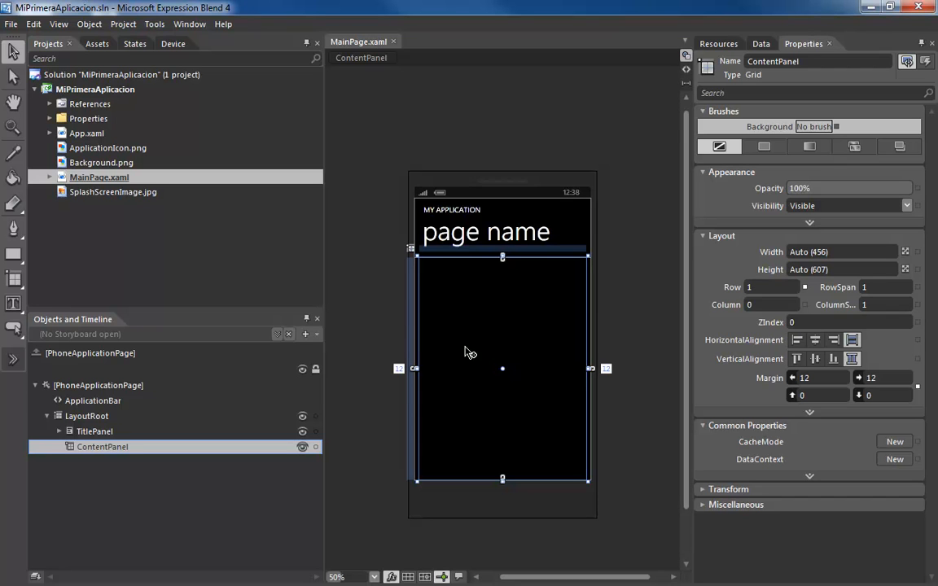
pyautogui.click(473, 244)
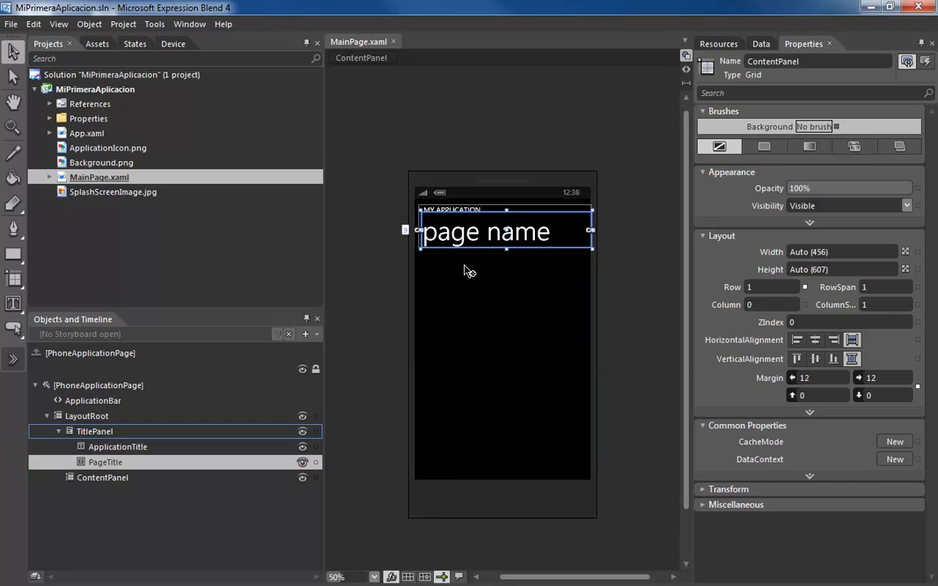
pyautogui.click(519, 283)
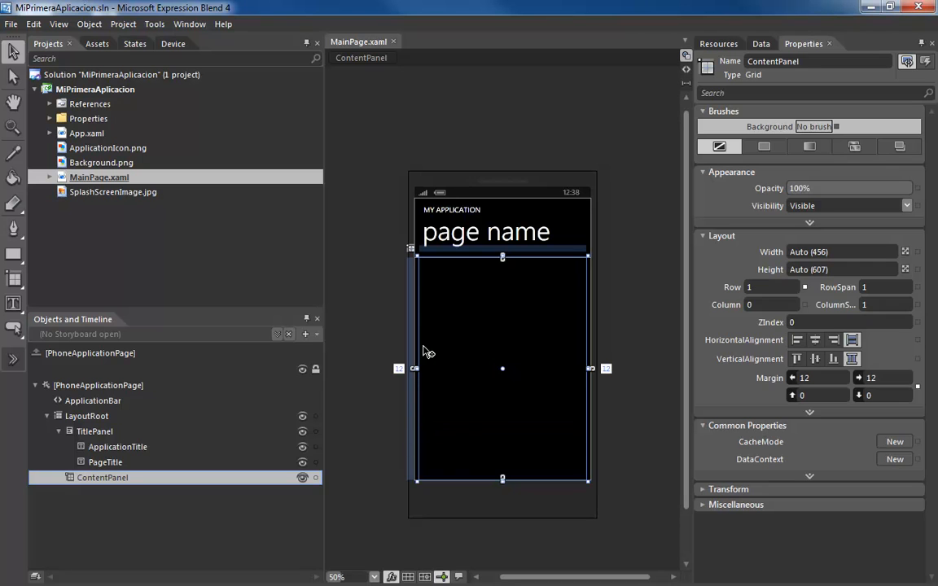
pyautogui.scroll(1, 508, 310)
pyautogui.scroll(-1, 508, 309)
pyautogui.scroll(1, 509, 310)
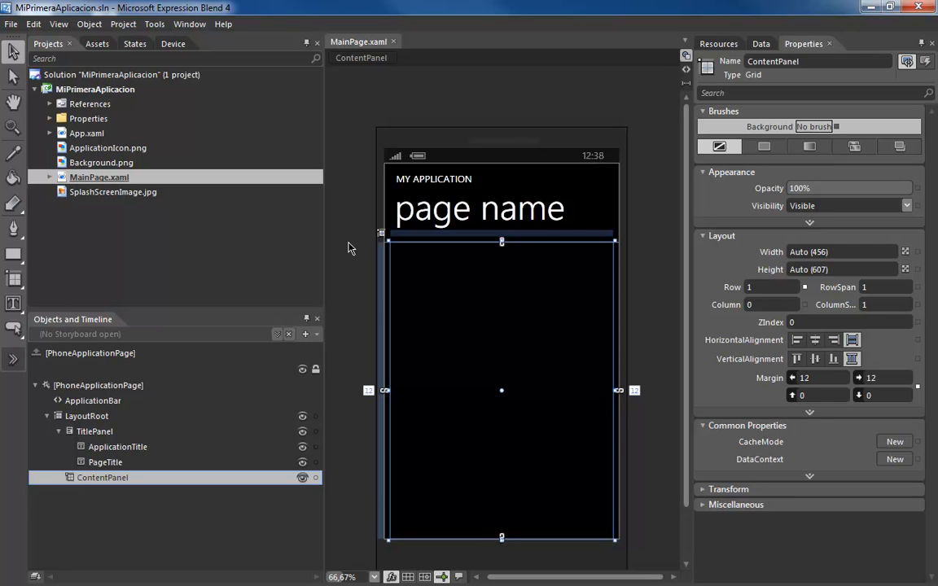
pyautogui.moveTo(200, 197)
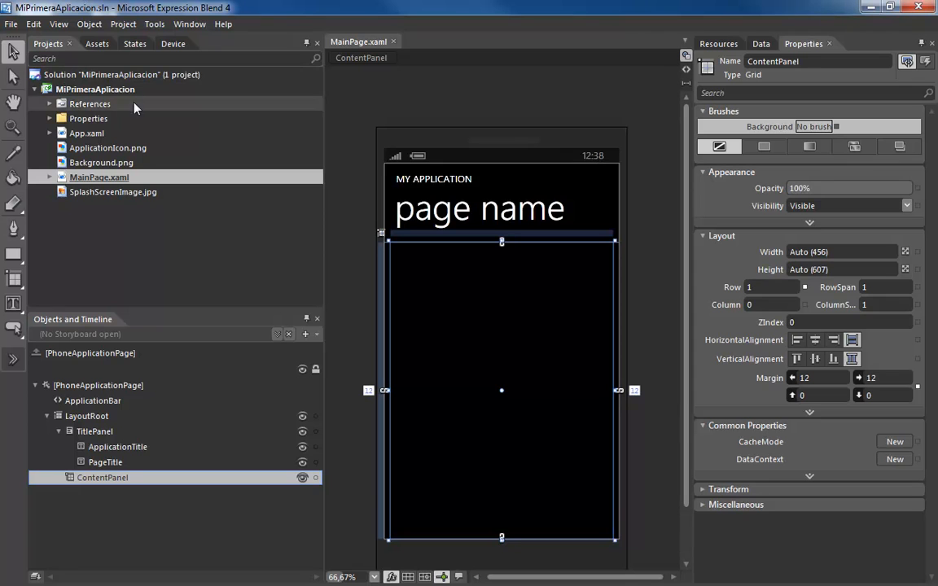
pyautogui.click(167, 44)
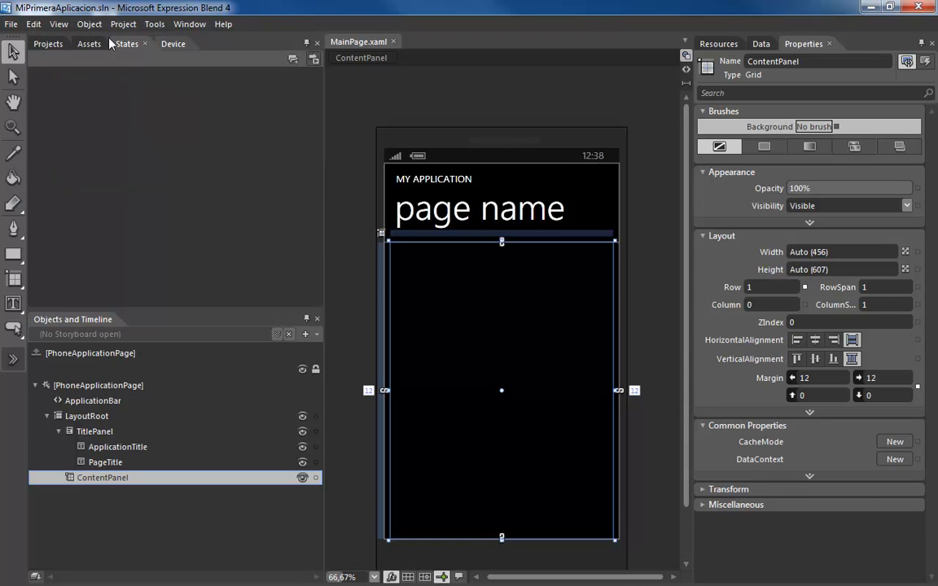
pyautogui.click(42, 45)
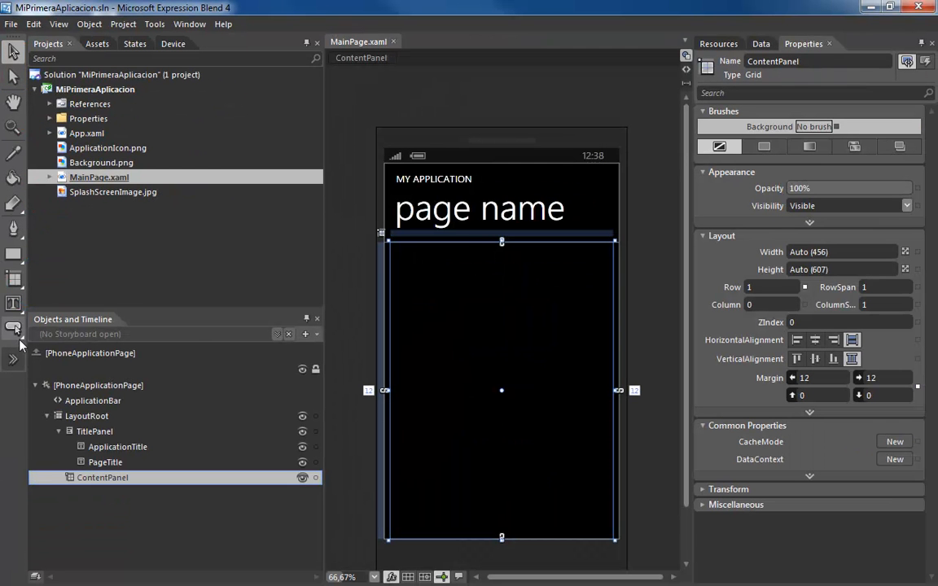
pyautogui.click(14, 360)
pyautogui.click(16, 361)
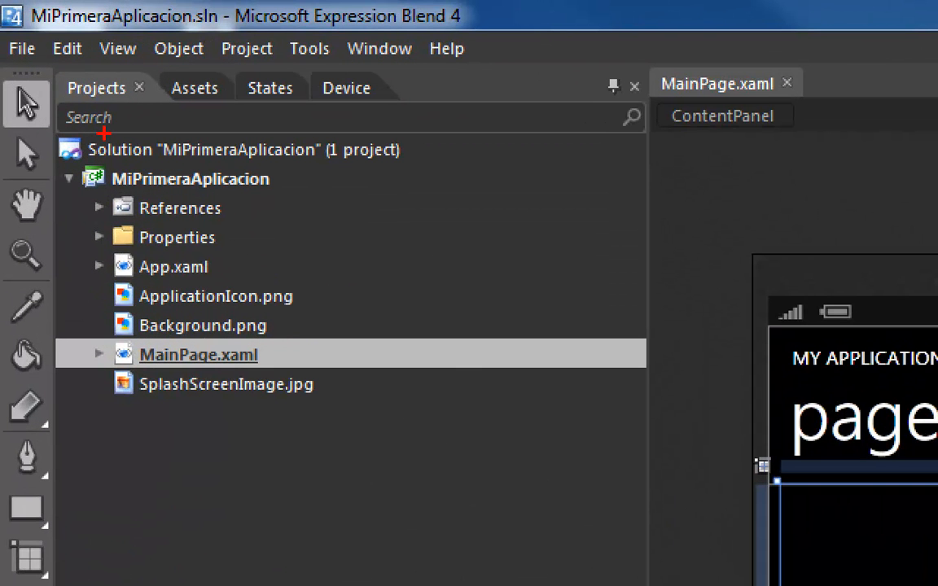
pyautogui.moveTo(54, 145)
pyautogui.mouseDown()
pyautogui.moveTo(125, 315)
pyautogui.moveTo(597, 373)
pyautogui.moveTo(644, 356)
pyautogui.moveTo(643, 414)
pyautogui.mouseUp()
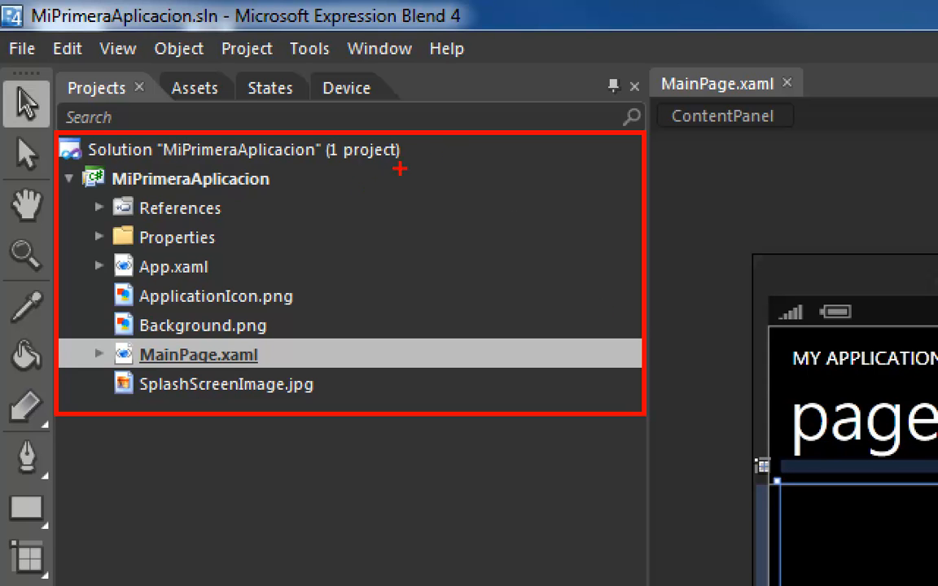
pyautogui.moveTo(412, 150); pyautogui.dragTo(578, 150)
pyautogui.moveTo(283, 182); pyautogui.dragTo(430, 183)
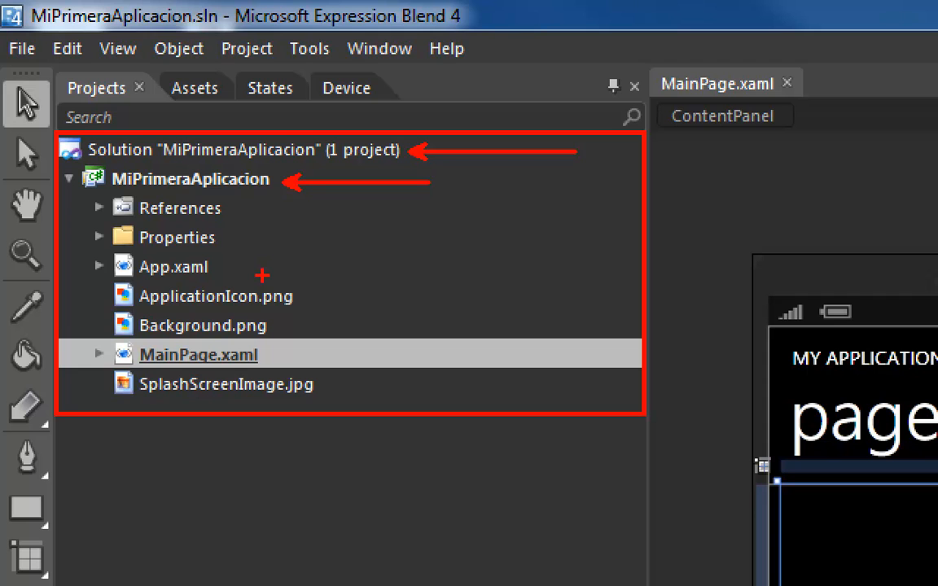
pyautogui.moveTo(220, 267); pyautogui.dragTo(294, 265)
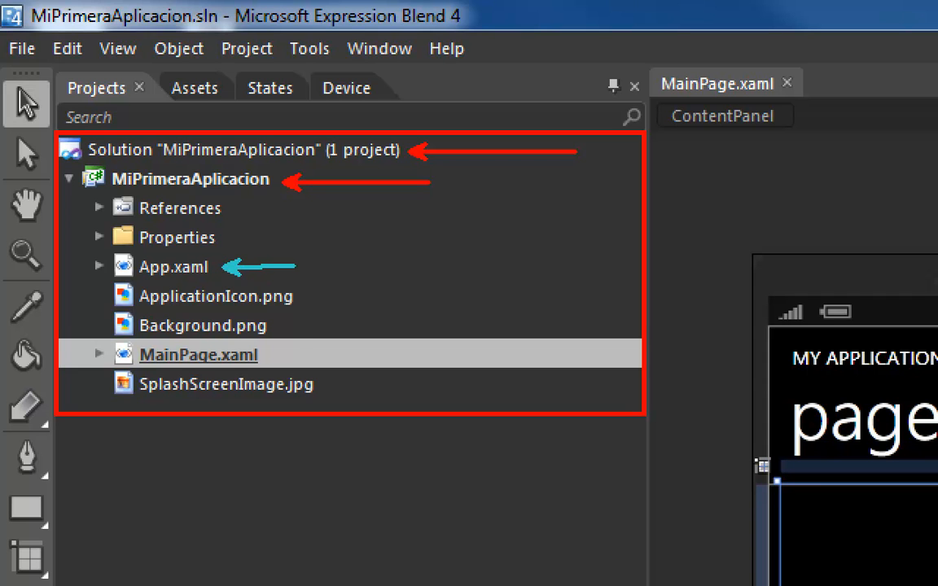
pyautogui.moveTo(283, 352); pyautogui.dragTo(359, 352)
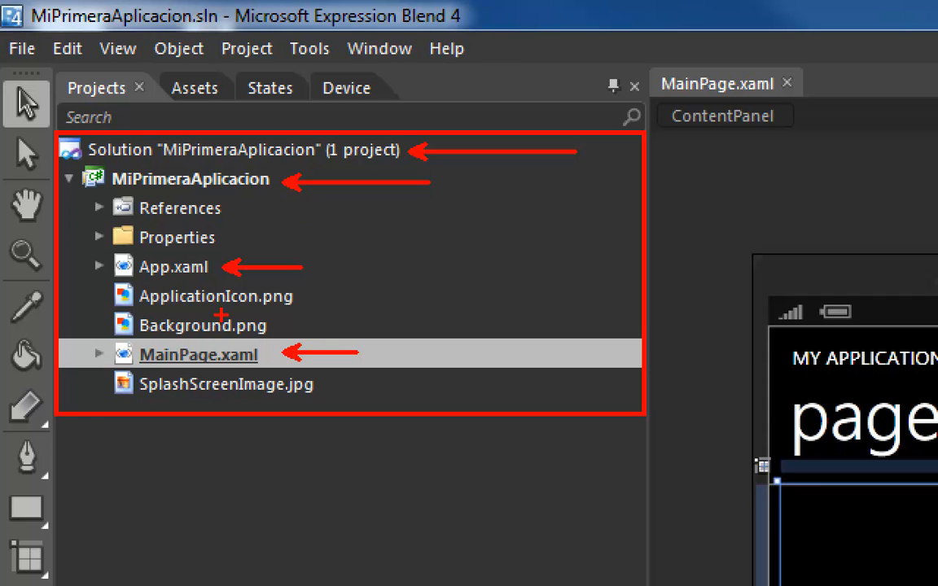
pyautogui.moveTo(104, 282)
pyautogui.mouseDown()
pyautogui.moveTo(128, 335)
pyautogui.moveTo(322, 336)
pyautogui.moveTo(305, 336)
pyautogui.mouseUp()
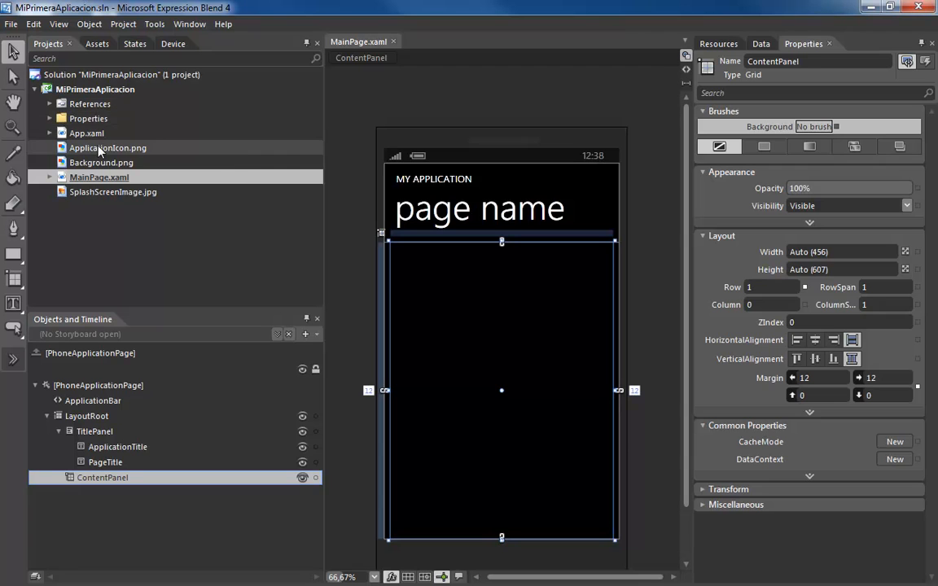
# - Preview the project's ApplicationIcon.png and SplashScreenImage.jpg images
pyautogui.moveTo(99, 150)
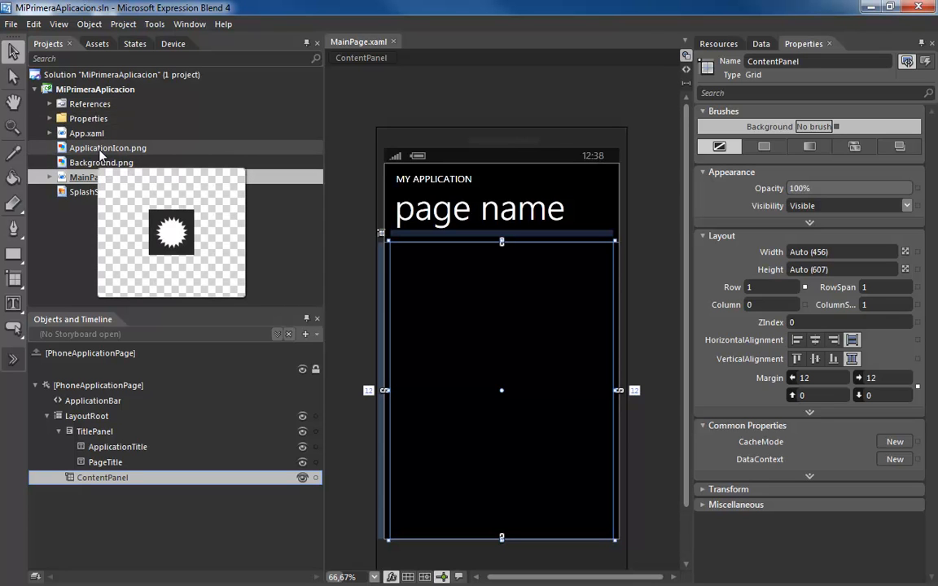
pyautogui.click(92, 196)
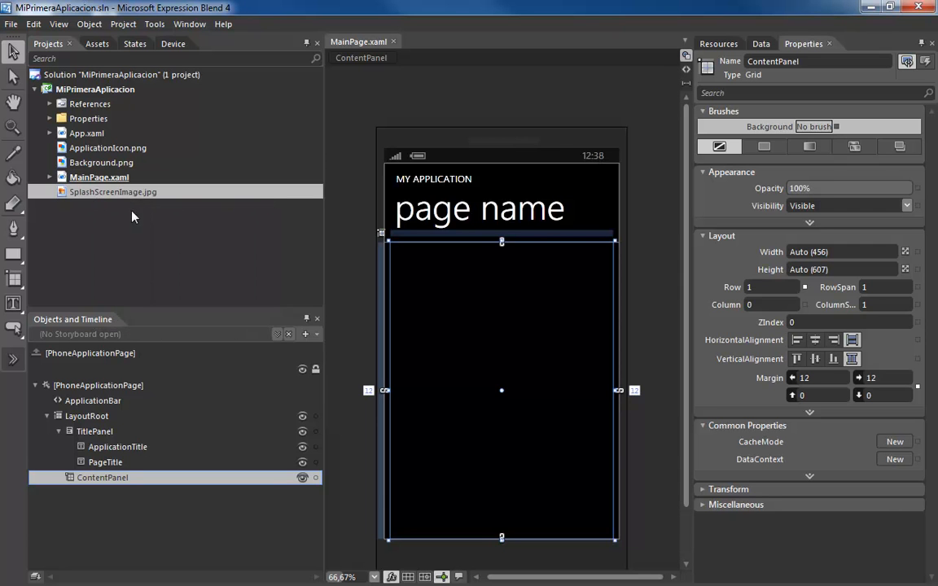
pyautogui.moveTo(133, 197)
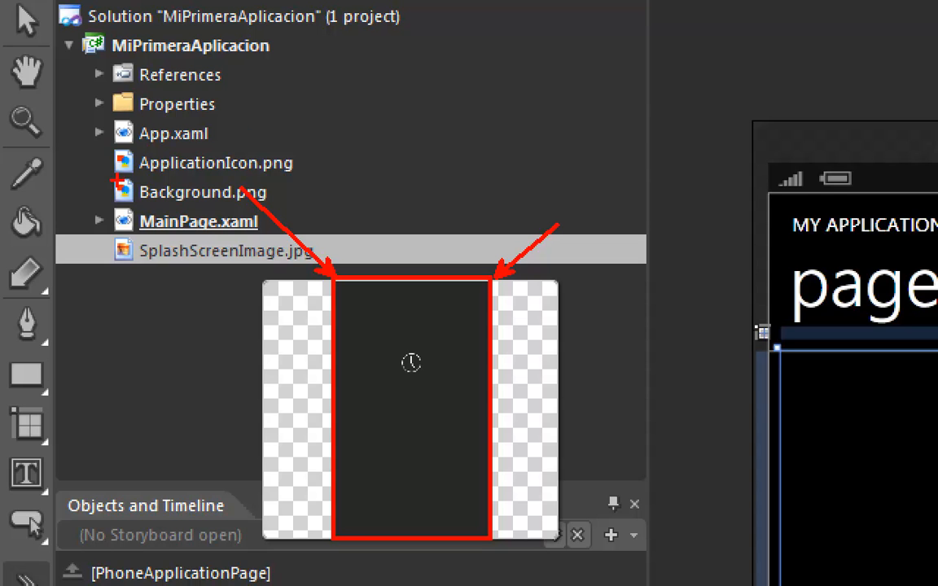
pyautogui.moveTo(98, 150)
pyautogui.mouseDown()
pyautogui.moveTo(206, 191)
pyautogui.moveTo(342, 200)
pyautogui.mouseUp()
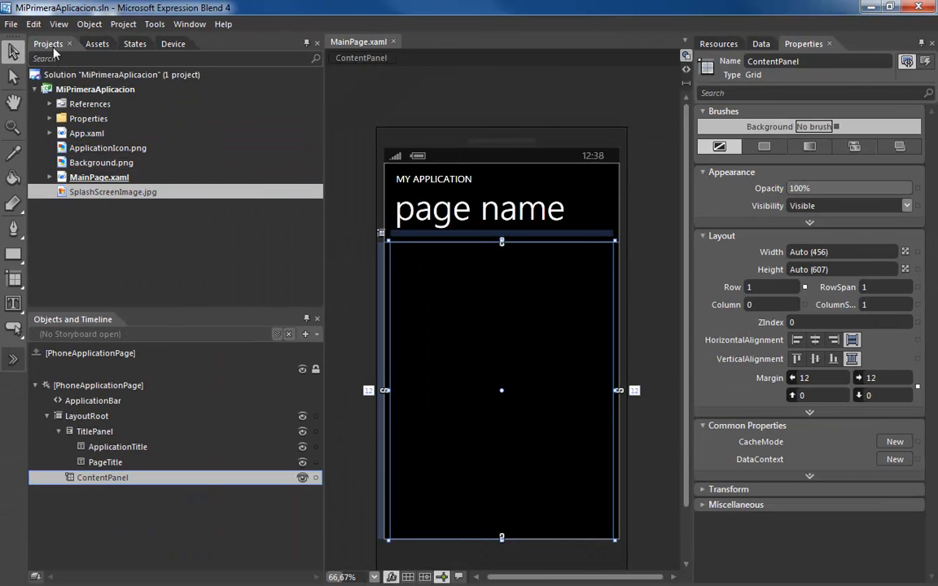
# - Check which options the MiPrimeraAplicacion project offers for adding new or existing items
pyautogui.click(78, 86)
pyautogui.rightClick(78, 85)
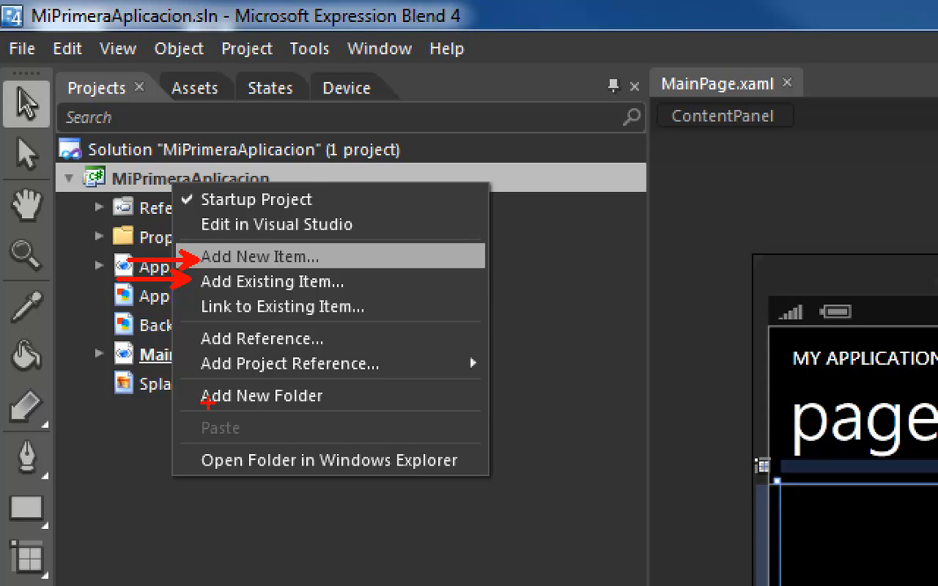
pyautogui.press('Escape')
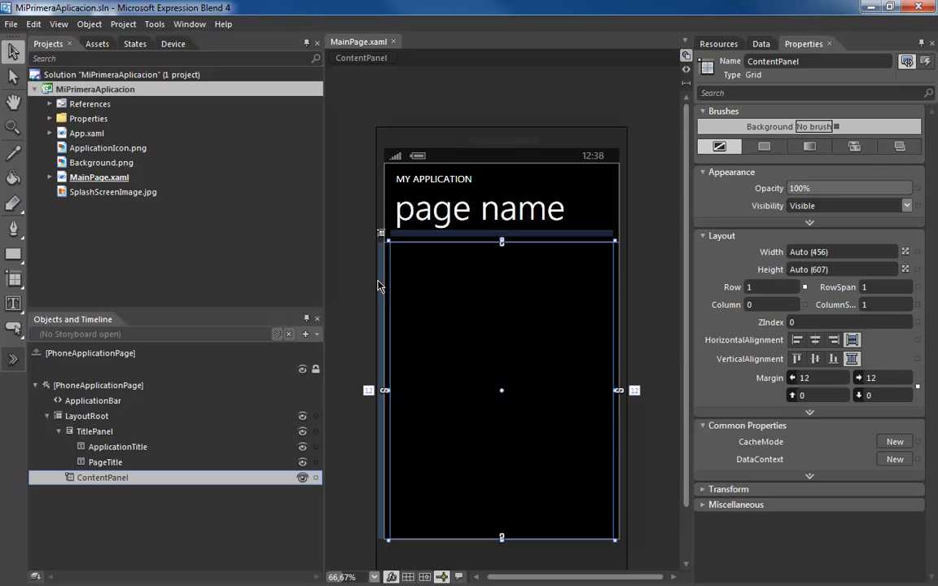
# - Narrow the project files area to widen the design surface, and check the MiPrimeraAplicacion project's Edit in Visual Studio option
pyautogui.moveTo(325, 160); pyautogui.dragTo(281, 159)
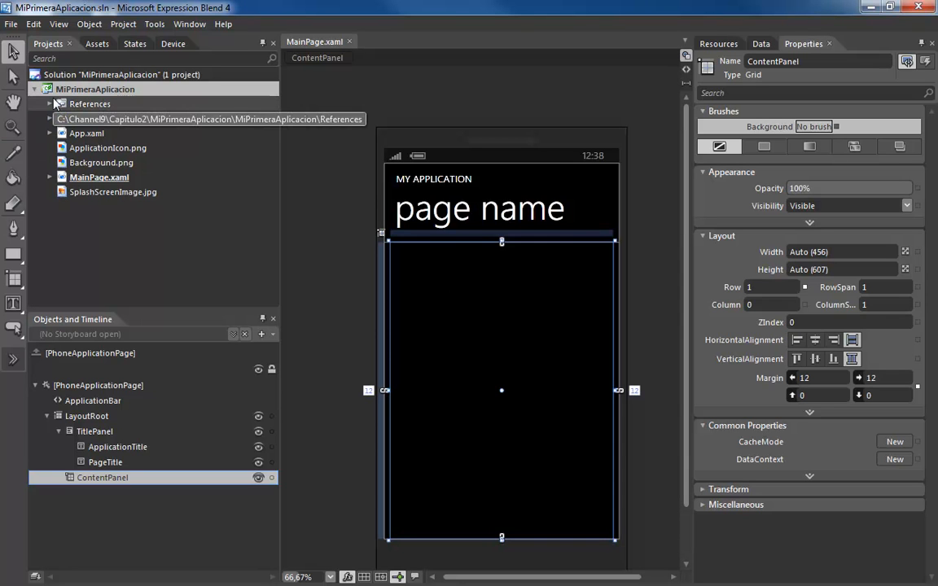
pyautogui.rightClick(89, 91)
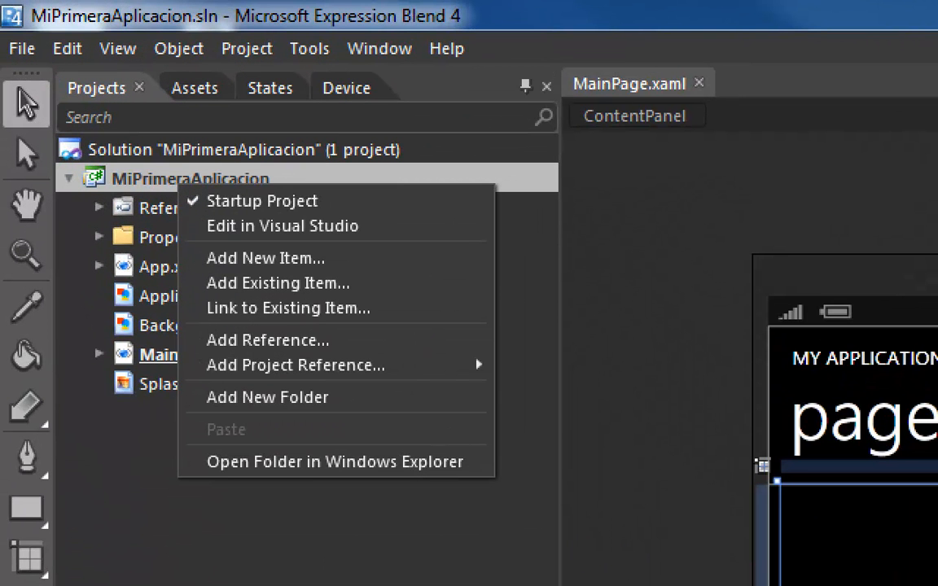
pyautogui.moveTo(189, 220); pyautogui.dragTo(114, 221)
pyautogui.moveTo(371, 229); pyautogui.dragTo(430, 228)
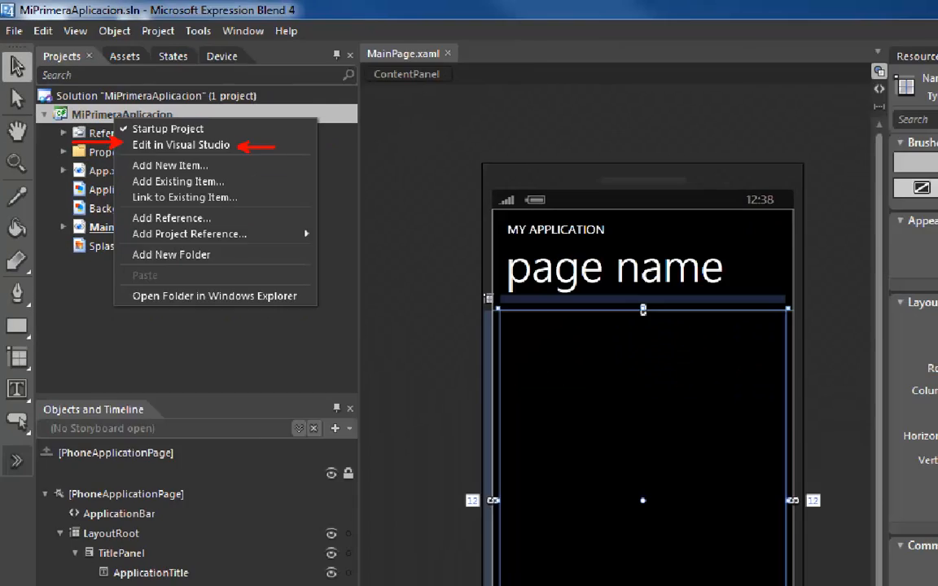
pyautogui.click(429, 228)
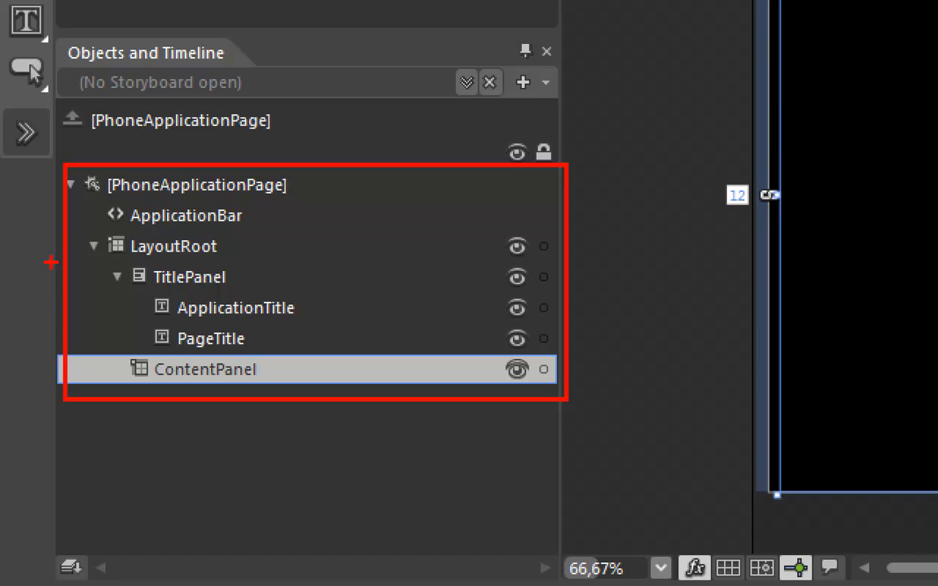
pyautogui.moveTo(298, 187); pyautogui.dragTo(422, 188)
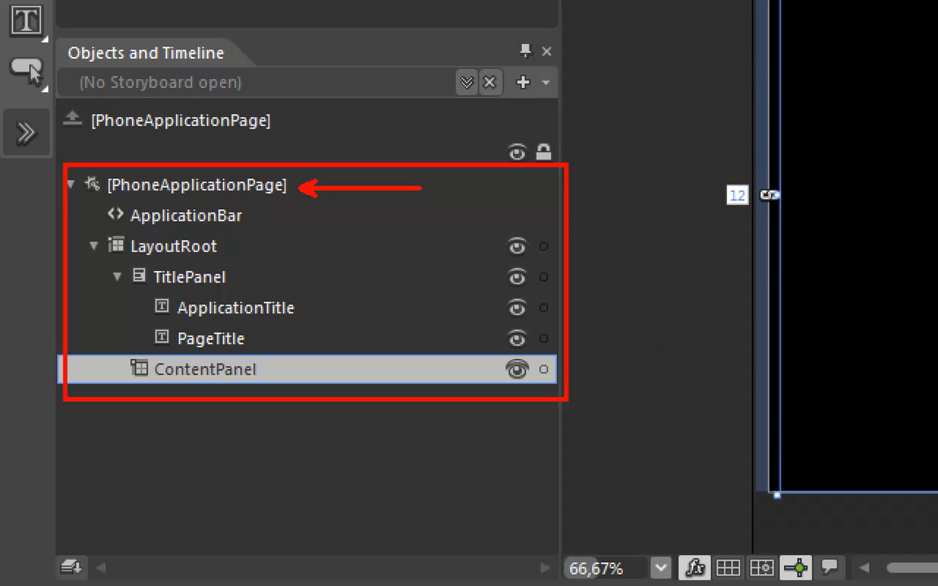
pyautogui.moveTo(261, 216); pyautogui.dragTo(375, 218)
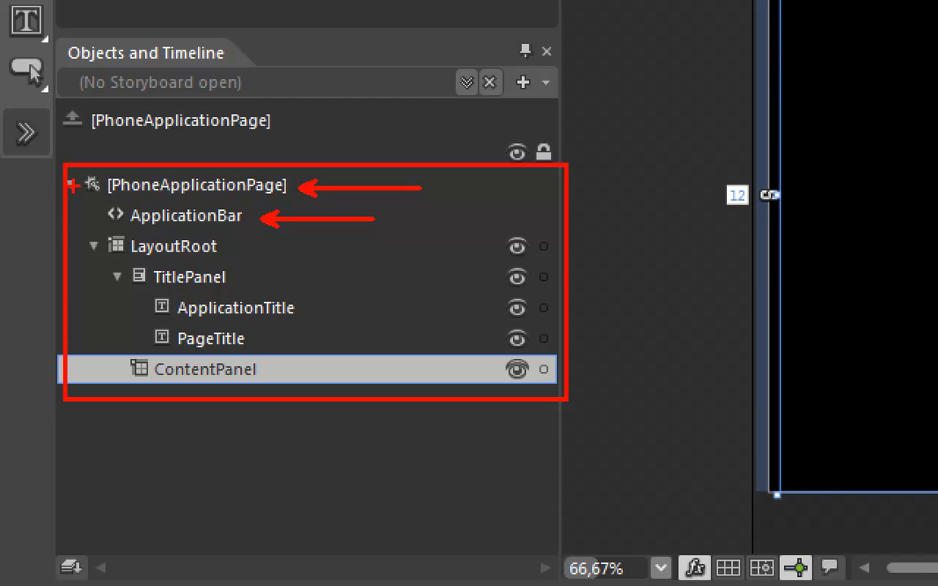
pyautogui.moveTo(235, 246); pyautogui.dragTo(318, 246)
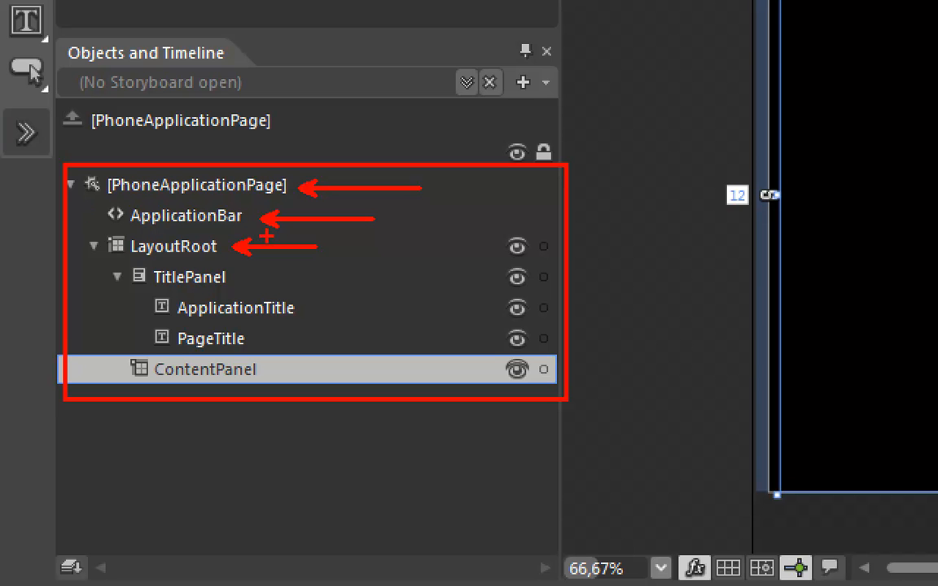
pyautogui.moveTo(330, 245); pyautogui.dragTo(330, 291)
pyautogui.press('Escape')
pyautogui.write('tgrid')
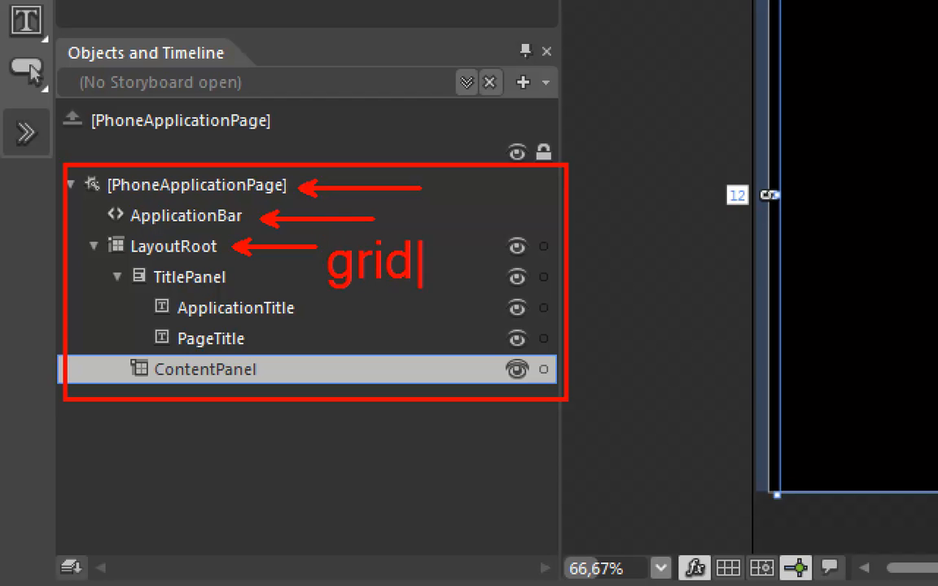
pyautogui.press('Escape')
pyautogui.moveTo(114, 283); pyautogui.dragTo(53, 329)
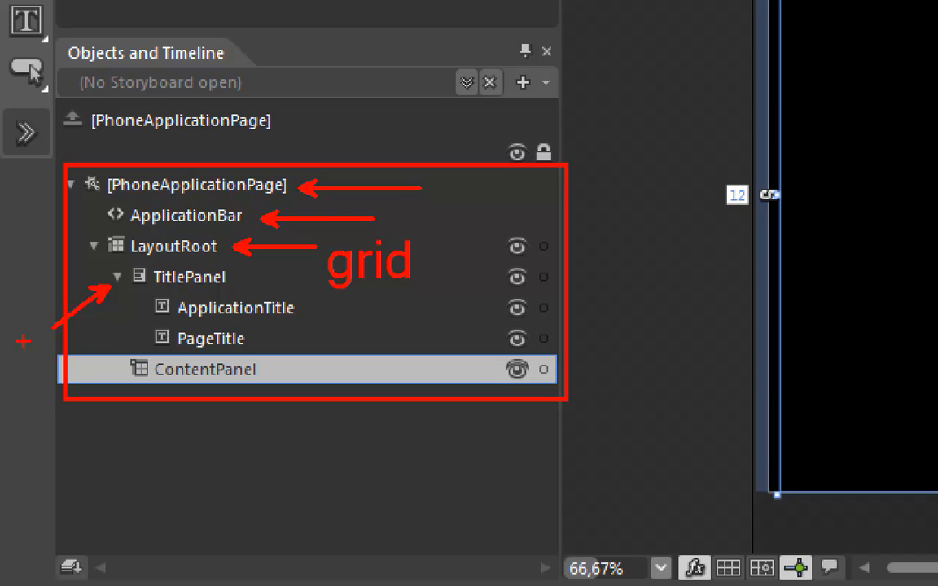
pyautogui.press('b')
pyautogui.moveTo(144, 296)
pyautogui.mouseDown()
pyautogui.moveTo(195, 343)
pyautogui.moveTo(308, 352)
pyautogui.mouseUp()
pyautogui.write('ttextblock')
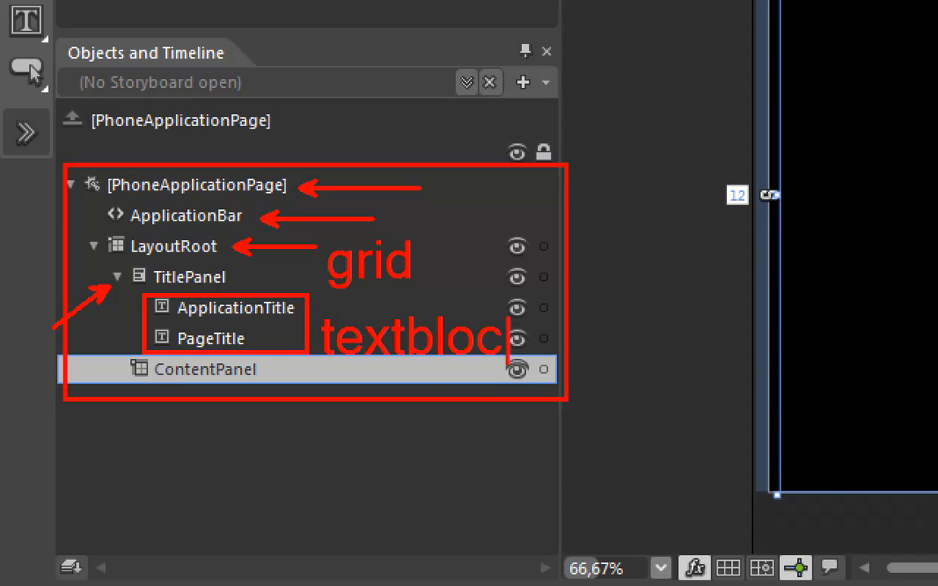
pyautogui.press('Escape')
pyautogui.moveTo(145, 388); pyautogui.dragTo(119, 440)
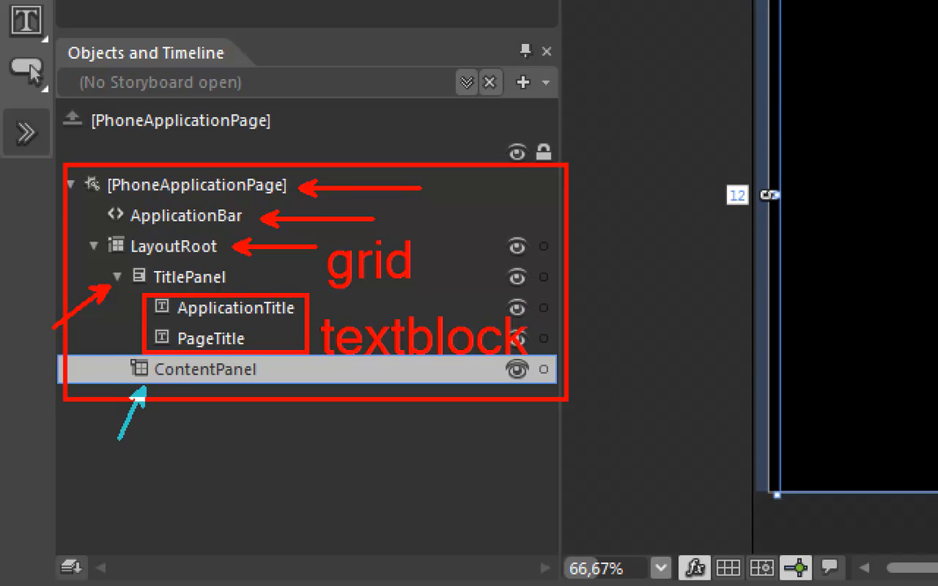
pyautogui.write('tgrdi')
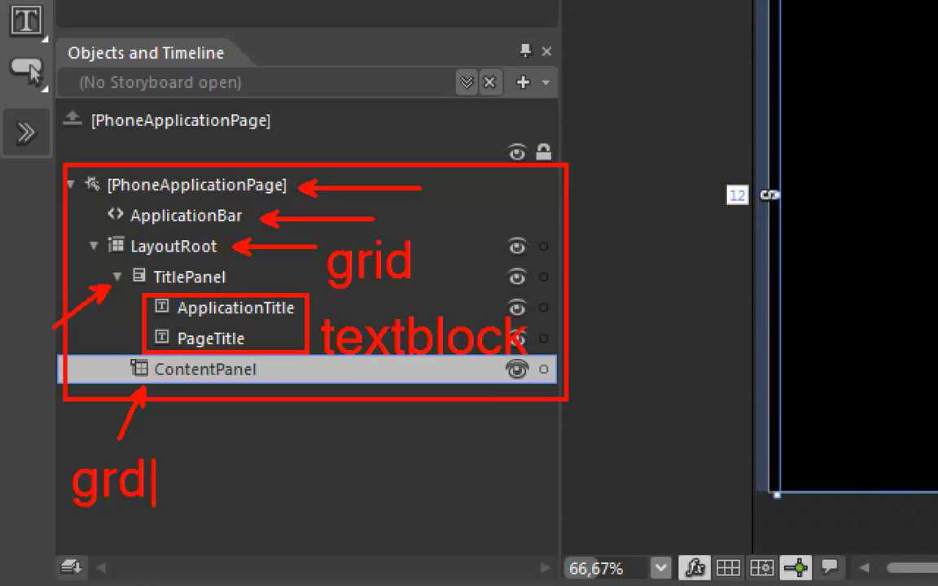
pyautogui.press('Escape')
pyautogui.press('Escape')
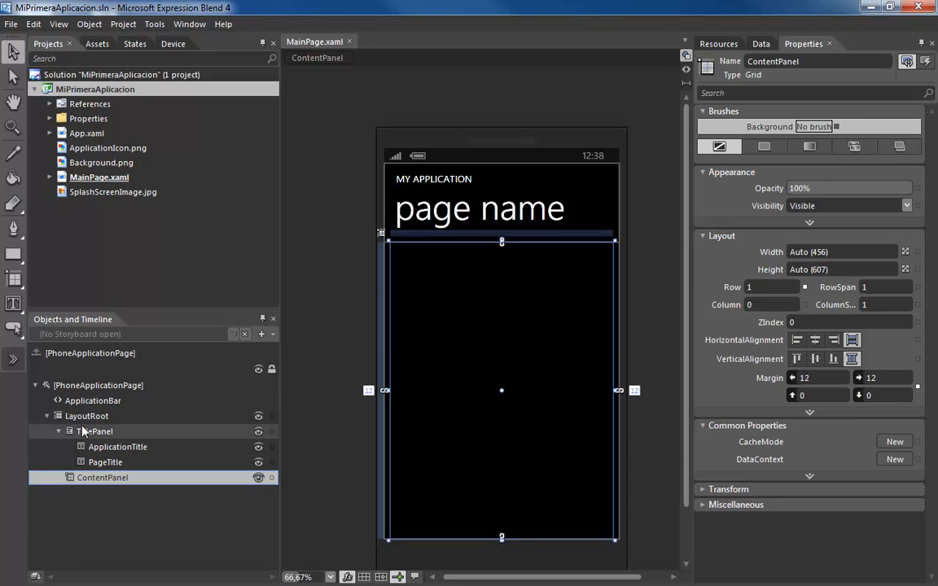
# - Examine the TitlePanel, ApplicationTitle, PageTitle and ContentPanel objects of the page on the design surface
pyautogui.click(174, 246)
pyautogui.click(89, 430)
pyautogui.click(101, 447)
pyautogui.click(102, 462)
pyautogui.click(103, 476)
pyautogui.click(104, 462)
pyautogui.click(102, 447)
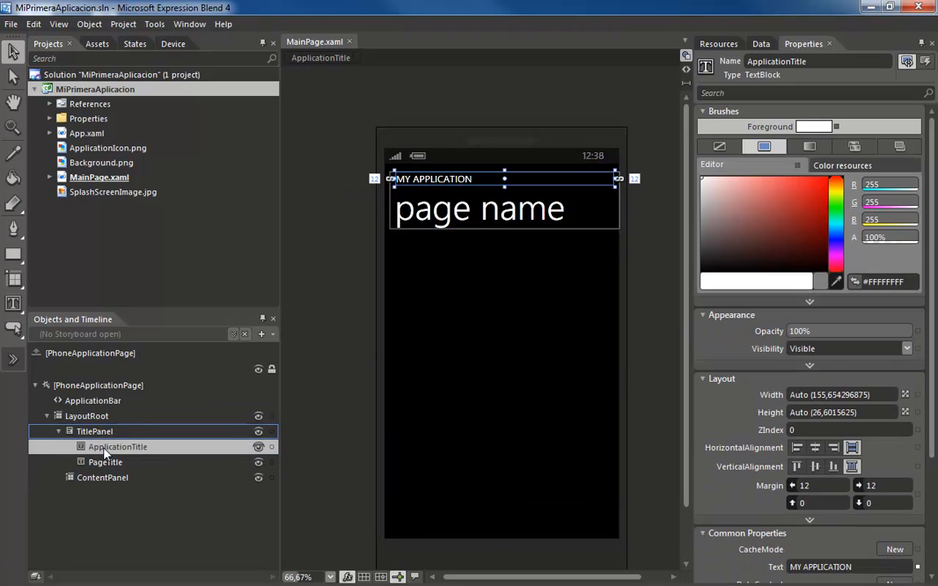
pyautogui.click(105, 462)
pyautogui.click(95, 431)
pyautogui.click(103, 448)
pyautogui.click(111, 462)
# - Hide and show again the PageTitle and ApplicationTitle text blocks, one after the other
pyautogui.scroll(1, 324, 319)
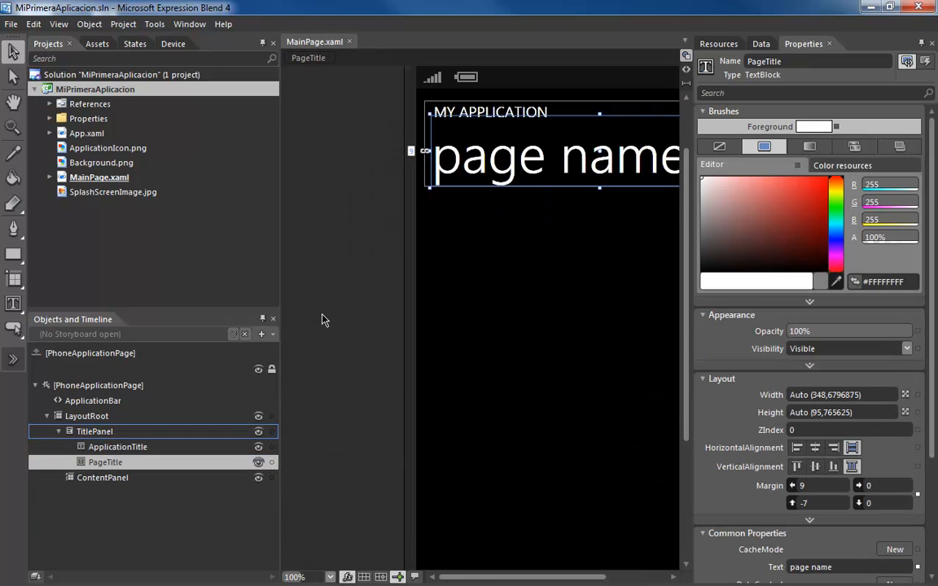
pyautogui.moveTo(485, 580); pyautogui.dragTo(513, 580)
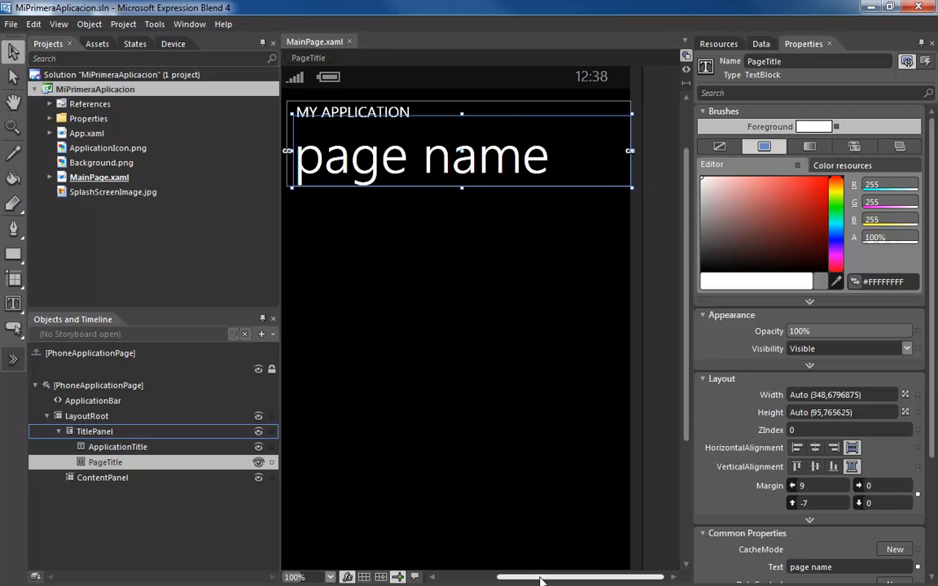
pyautogui.click(259, 462)
pyautogui.click(259, 463)
pyautogui.click(257, 448)
pyautogui.click(258, 448)
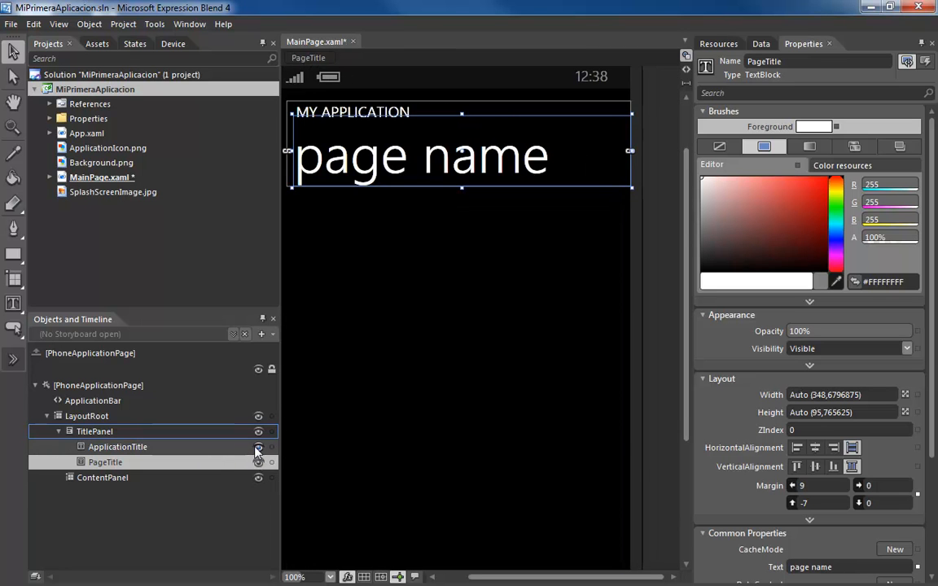
# - Hide the ContentPanel grid on the design surface and show it again
pyautogui.click(258, 478)
pyautogui.click(242, 480)
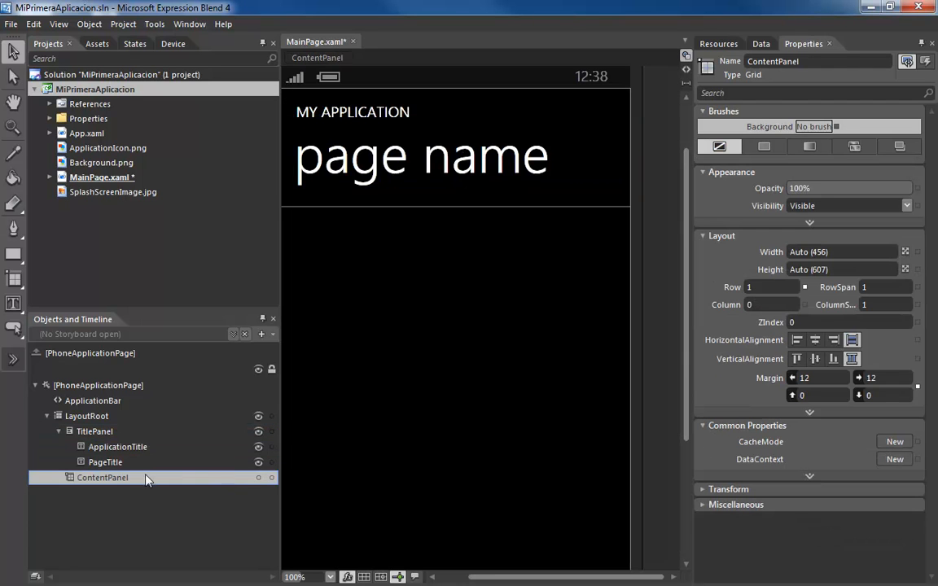
pyautogui.click(259, 478)
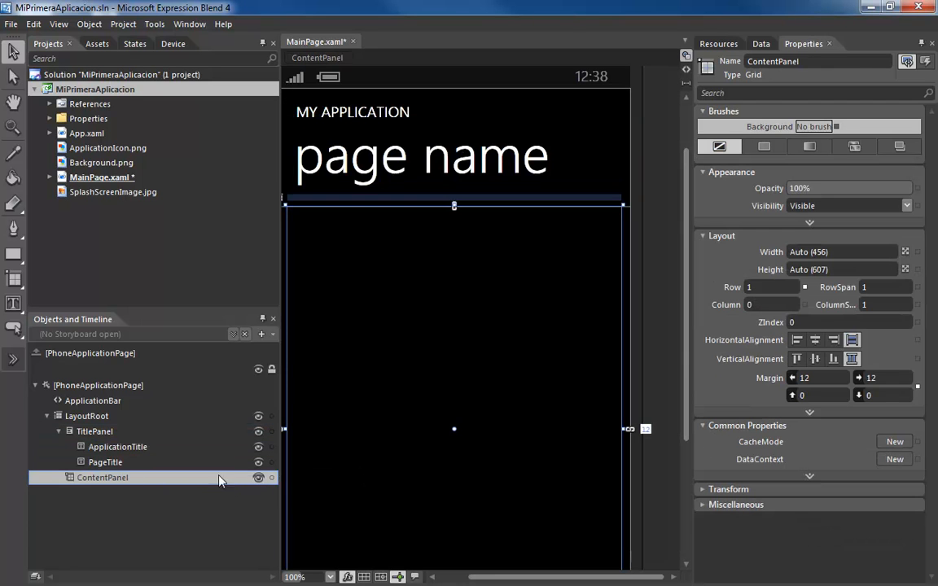
pyautogui.scroll(-1, 540, 398)
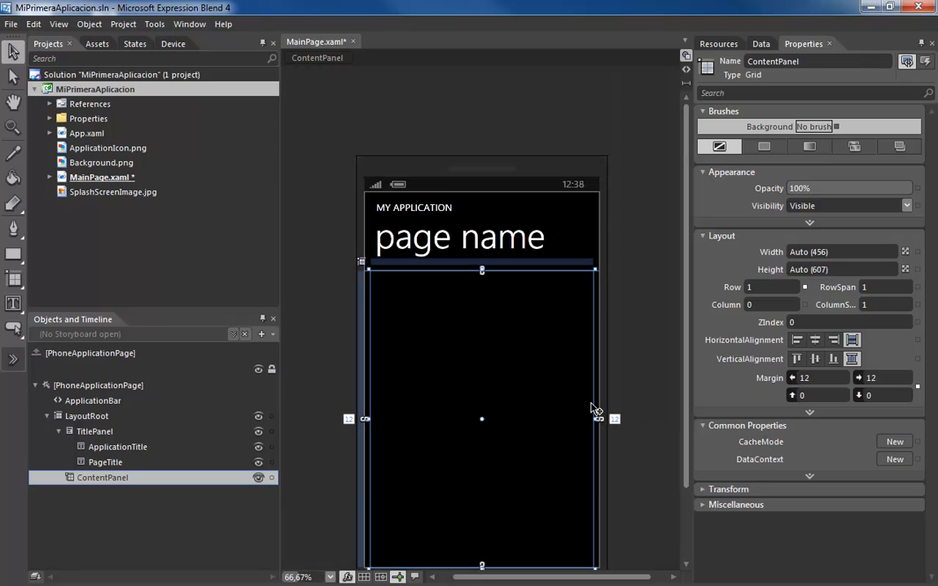
pyautogui.moveTo(684, 351)
pyautogui.mouseDown()
pyautogui.moveTo(685, 389)
pyautogui.moveTo(687, 342)
pyautogui.mouseUp()
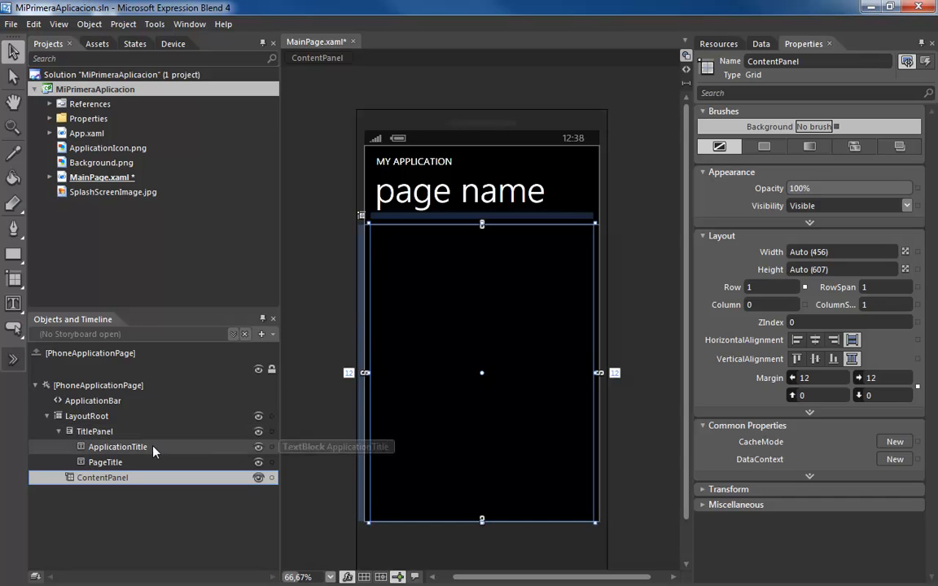
# - Select the PageTitle text block and highlight its name in the object's properties
pyautogui.click(104, 463)
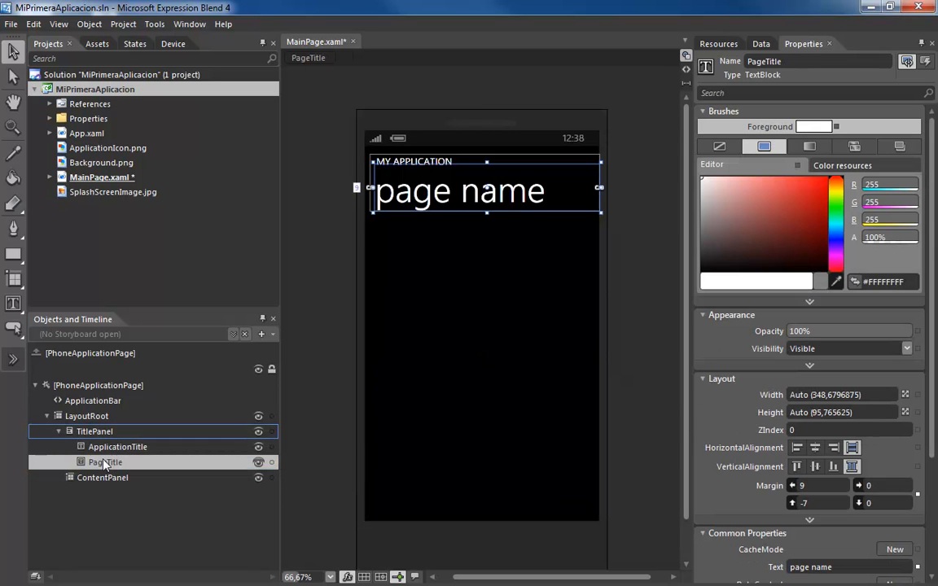
pyautogui.scroll(1, 407, 176)
pyautogui.scroll(2, 446, 196)
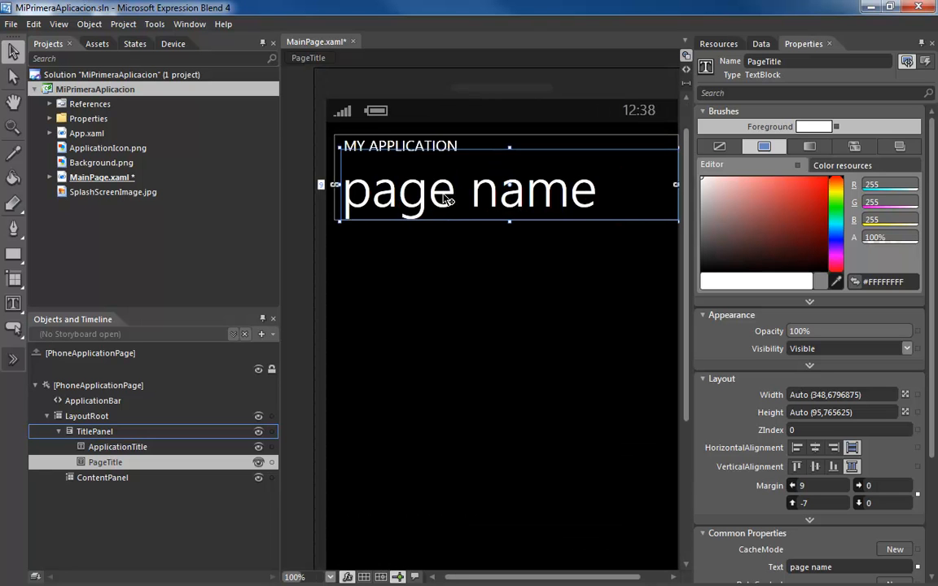
pyautogui.scroll(-2, 447, 198)
pyautogui.click(200, 447)
pyautogui.click(201, 463)
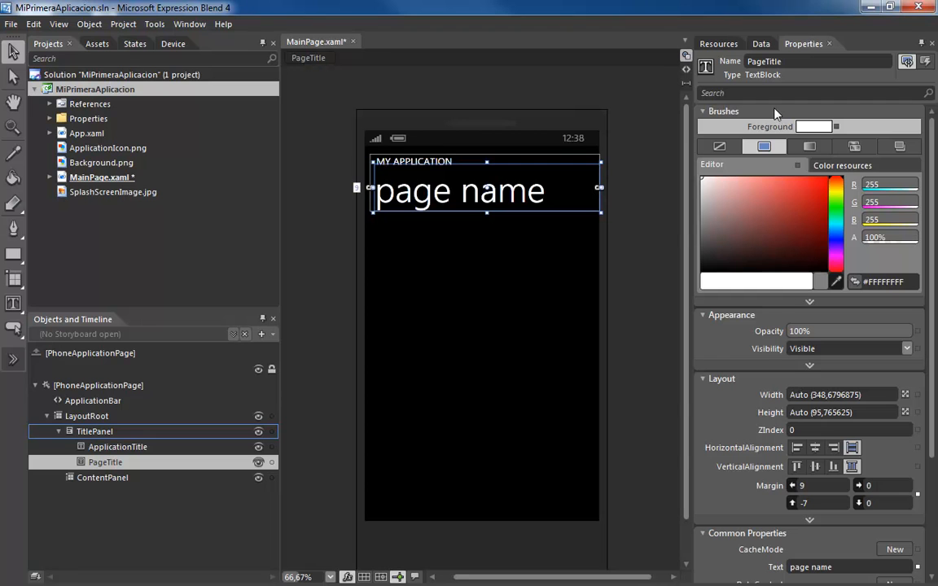
pyautogui.click(814, 61)
pyautogui.moveTo(831, 61); pyautogui.dragTo(702, 58)
pyautogui.click(823, 61)
# - Collapse the Brushes, Appearance, Layout, Common Properties and Text property categories of PageTitle
pyautogui.click(703, 112)
pyautogui.click(704, 127)
pyautogui.click(704, 143)
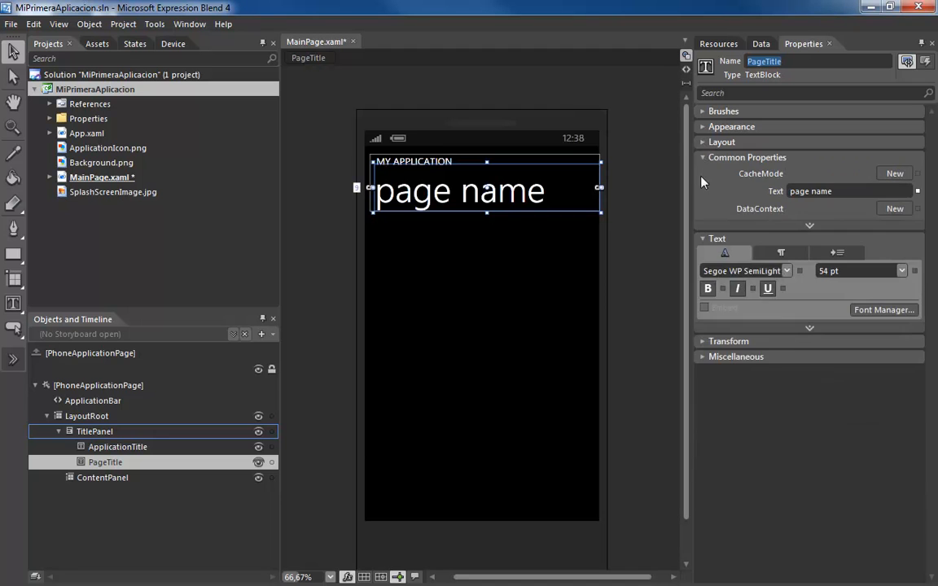
pyautogui.click(702, 159)
pyautogui.click(704, 173)
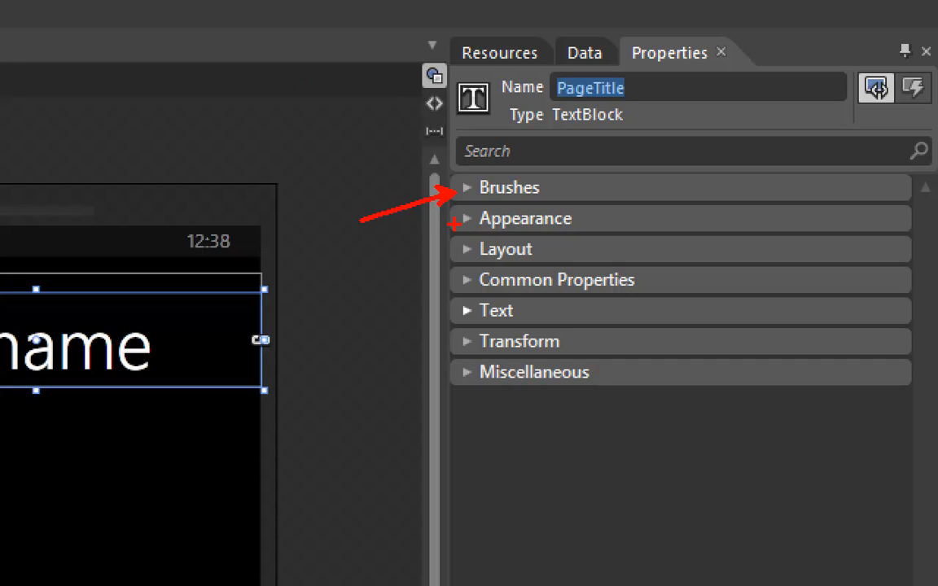
pyautogui.moveTo(454, 225); pyautogui.dragTo(347, 277)
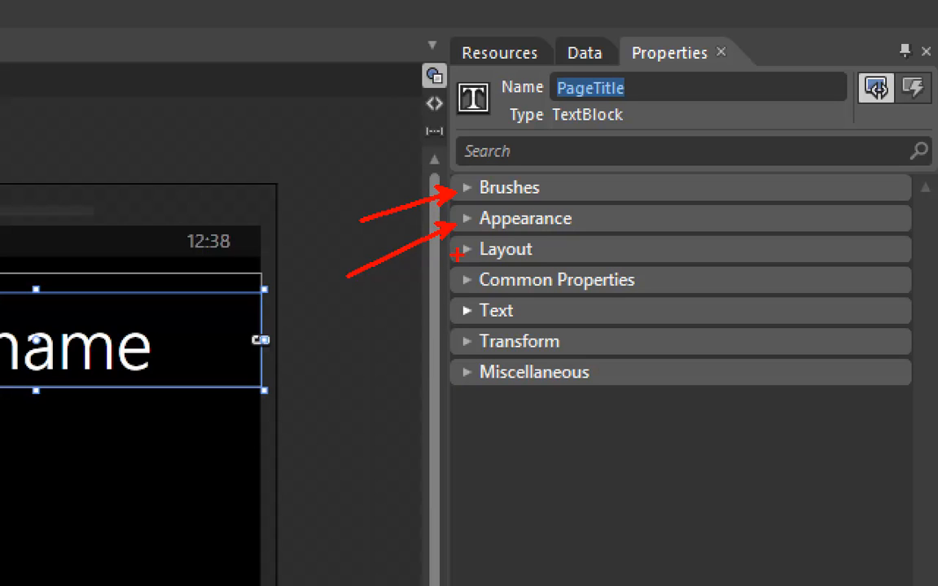
pyautogui.moveTo(459, 255); pyautogui.dragTo(371, 351)
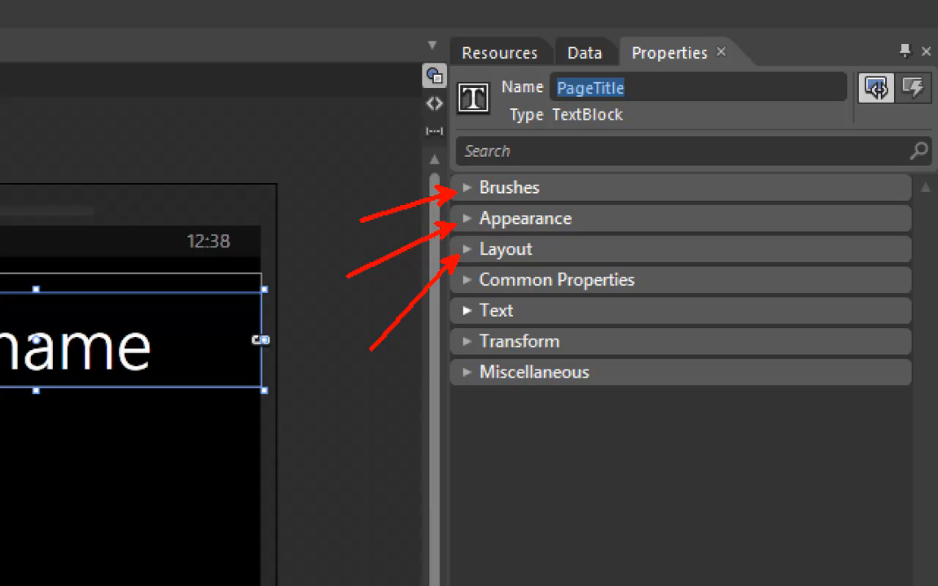
pyautogui.press('Escape')
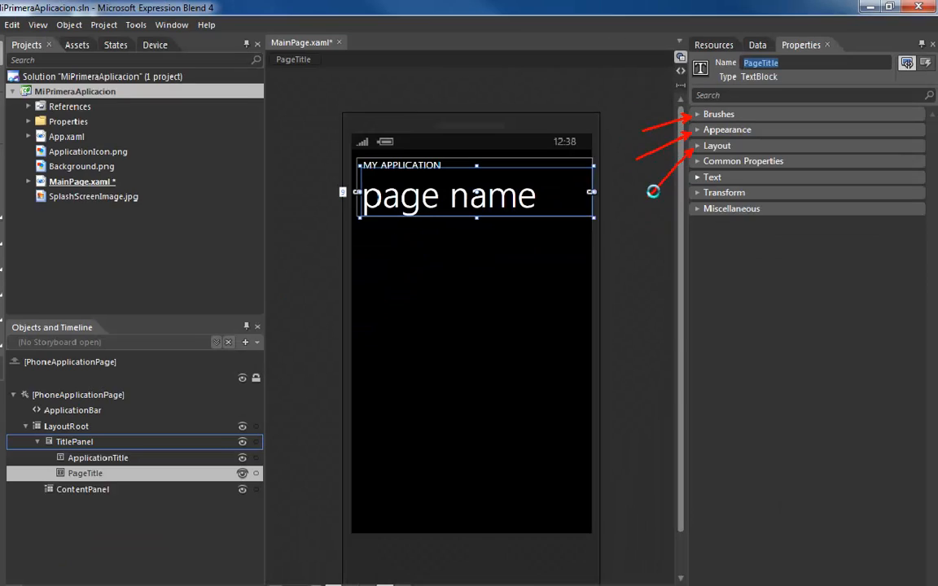
# - Set the PageTitle foreground to solid green #FF03EF11, trying No brush and returning to the solid color
pyautogui.click(702, 111)
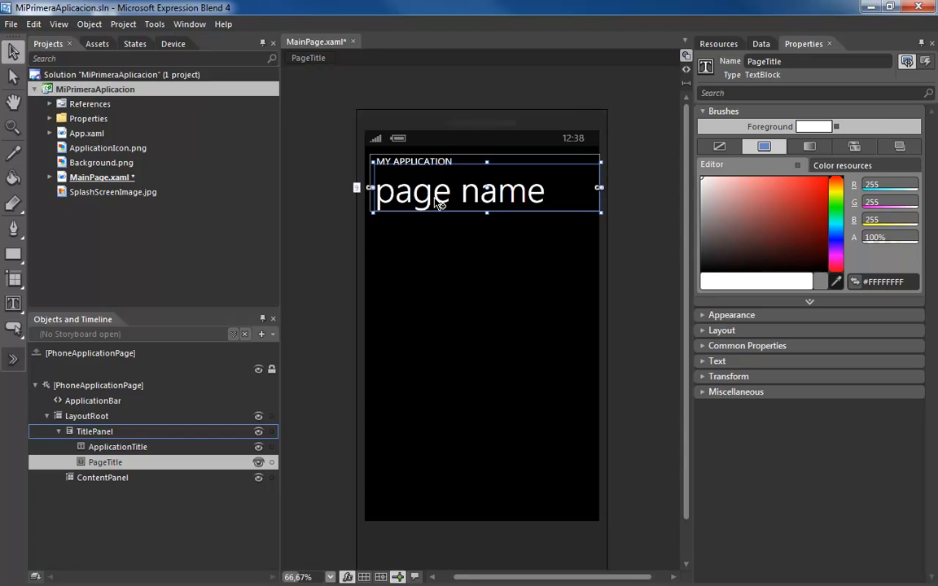
pyautogui.moveTo(746, 211); pyautogui.dragTo(863, 163)
pyautogui.moveTo(847, 204)
pyautogui.mouseDown()
pyautogui.moveTo(847, 192)
pyautogui.moveTo(847, 258)
pyautogui.moveTo(847, 183)
pyautogui.moveTo(847, 246)
pyautogui.moveTo(846, 213)
pyautogui.mouseUp()
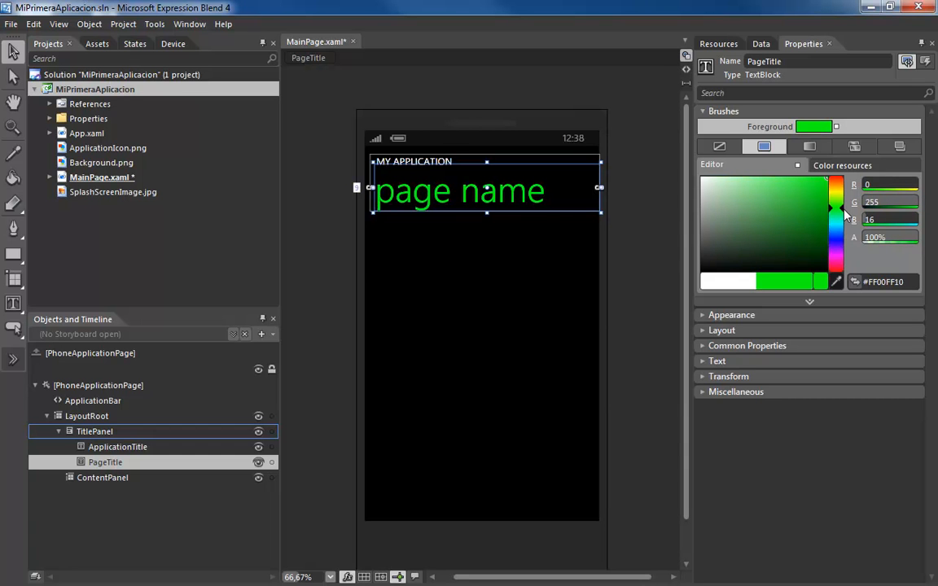
pyautogui.moveTo(822, 203)
pyautogui.mouseDown()
pyautogui.moveTo(822, 242)
pyautogui.moveTo(826, 183)
pyautogui.mouseUp()
pyautogui.click(724, 148)
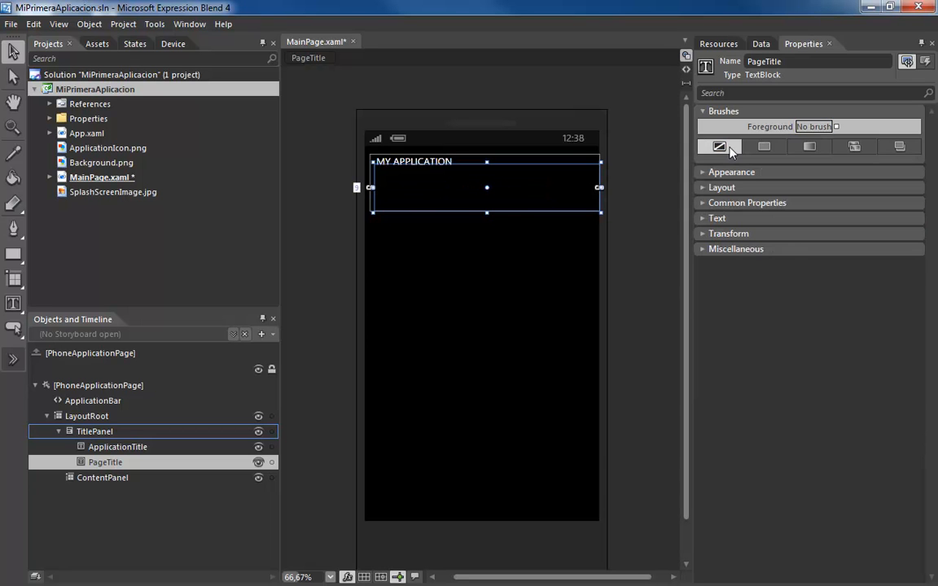
pyautogui.click(762, 147)
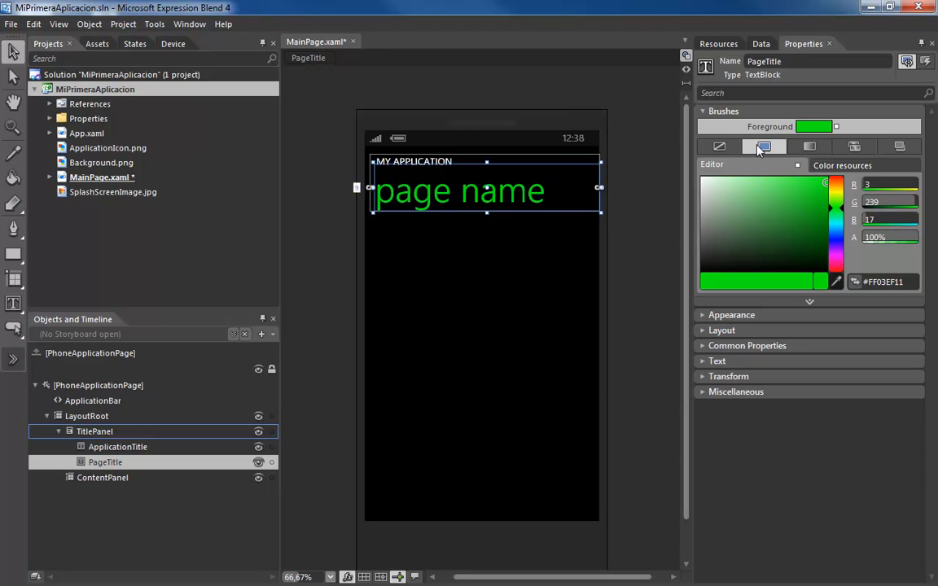
# - Apply a gradient brush to the PageTitle foreground and set its end stop to red #FFFF0000
pyautogui.click(810, 147)
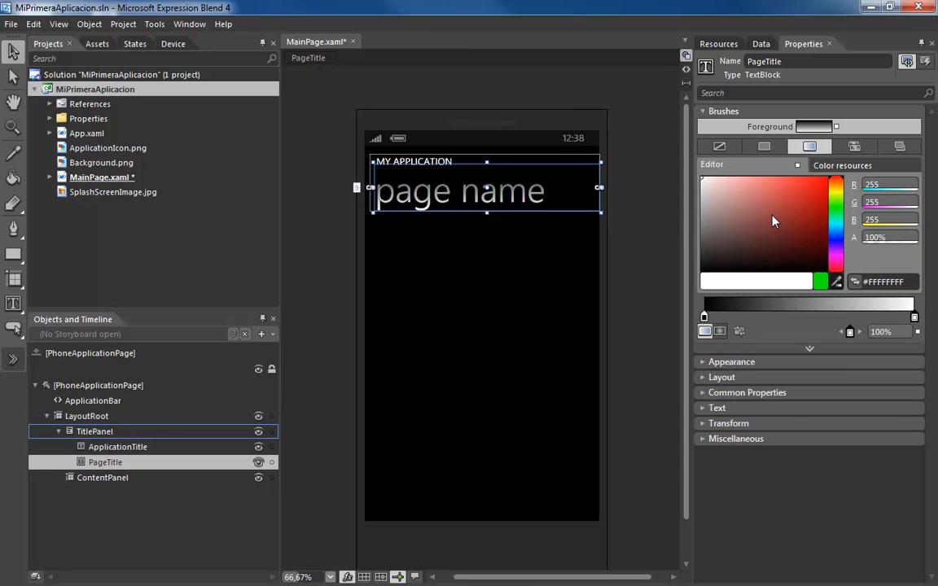
pyautogui.click(837, 194)
pyautogui.moveTo(838, 193)
pyautogui.mouseDown()
pyautogui.moveTo(839, 229)
pyautogui.moveTo(841, 172)
pyautogui.mouseUp()
pyautogui.moveTo(782, 195); pyautogui.dragTo(845, 161)
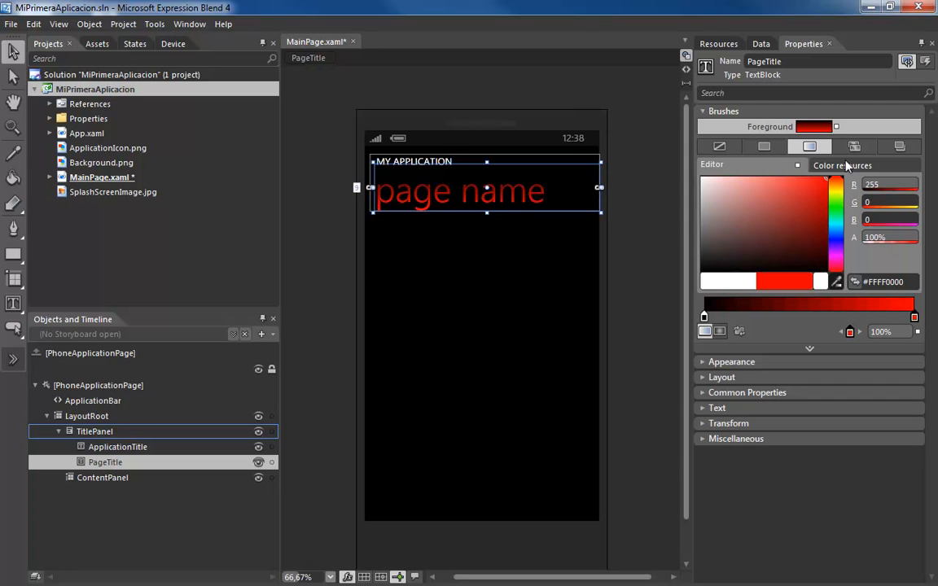
# - Set the start stop of the PageTitle gradient to white #FFFFFFFF and move it to 1%
pyautogui.click(706, 320)
pyautogui.moveTo(758, 245); pyautogui.dragTo(682, 150)
pyautogui.scroll(1, 500, 193)
pyautogui.scroll(1, 500, 192)
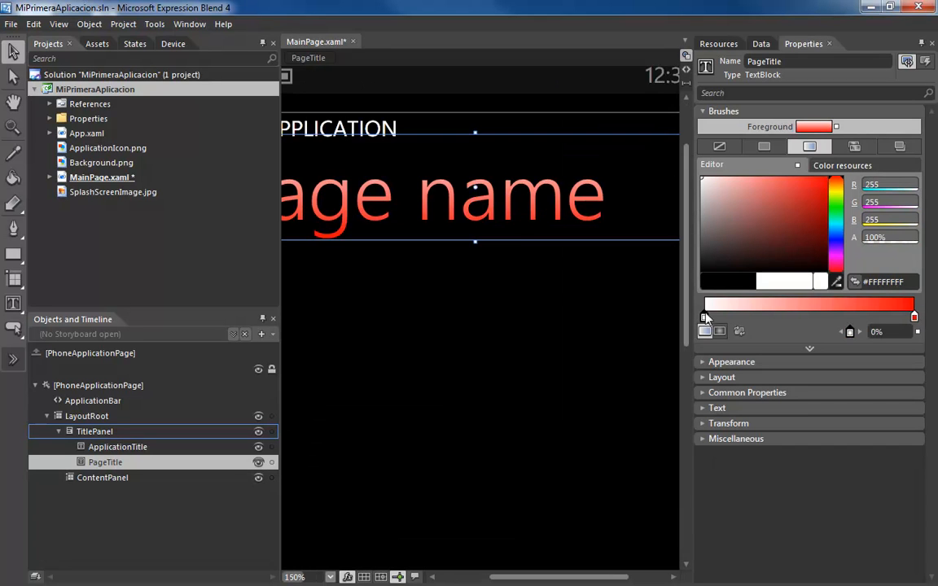
pyautogui.moveTo(705, 318)
pyautogui.mouseDown()
pyautogui.moveTo(818, 319)
pyautogui.moveTo(707, 319)
pyautogui.mouseUp()
# - Add two stops to the PageTitle gradient, one about a quarter of the way along and one at 72.5%
pyautogui.click(754, 316)
pyautogui.click(856, 316)
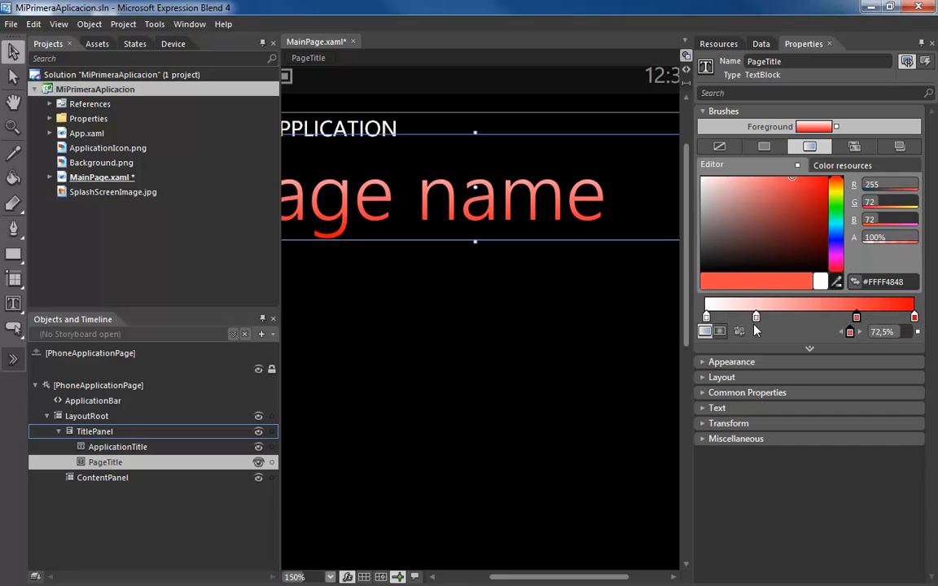
pyautogui.click(707, 316)
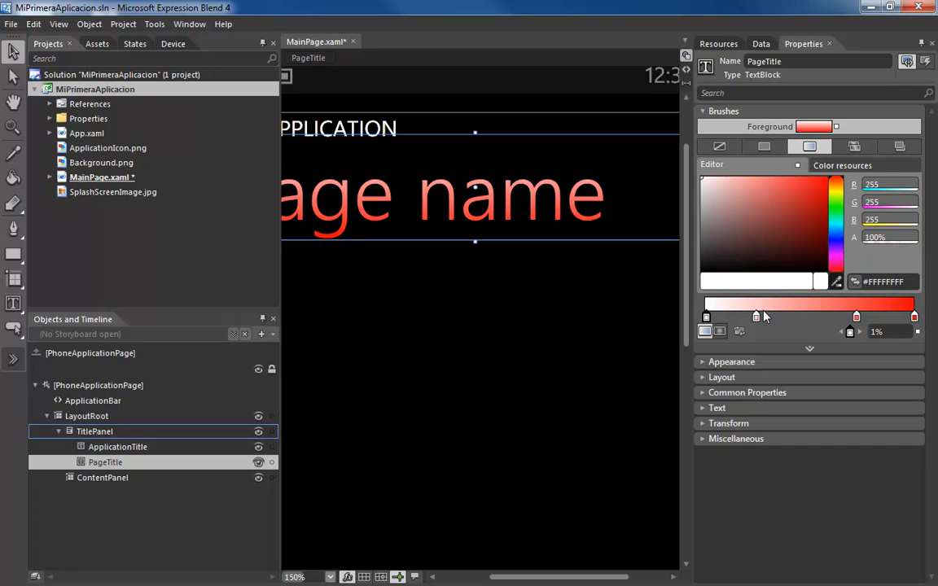
# - Change the color of the second stop in the PageTitle gradient to bright green
pyautogui.click(756, 316)
pyautogui.click(834, 205)
pyautogui.moveTo(819, 183); pyautogui.dragTo(856, 146)
# - Move the third gradient stop to 58.9% and make it blue, and set the end stop to yellow #FFF1FF00
pyautogui.moveTo(856, 316); pyautogui.dragTo(828, 318)
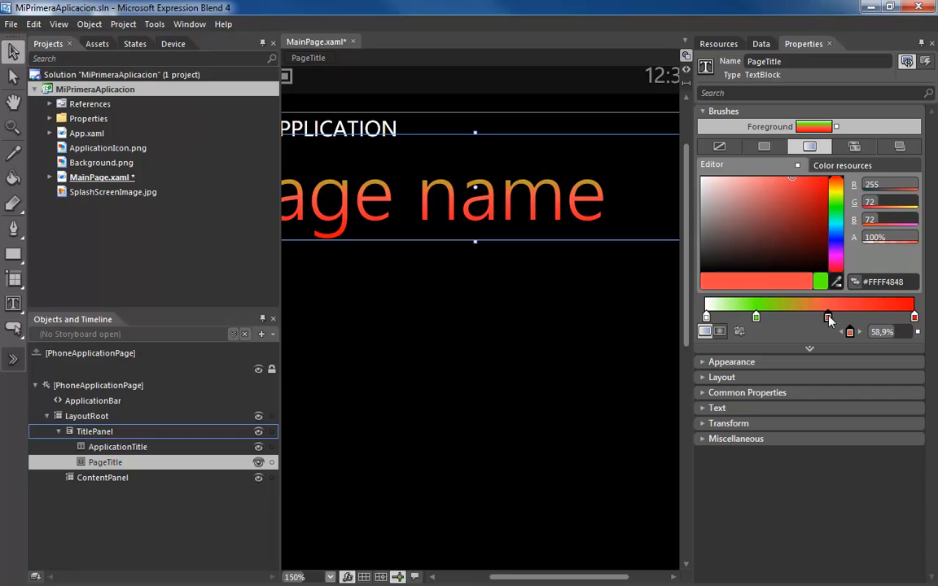
pyautogui.click(836, 234)
pyautogui.click(914, 316)
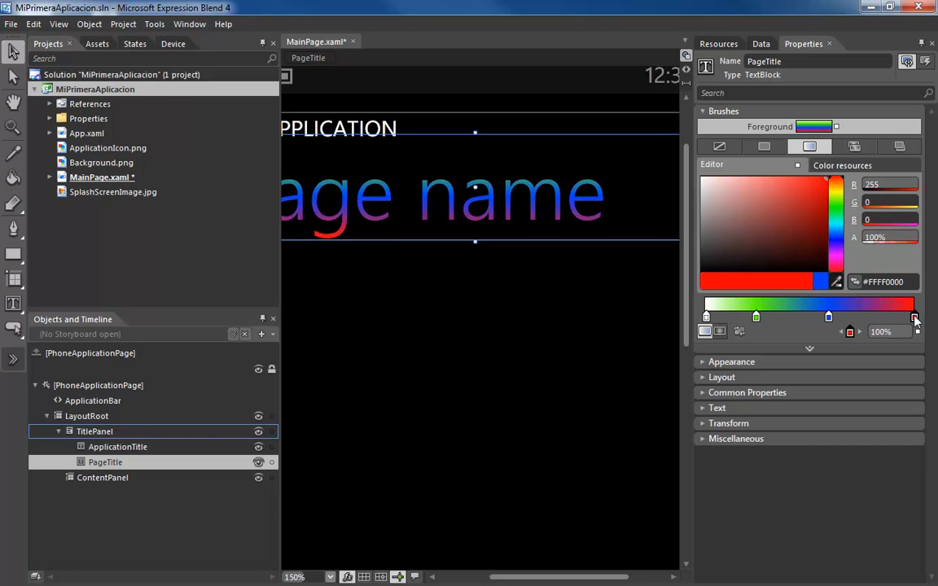
pyautogui.moveTo(835, 211); pyautogui.dragTo(839, 190)
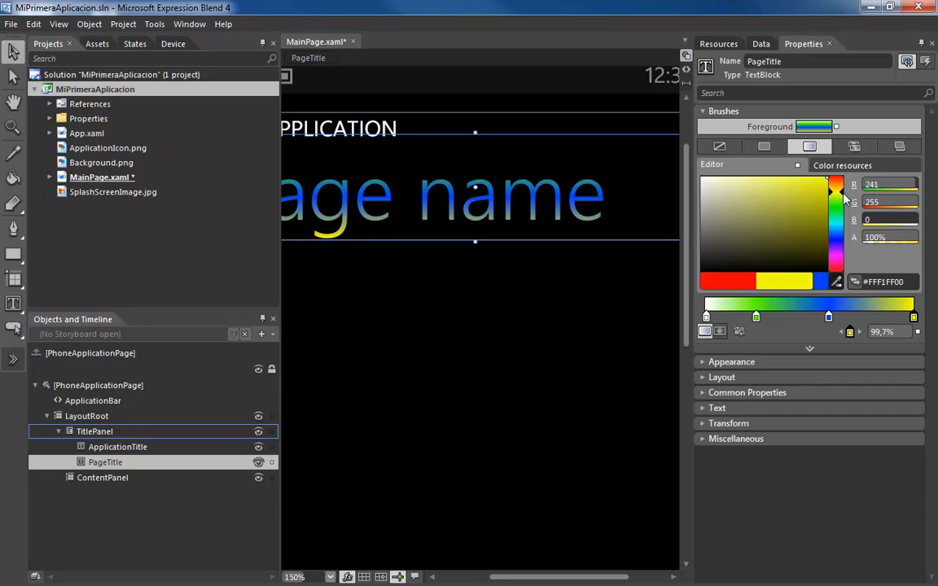
# - Shift the blue stop of the PageTitle gradient toward the green one and switch the foreground to a solid green brush, #FF03EF11
pyautogui.moveTo(829, 318); pyautogui.dragTo(756, 318)
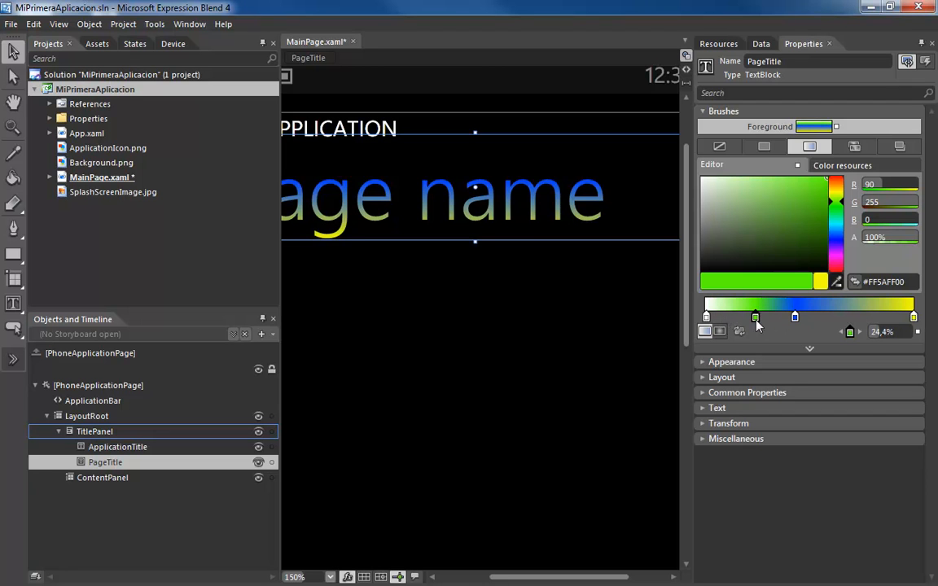
pyautogui.click(765, 147)
pyautogui.scroll(-1, 677, 194)
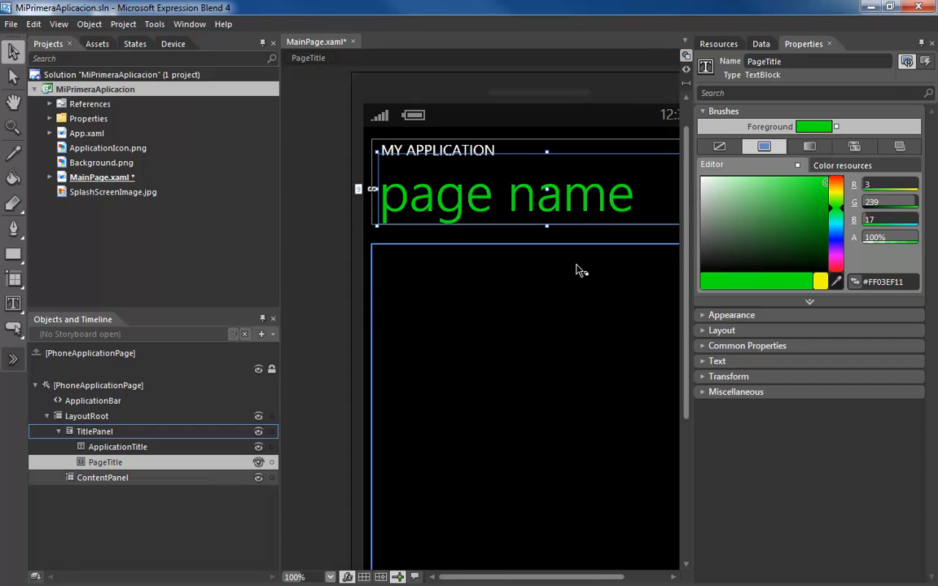
pyautogui.scroll(1, 577, 268)
pyautogui.scroll(-1, 577, 270)
# - Apply a tile brush to PageTitle's foreground, trying Background.png and SplashScreenImage.jpg before settling on ApplicationIcon.png
pyautogui.click(855, 147)
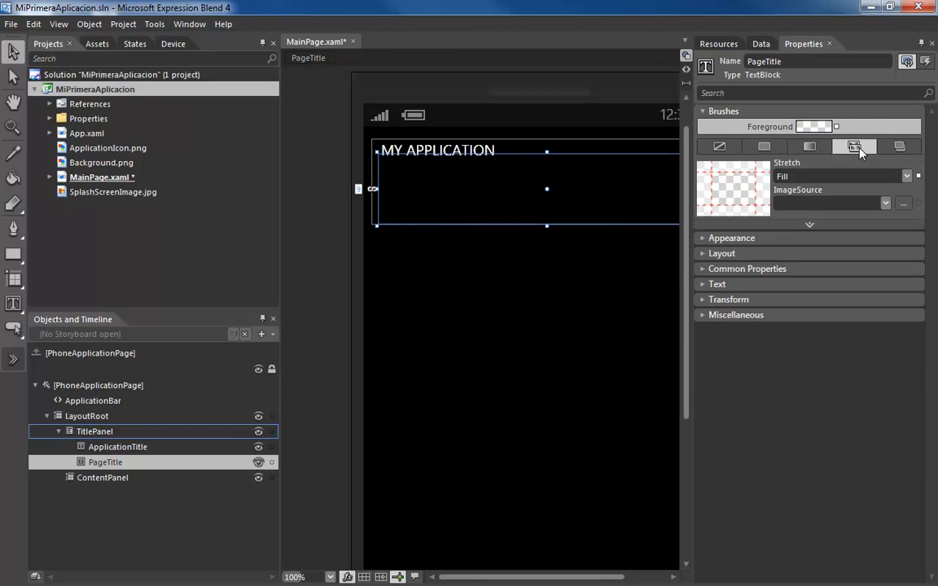
pyautogui.click(885, 203)
pyautogui.click(849, 231)
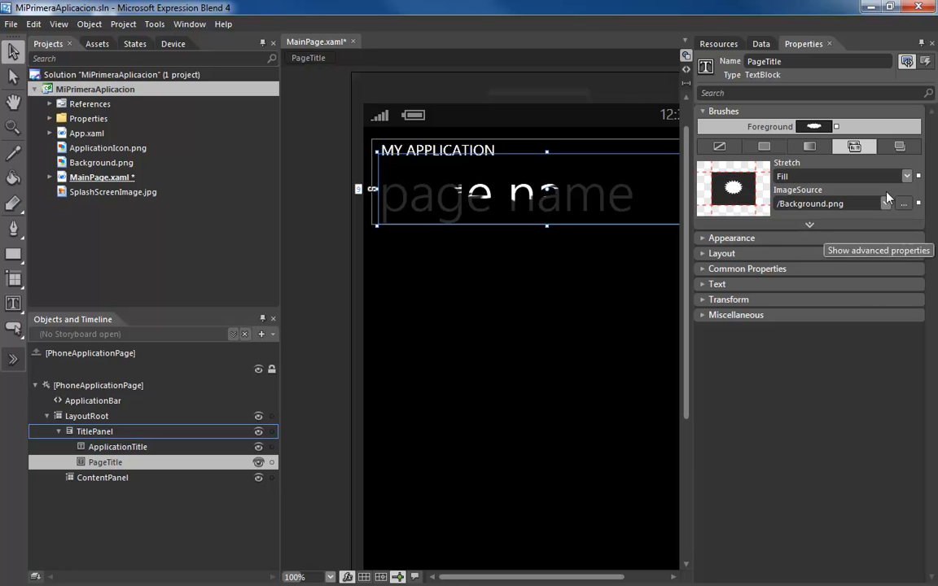
pyautogui.click(886, 203)
pyautogui.click(814, 247)
pyautogui.click(886, 202)
pyautogui.click(839, 216)
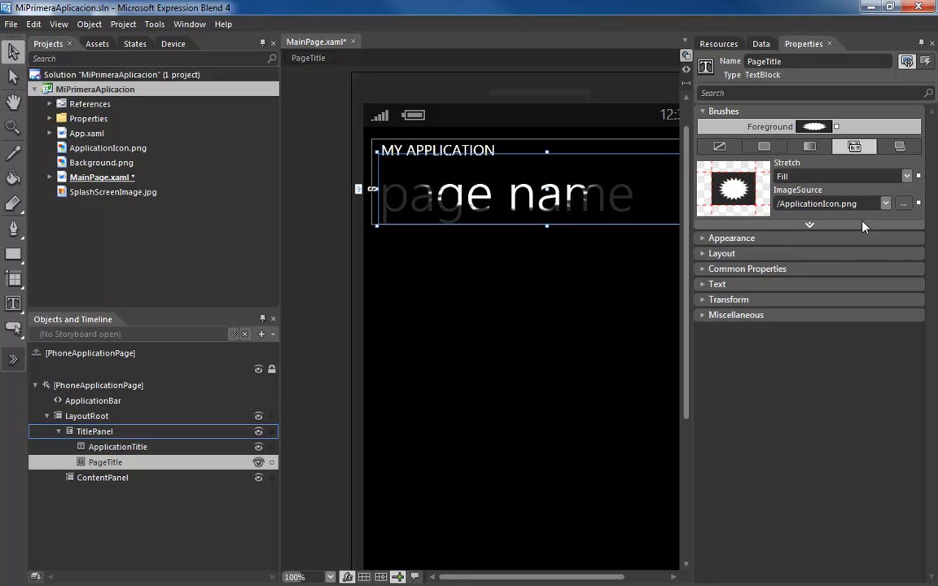
# - Try the system brush resources PhoneAccentBrush, PhoneChromeBrush and PhoneForegroundBrush on PageTitle's foreground
pyautogui.click(901, 149)
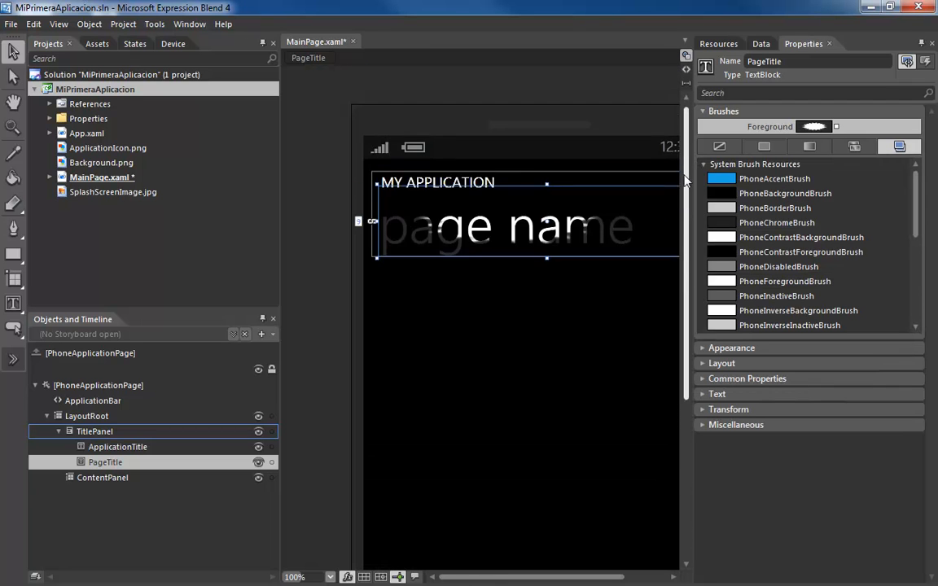
pyautogui.moveTo(591, 575); pyautogui.dragTo(602, 580)
pyautogui.click(755, 181)
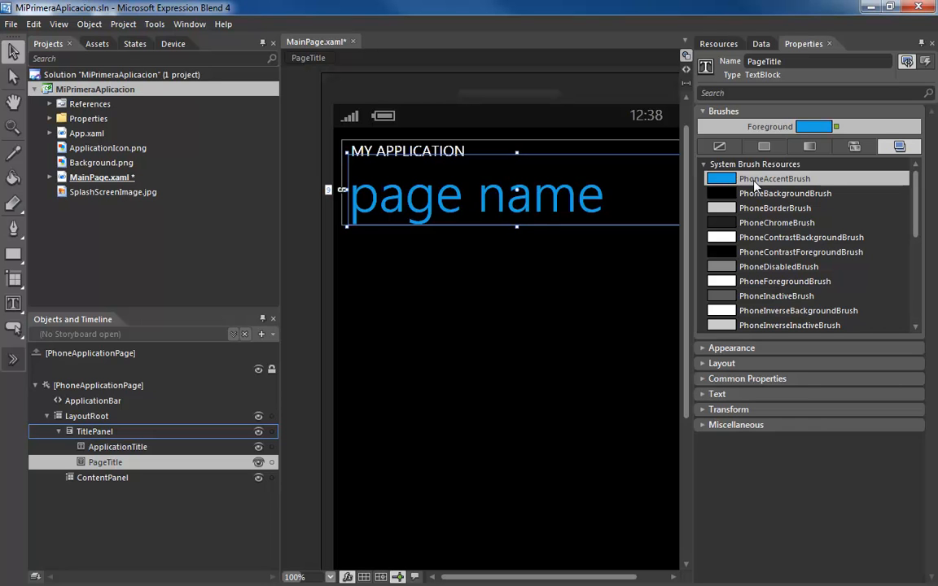
pyautogui.click(795, 224)
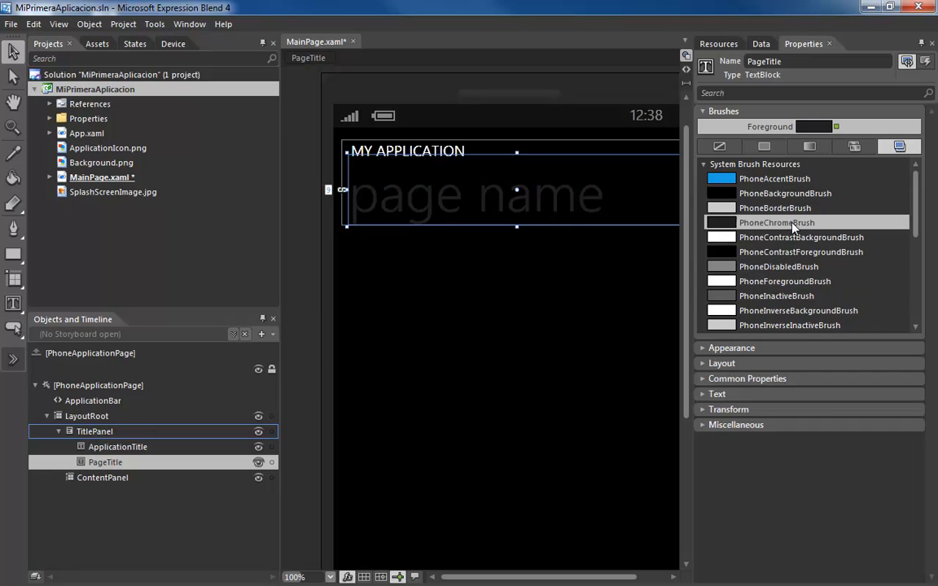
pyautogui.click(784, 281)
# - Try TransparentBrush and PhoneTextBoxSelectionForegroundBrush from the end of the system brush list on PageTitle's foreground
pyautogui.moveTo(918, 243); pyautogui.dragTo(927, 329)
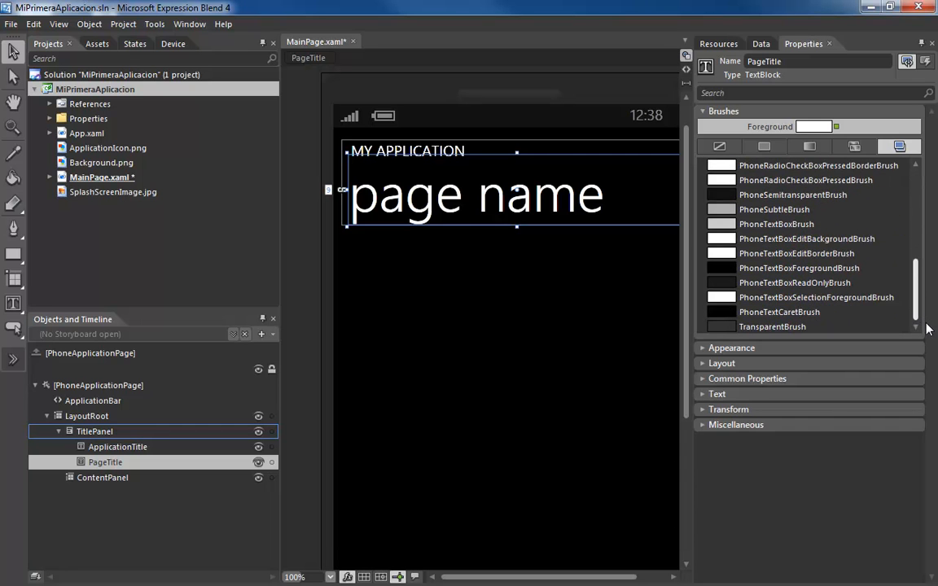
pyautogui.click(810, 328)
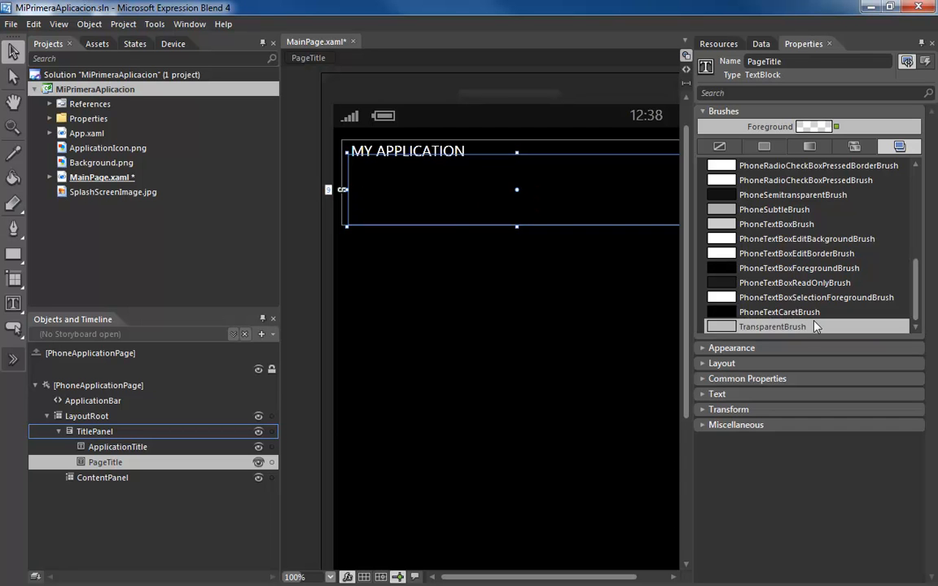
pyautogui.click(815, 297)
pyautogui.scroll(2, 896, 269)
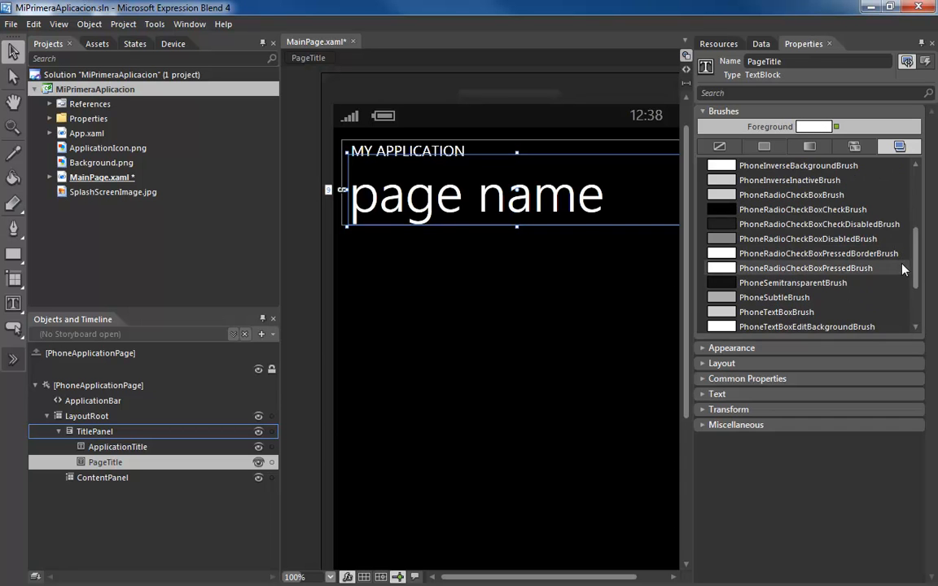
pyautogui.scroll(3, 901, 269)
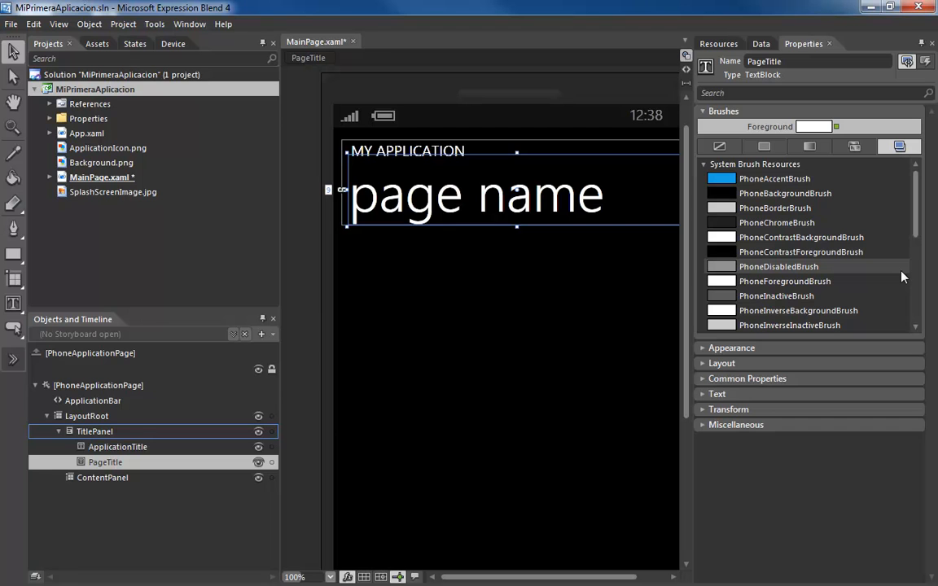
# - Switch PageTitle's foreground to a solid color brush and set its color to green #FF00FF1B
pyautogui.click(812, 148)
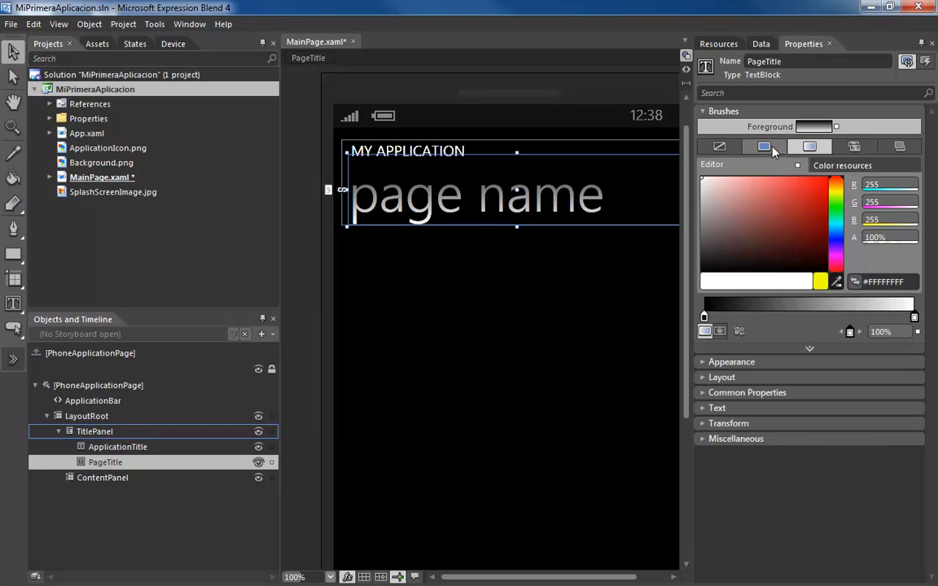
pyautogui.click(773, 149)
pyautogui.click(792, 202)
pyautogui.click(817, 178)
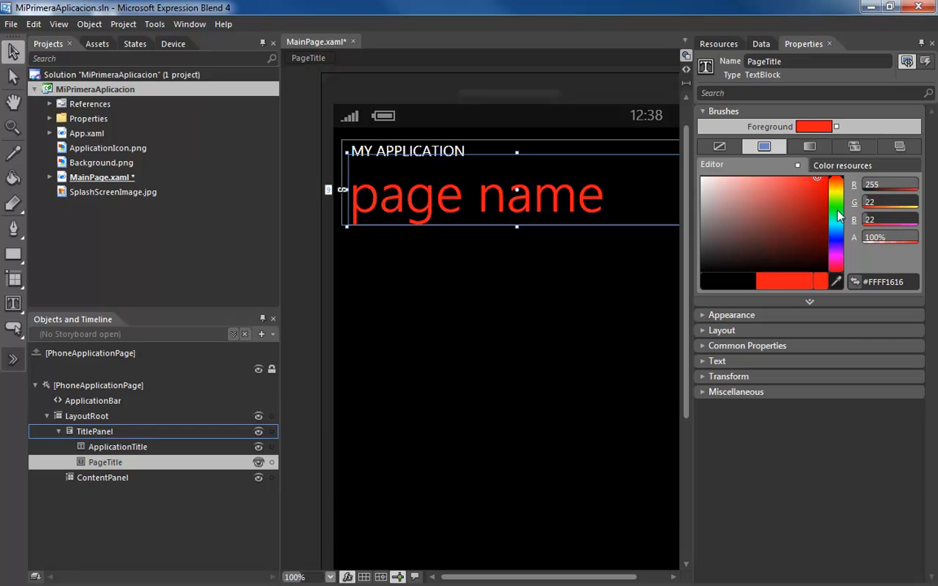
pyautogui.moveTo(836, 178); pyautogui.dragTo(825, 221)
pyautogui.click(827, 178)
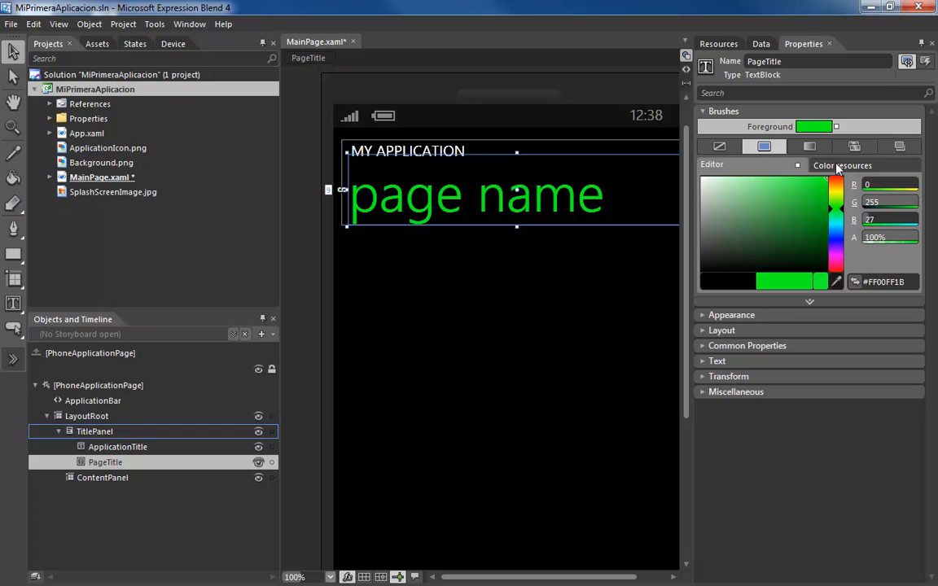
# - Try PageTitle's foreground brush opacity at 0% and 100%, and set it to 60%
pyautogui.click(809, 303)
pyautogui.click(821, 318)
pyautogui.write('0')
pyautogui.press('Return')
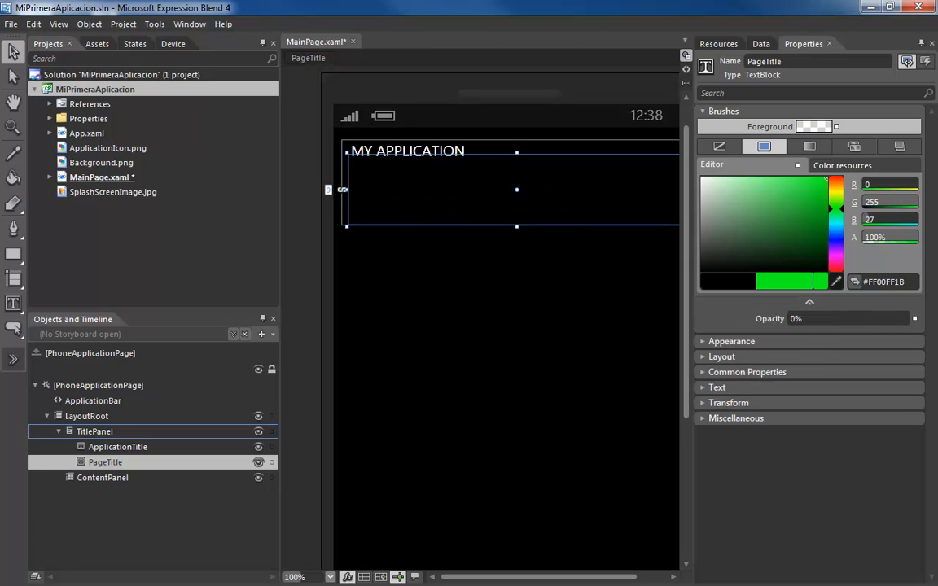
pyautogui.moveTo(821, 319); pyautogui.dragTo(911, 318)
pyautogui.click(887, 317)
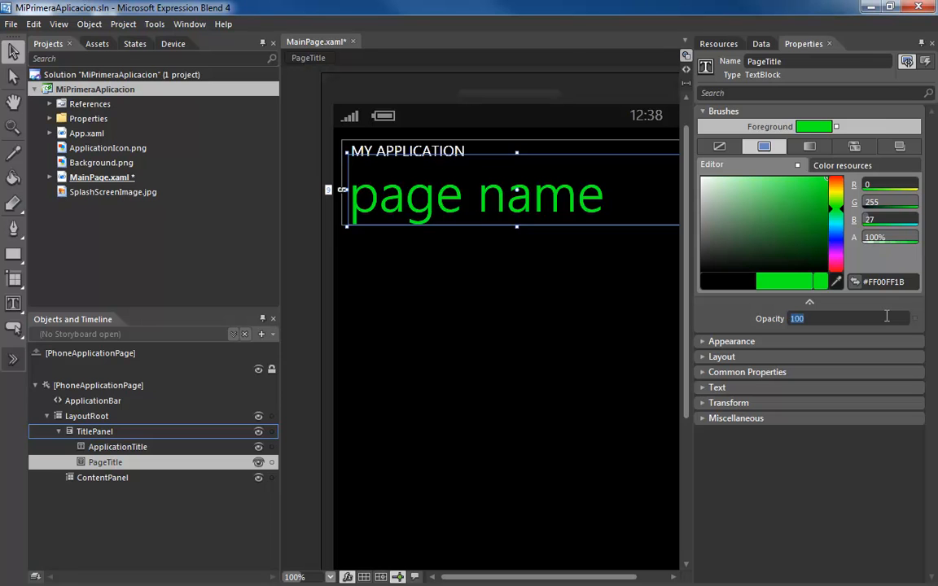
pyautogui.write('60')
pyautogui.press('Return')
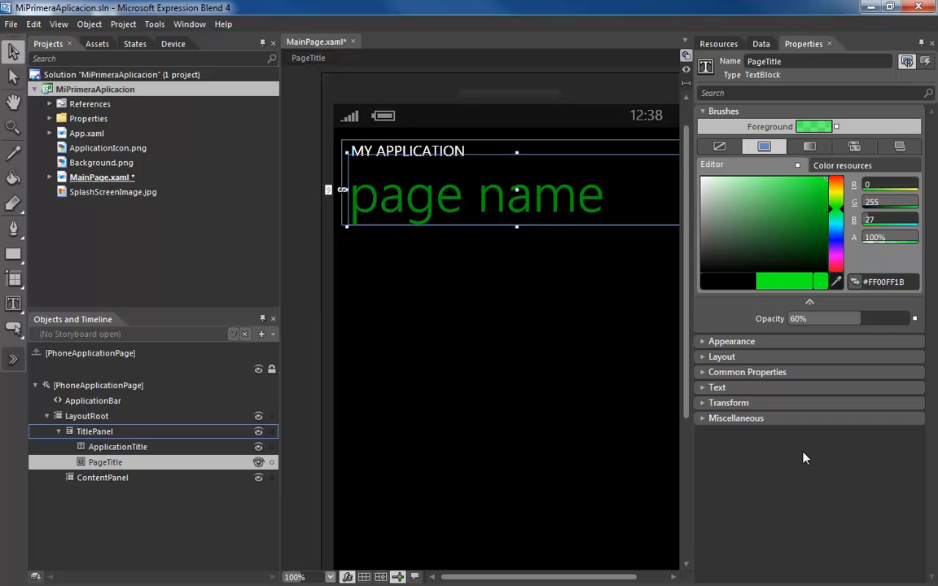
# - Give LayoutRoot a solid yellow background, #FFD8D00F, with the alpha raised to 100%
pyautogui.click(142, 423)
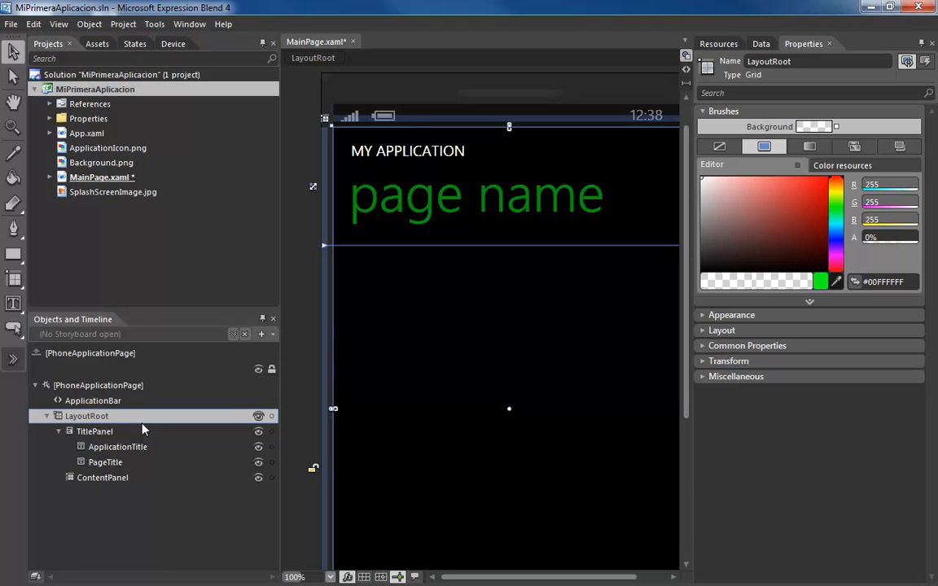
pyautogui.click(795, 220)
pyautogui.moveTo(799, 221); pyautogui.dragTo(840, 191)
pyautogui.click(820, 191)
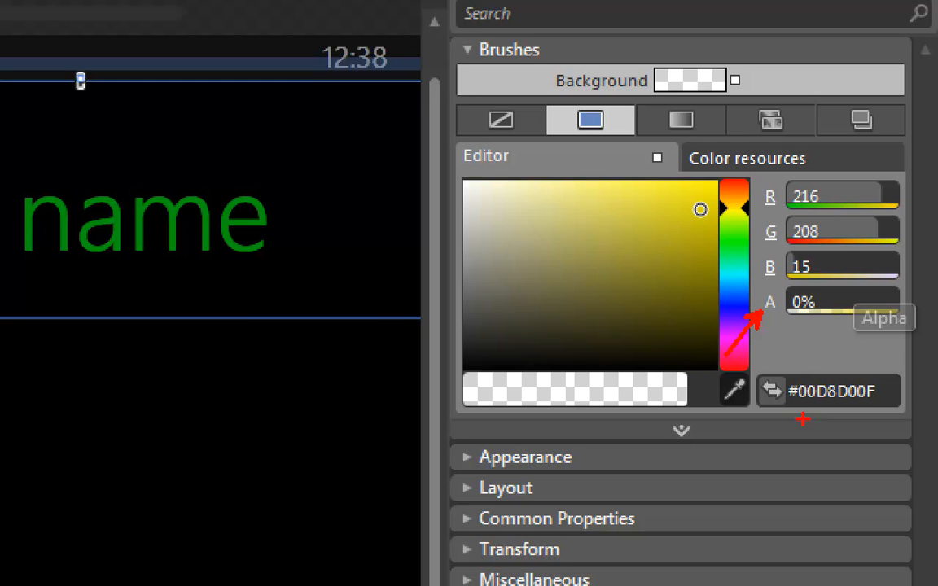
pyautogui.press('Escape')
pyautogui.moveTo(838, 302); pyautogui.dragTo(896, 303)
pyautogui.moveTo(886, 237); pyautogui.dragTo(917, 237)
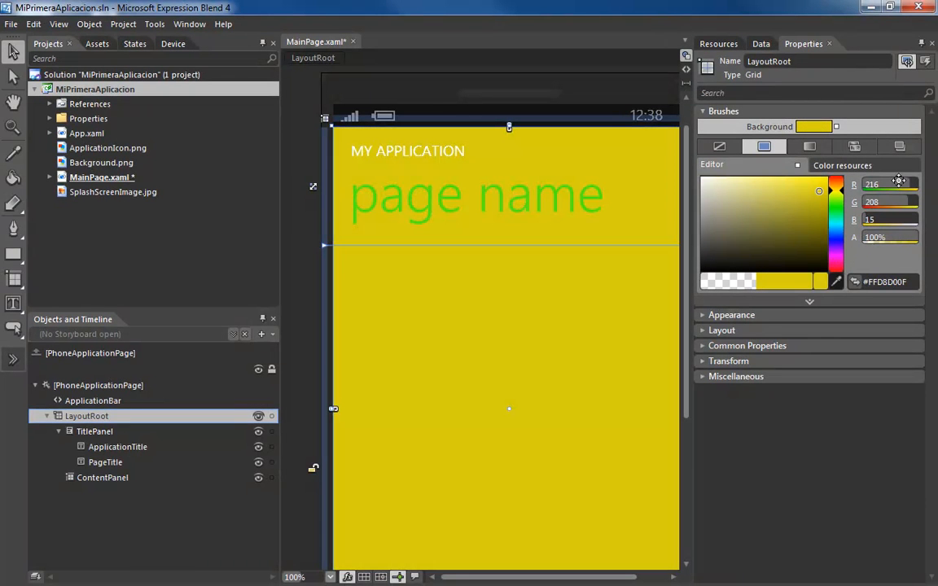
# - Change LayoutRoot's background to orange-red #FFD8340F and reveal the brush's advanced opacity property
pyautogui.moveTo(837, 192)
pyautogui.mouseDown()
pyautogui.moveTo(840, 272)
pyautogui.moveTo(841, 181)
pyautogui.mouseUp()
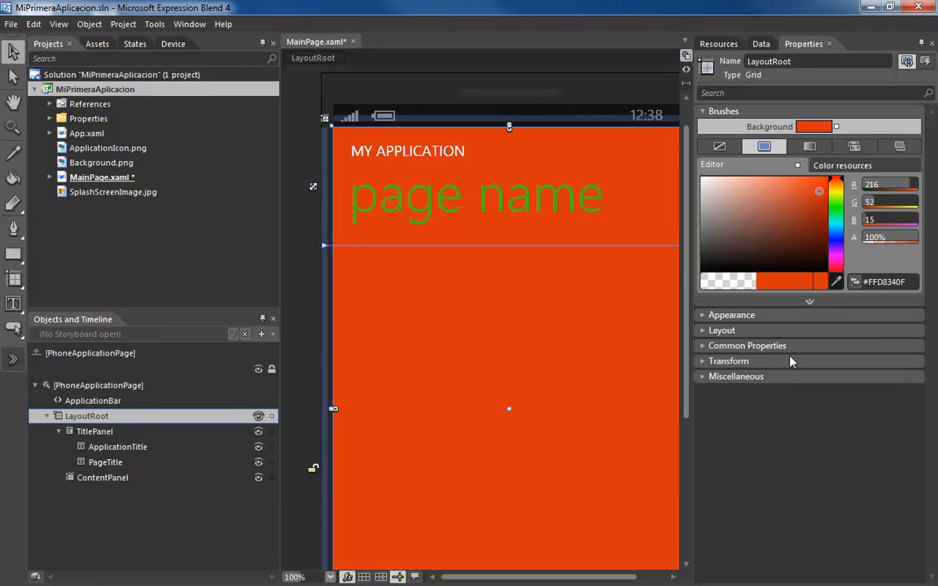
pyautogui.moveTo(891, 236)
pyautogui.mouseDown()
pyautogui.moveTo(864, 237)
pyautogui.moveTo(891, 237)
pyautogui.mouseUp()
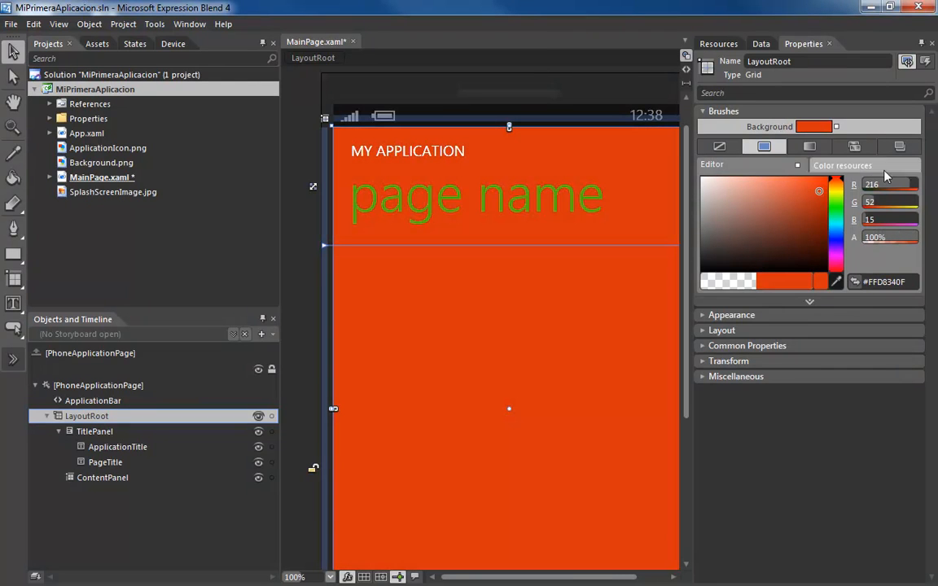
pyautogui.click(810, 301)
pyautogui.moveTo(814, 318)
pyautogui.mouseDown()
pyautogui.moveTo(766, 318)
pyautogui.moveTo(814, 318)
pyautogui.mouseUp()
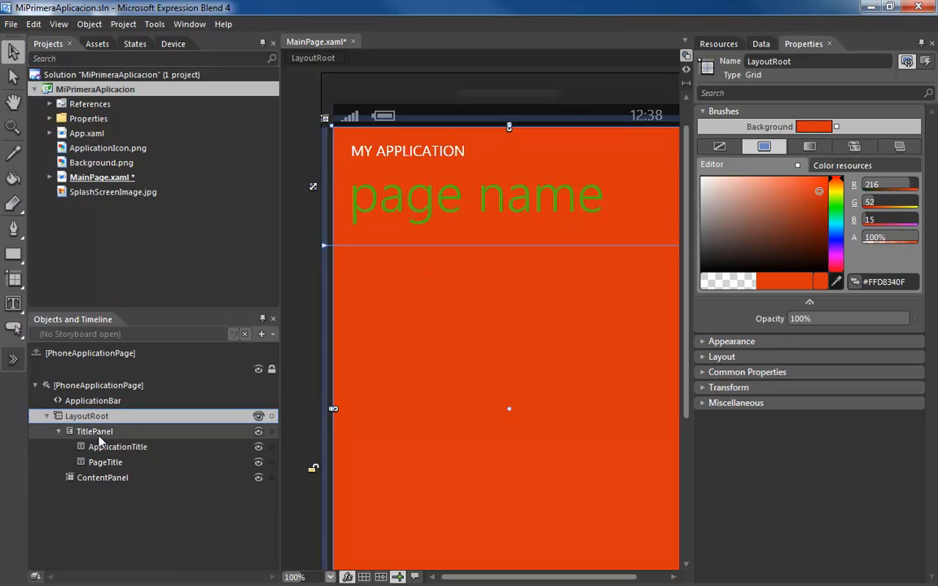
# - Change PageTitle's foreground to yellow #FFFFF500 and set the text block's appearance opacity to 60%
pyautogui.click(96, 461)
pyautogui.moveTo(835, 208); pyautogui.dragTo(836, 190)
pyautogui.click(702, 316)
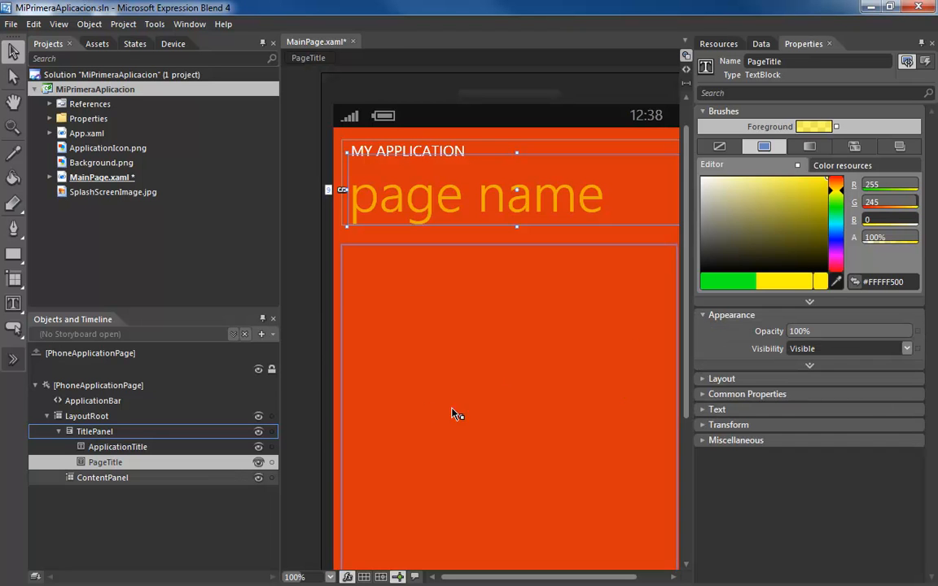
pyautogui.click(828, 331)
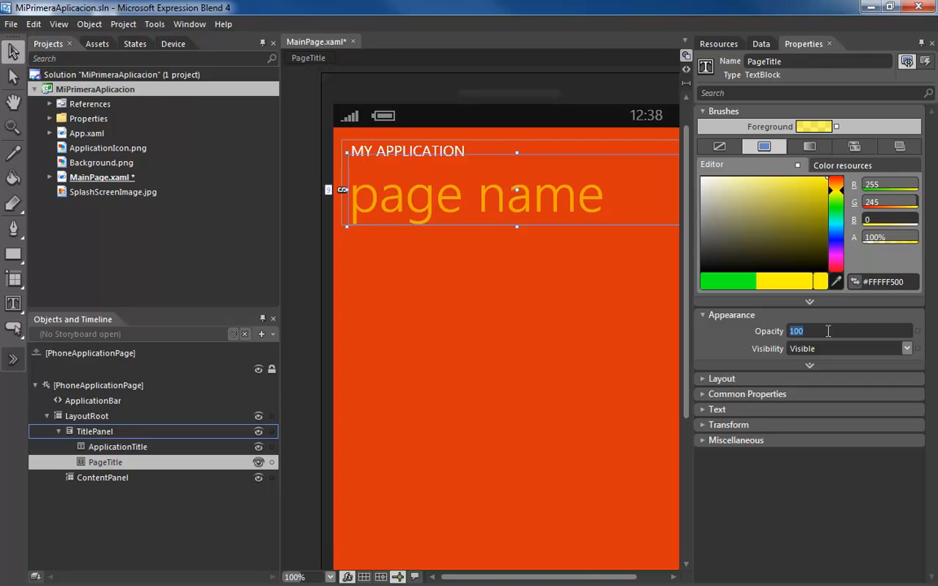
pyautogui.write('60')
pyautogui.press('Return')
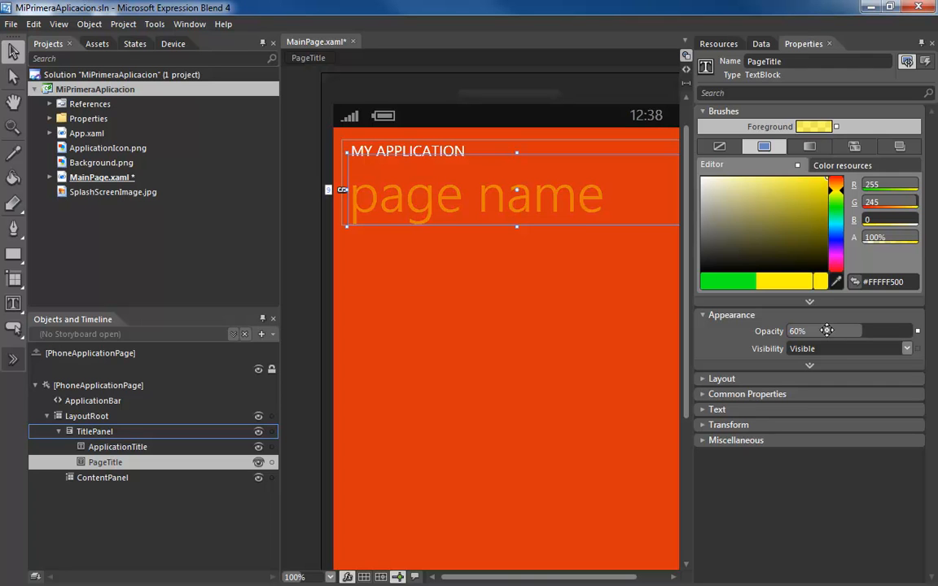
# - Set PageTitle's visibility to Collapsed and back to Visible, and view its advanced OpacityMask property
pyautogui.click(906, 348)
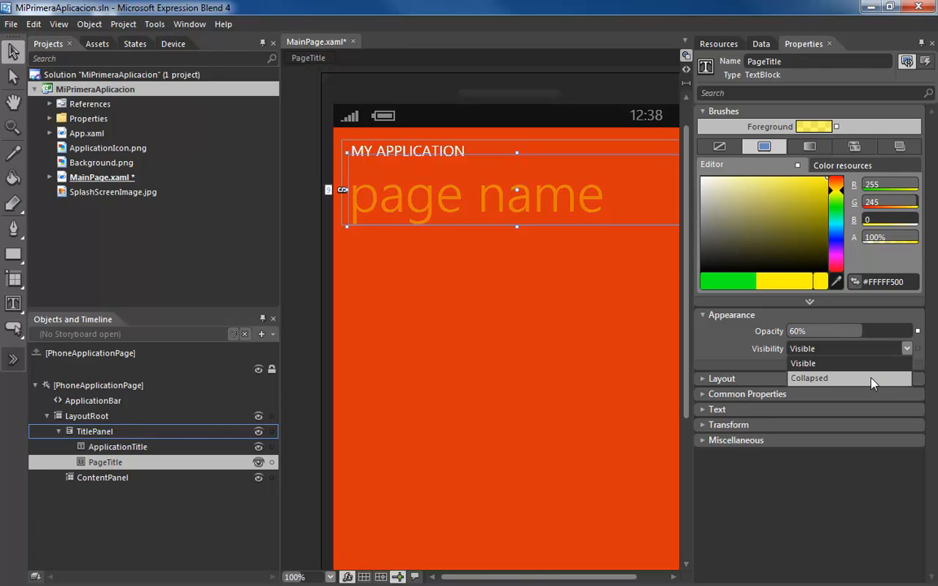
pyautogui.click(873, 379)
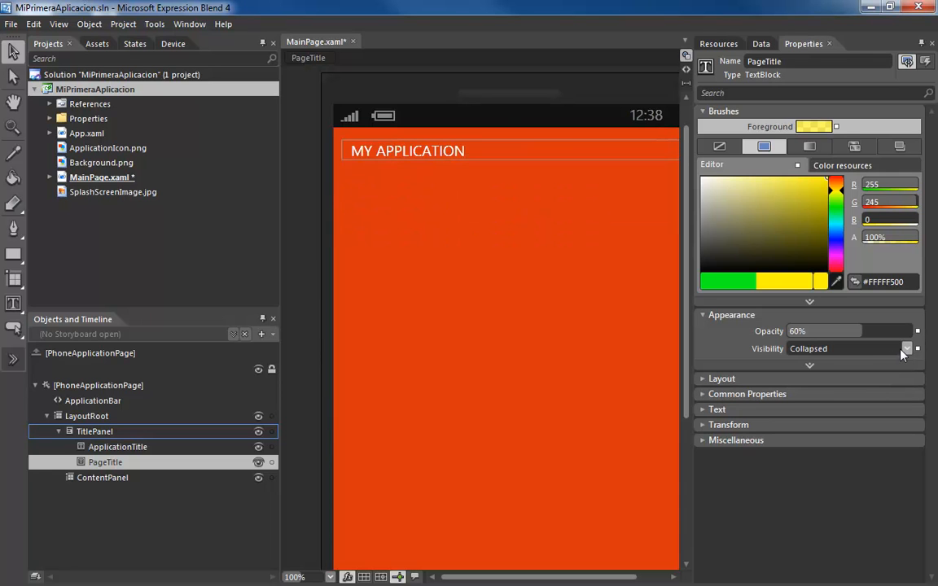
pyautogui.click(904, 350)
pyautogui.click(891, 365)
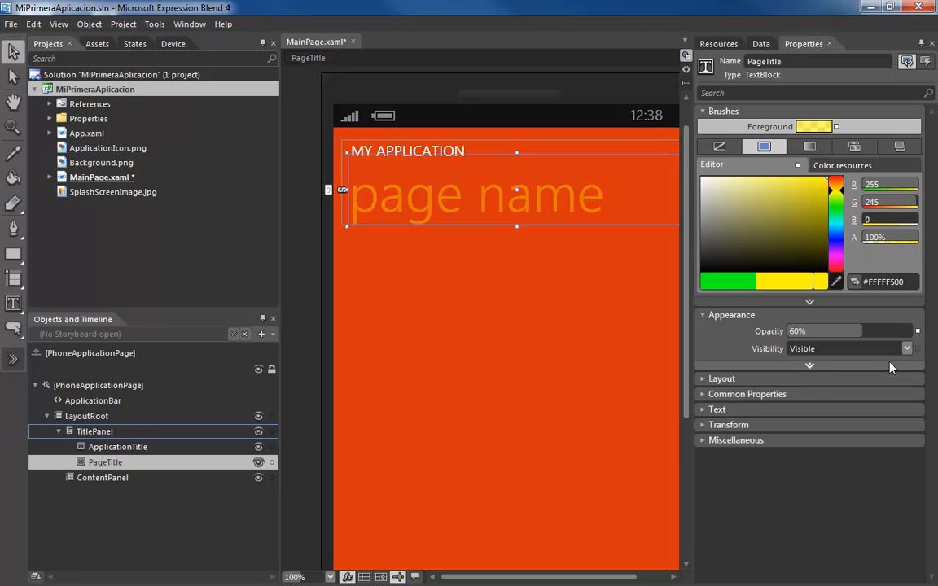
pyautogui.click(810, 366)
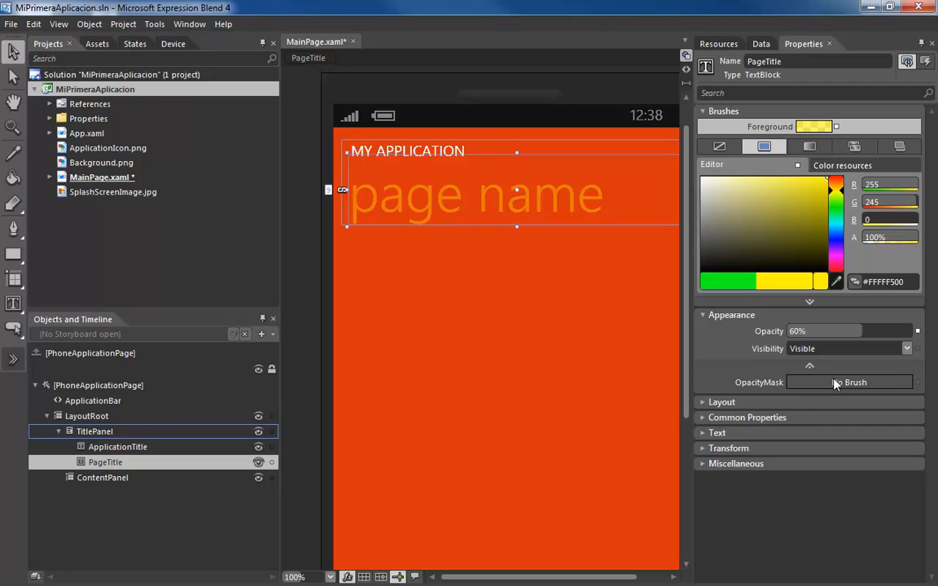
pyautogui.click(819, 366)
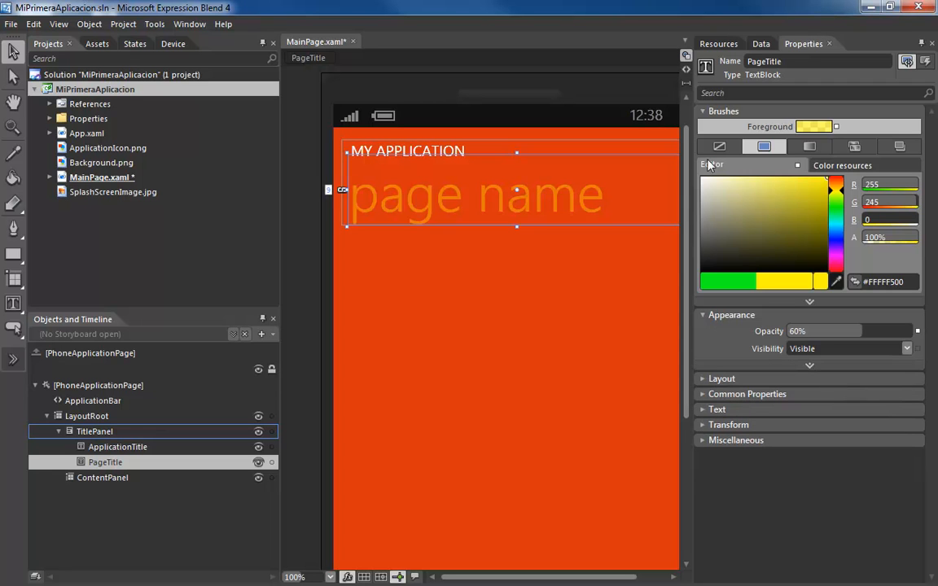
# - Collapse the brush and appearance properties and set PageTitle's left margin to 60 in the layout properties
pyautogui.click(704, 112)
pyautogui.click(706, 128)
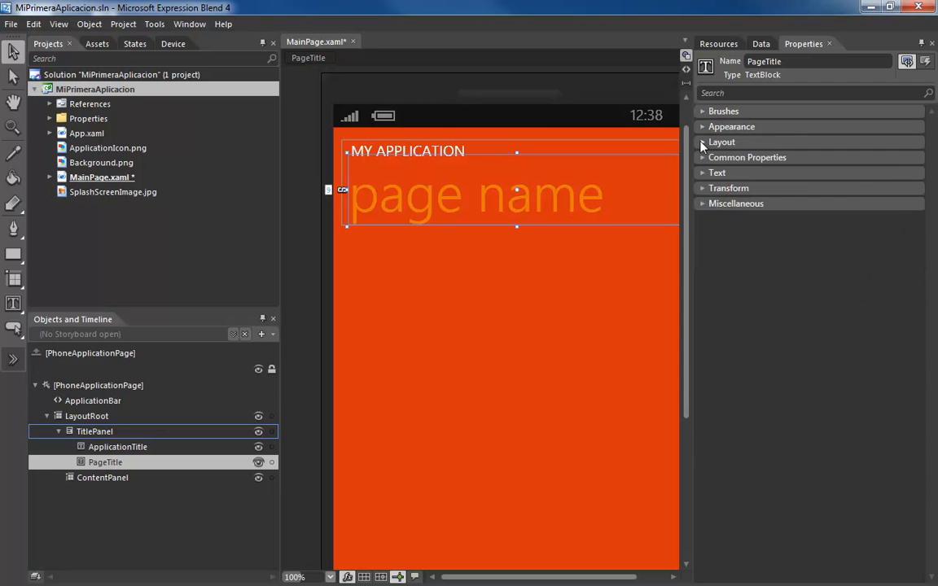
pyautogui.click(703, 143)
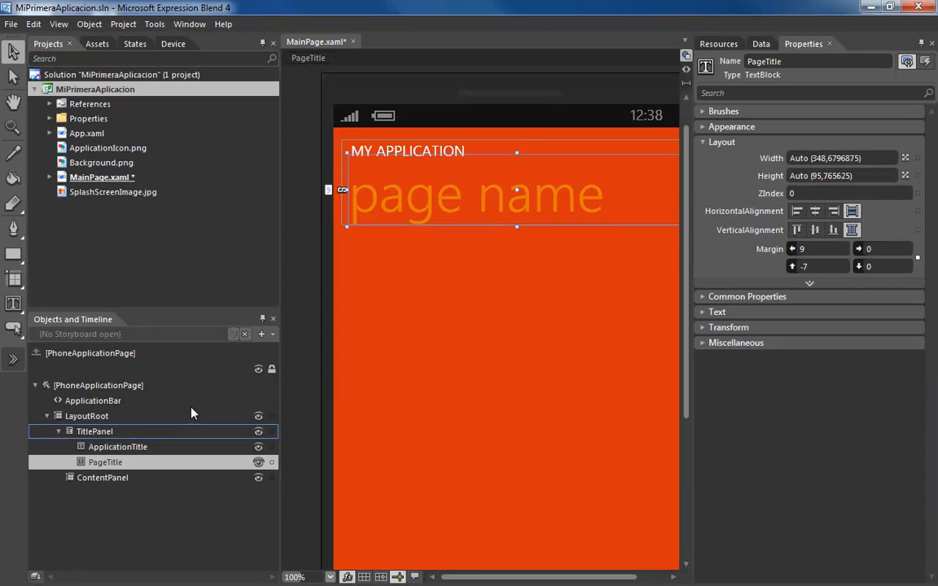
pyautogui.click(830, 250)
pyautogui.write('60')
pyautogui.press('Return')
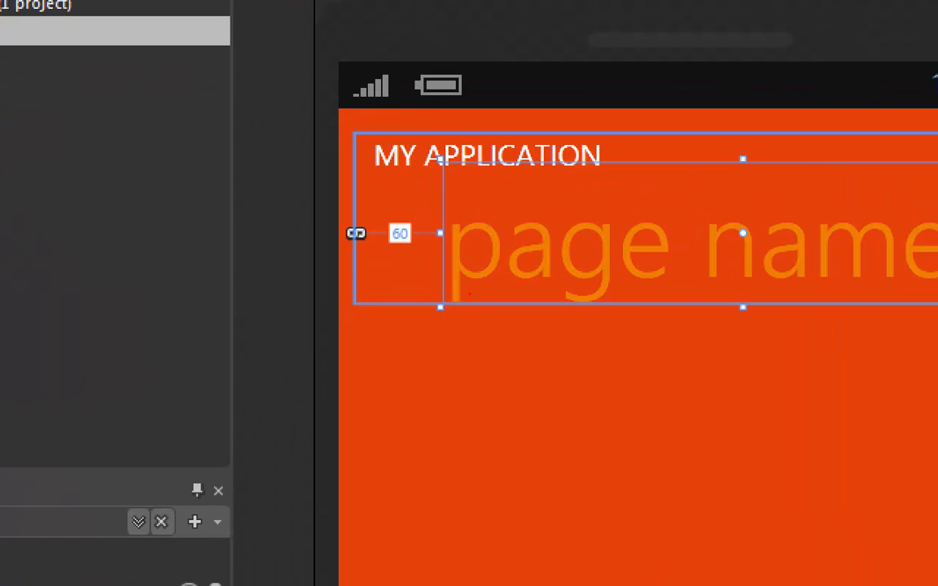
# - Examine PageTitle's margin, width and height settings in the layout properties, keeping the width on Auto
pyautogui.moveTo(399, 255); pyautogui.dragTo(396, 328)
pyautogui.moveTo(375, 234); pyautogui.dragTo(255, 234)
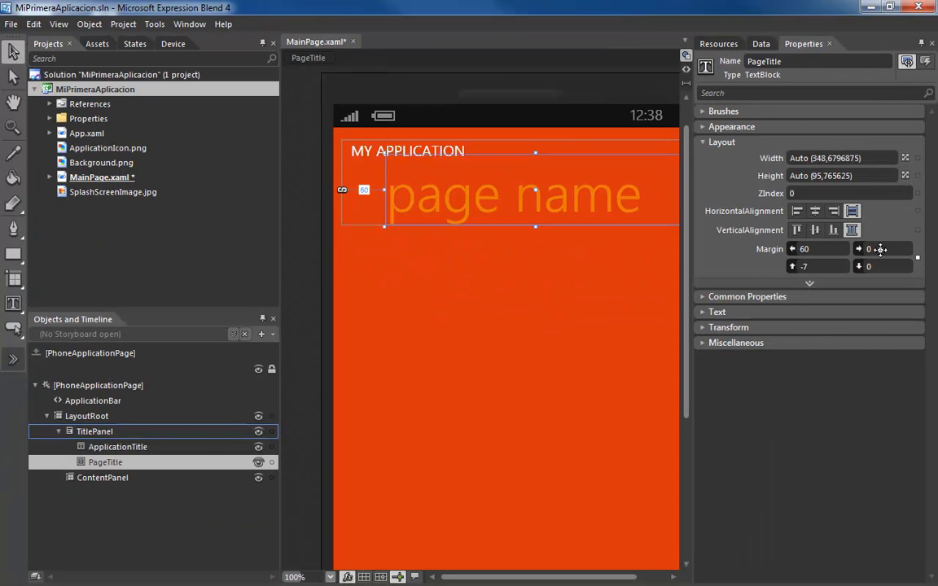
pyautogui.click(886, 250)
pyautogui.click(887, 269)
pyautogui.click(875, 158)
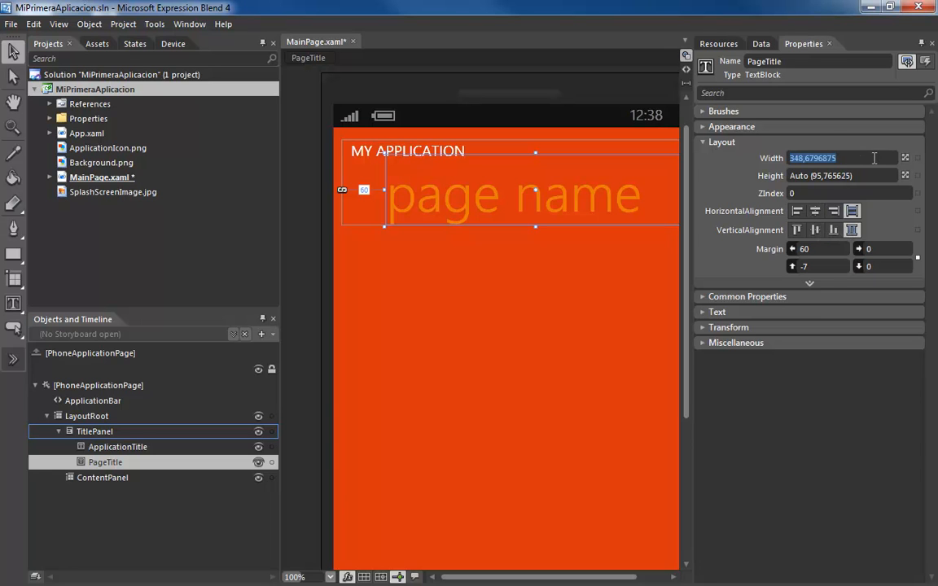
pyautogui.moveTo(627, 582)
pyautogui.mouseDown()
pyautogui.moveTo(654, 581)
pyautogui.moveTo(632, 580)
pyautogui.mouseUp()
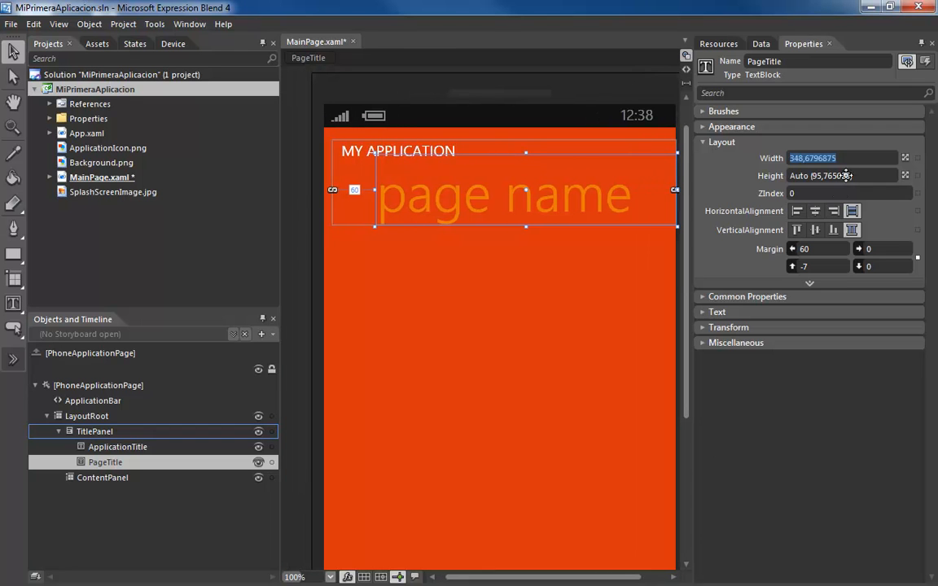
pyautogui.press('Tab')
pyautogui.hotkey('shift', 'Tab')
pyautogui.click(905, 159)
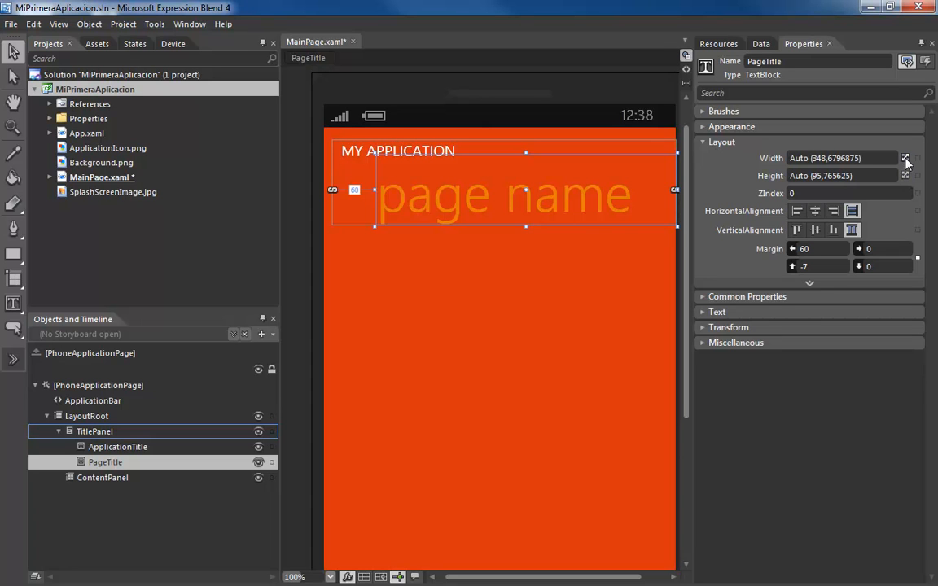
# - Set PageTitle's width to 60 and reset it to Auto
pyautogui.click(885, 163)
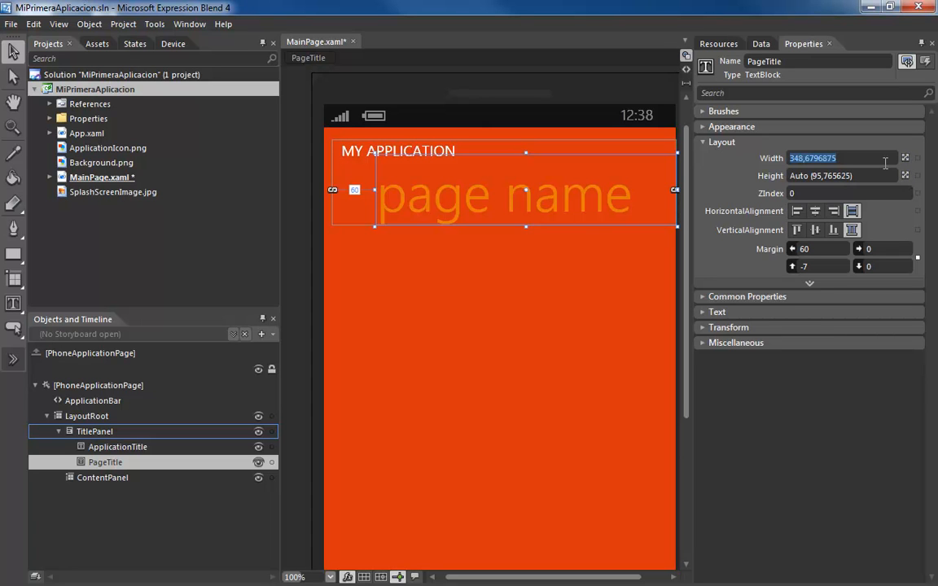
pyautogui.write('60')
pyautogui.press('Return')
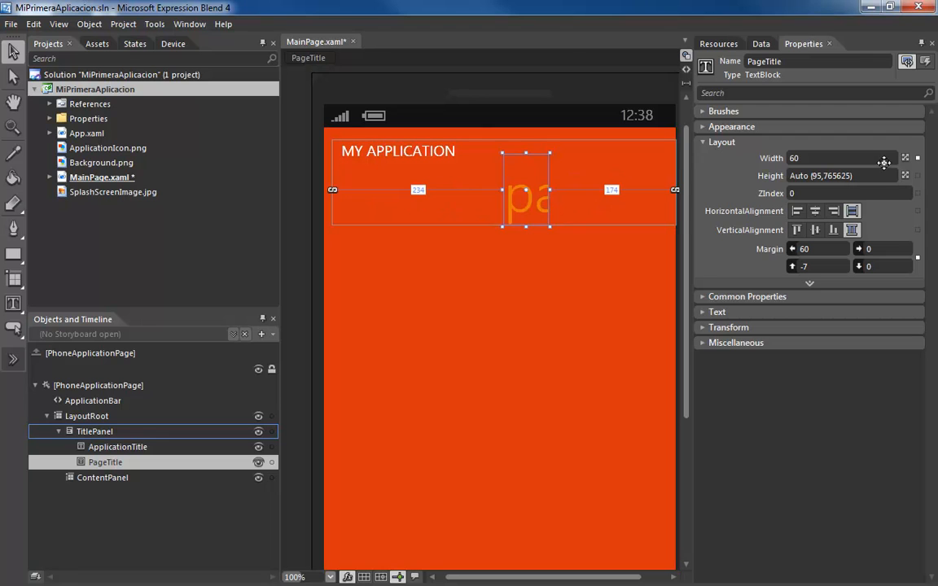
pyautogui.click(905, 158)
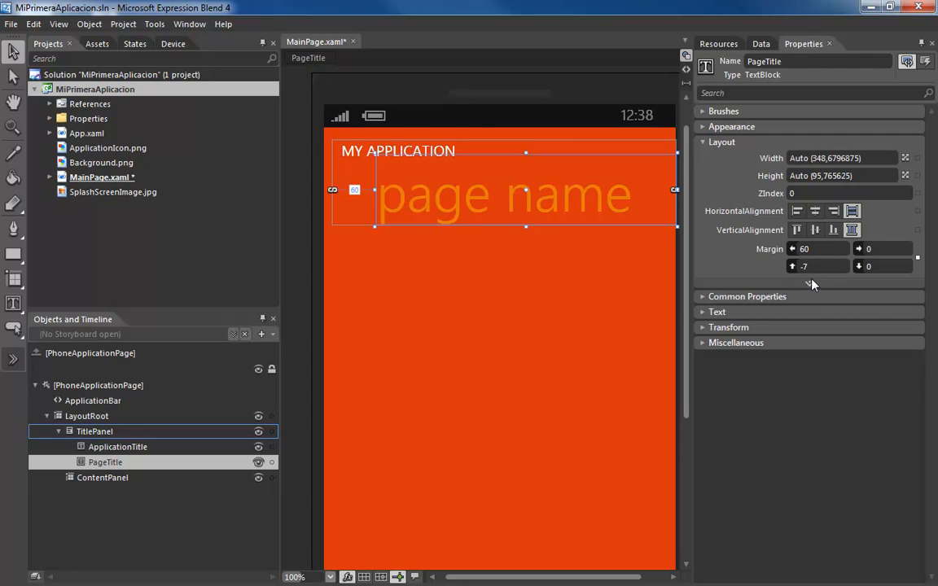
# - Change PageTitle's text to "Titulo de Aplicación" in the common properties and view the advanced IsHitTestVisible and Tag properties
pyautogui.click(705, 143)
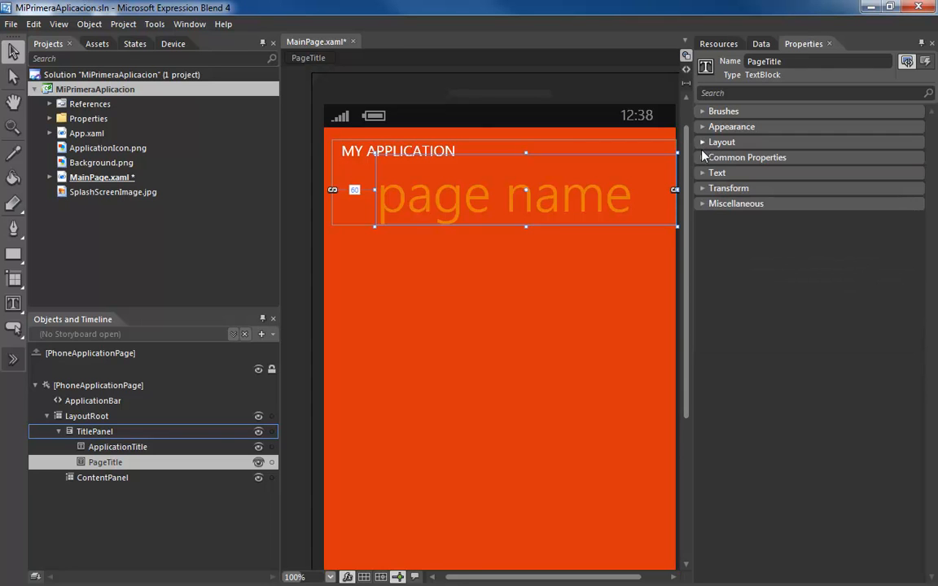
pyautogui.click(703, 159)
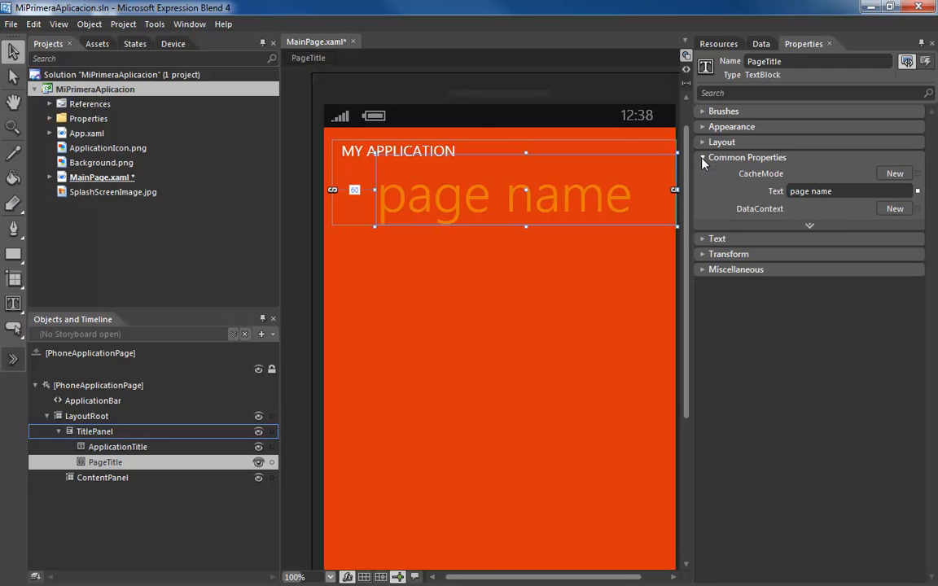
pyautogui.click(856, 192)
pyautogui.write('Titulo de Aplicación')
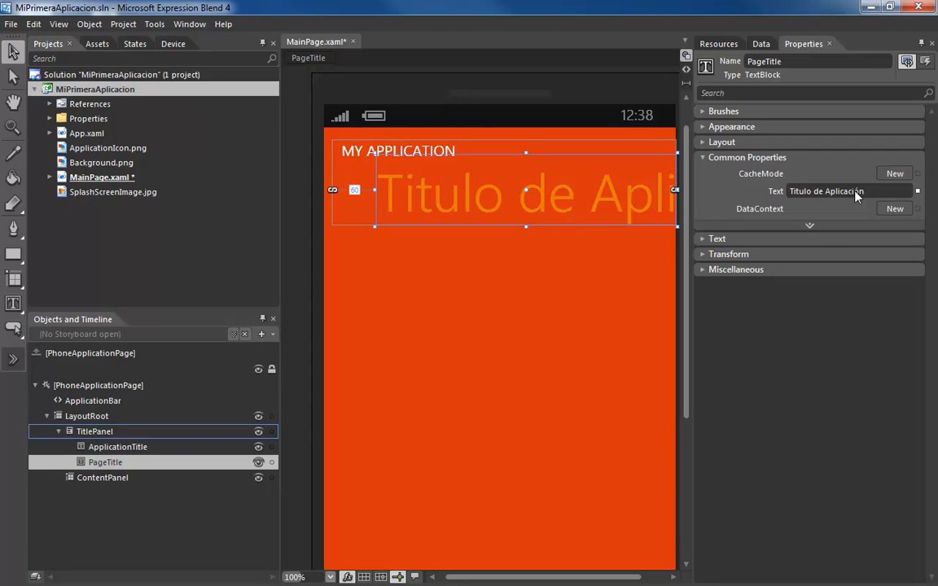
pyautogui.click(810, 227)
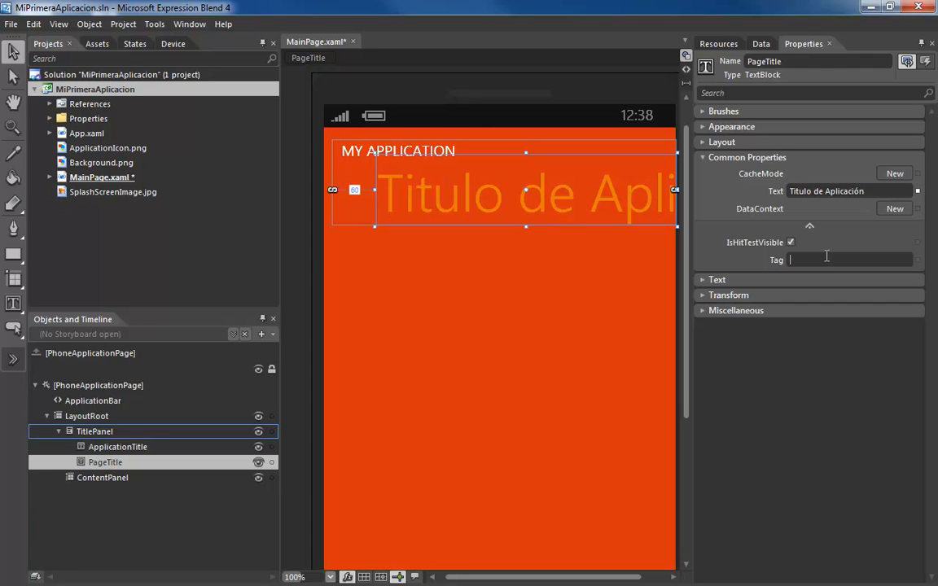
pyautogui.click(704, 160)
# - Browse the font families and sizes in PageTitle's text properties, keeping Segoe WP SemiLight at 54 pt
pyautogui.click(702, 173)
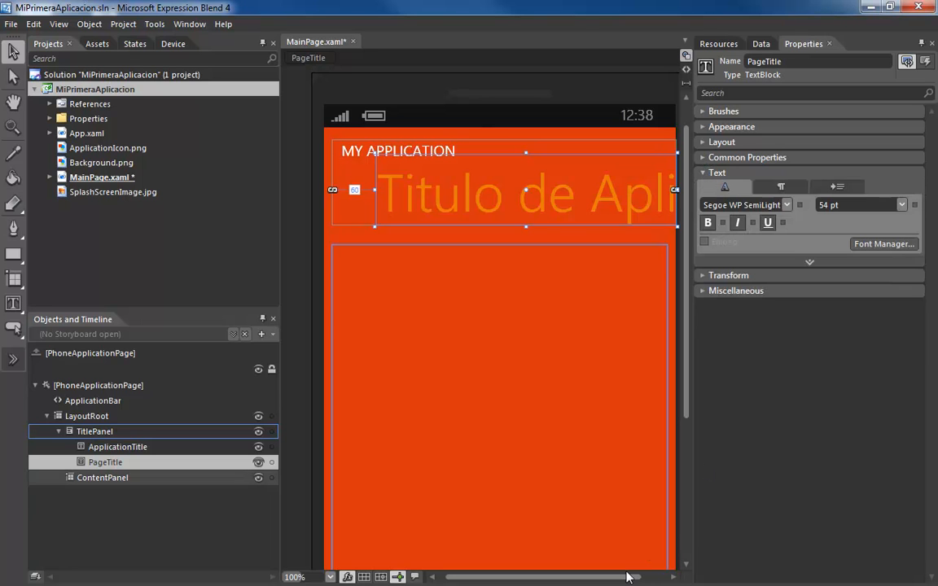
pyautogui.moveTo(633, 576); pyautogui.dragTo(638, 578)
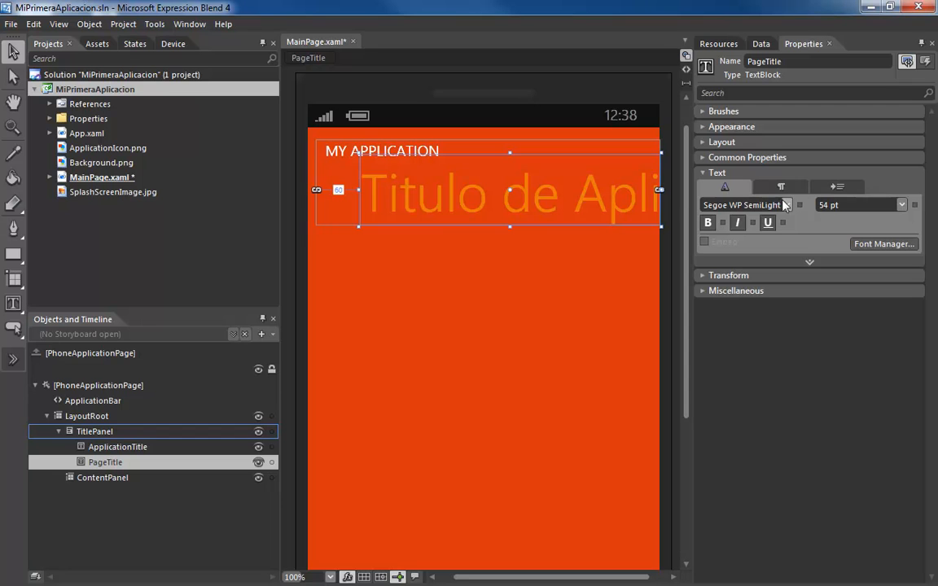
pyautogui.click(786, 205)
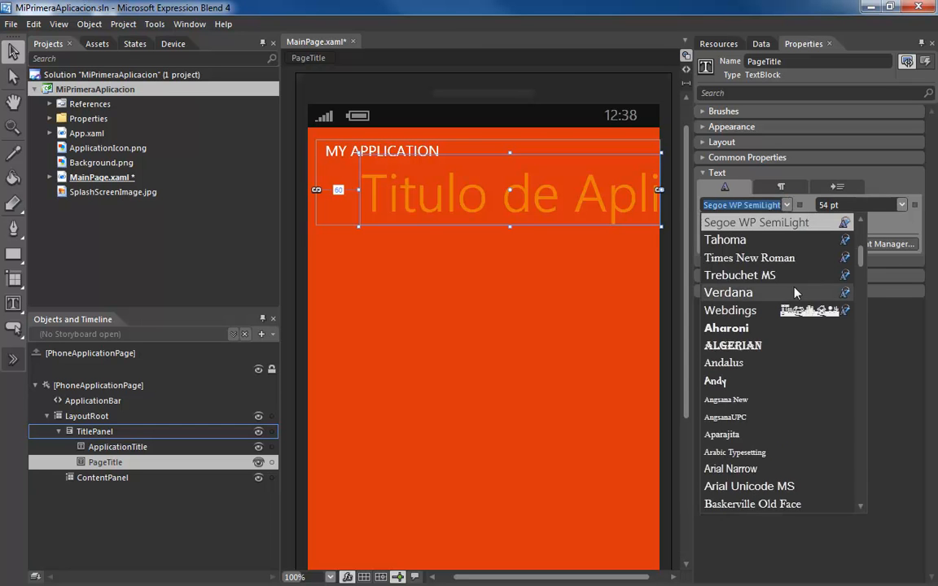
pyautogui.scroll(3, 797, 293)
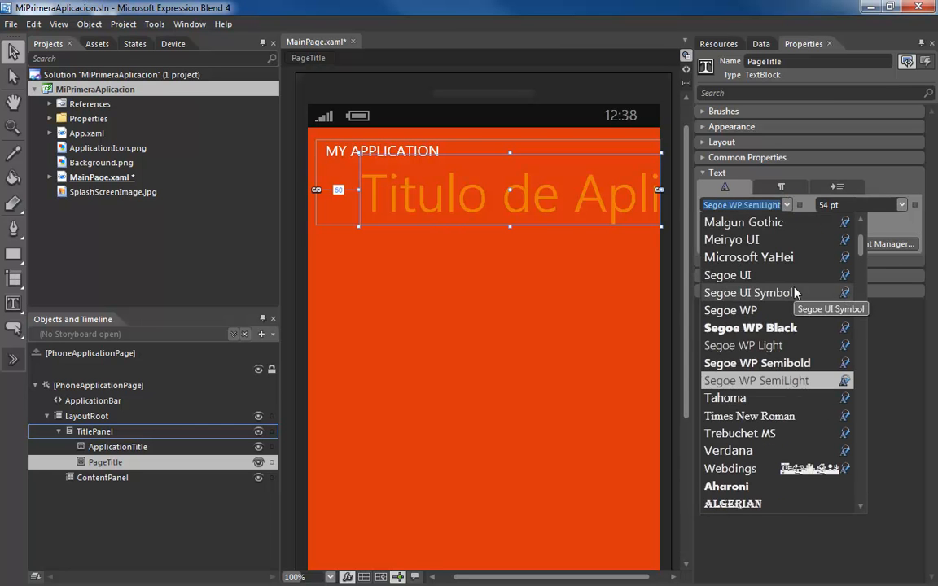
pyautogui.scroll(-1, 797, 293)
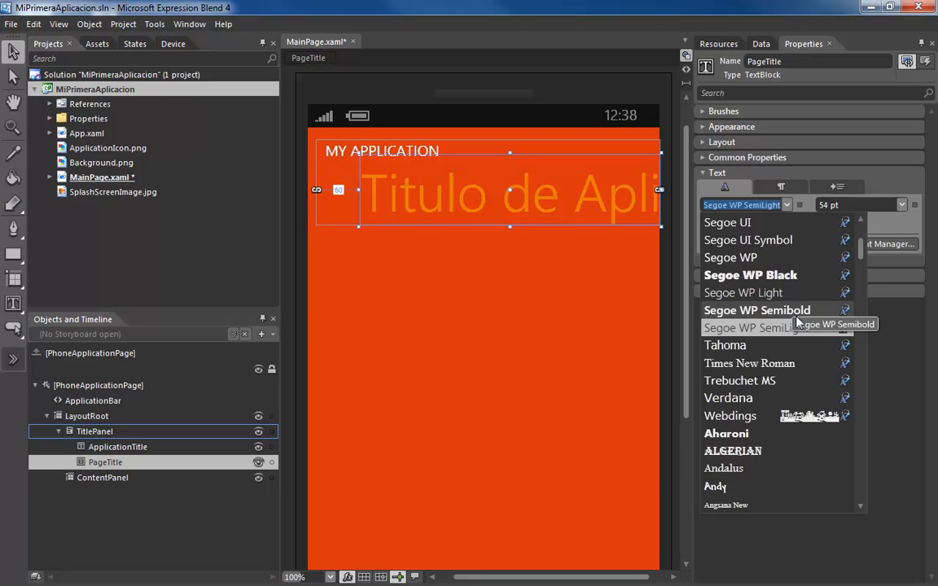
pyautogui.click(757, 327)
pyautogui.click(902, 206)
pyautogui.click(902, 205)
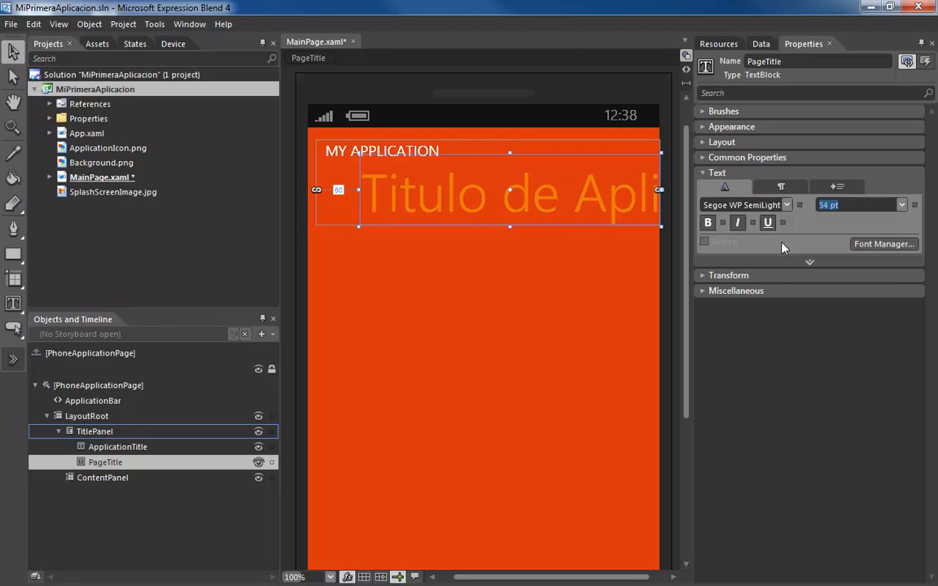
# - Reveal PageTitle's advanced text properties and view the TextWrapping options
pyautogui.click(808, 261)
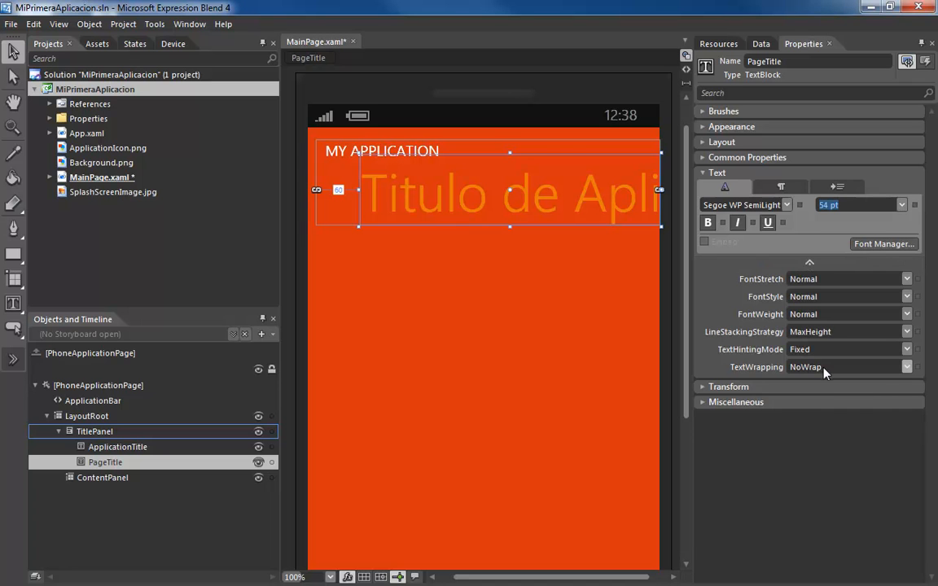
pyautogui.click(770, 367)
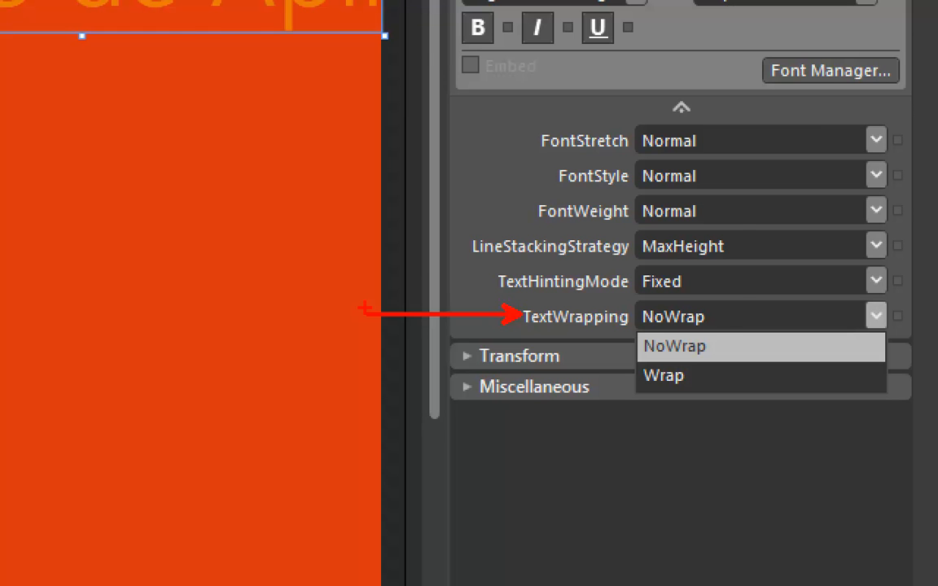
pyautogui.press('Escape')
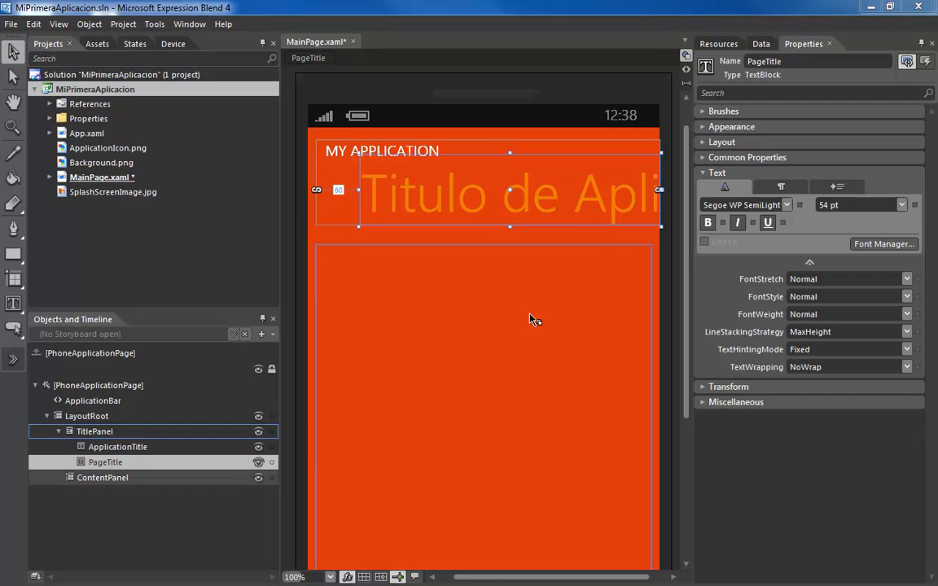
# - Draw a text block in ContentPanel reading "Bienvenidos a la segunda lección del curso de desarrollo de aplicaciones para Windows Phone 7"
pyautogui.click(13, 303)
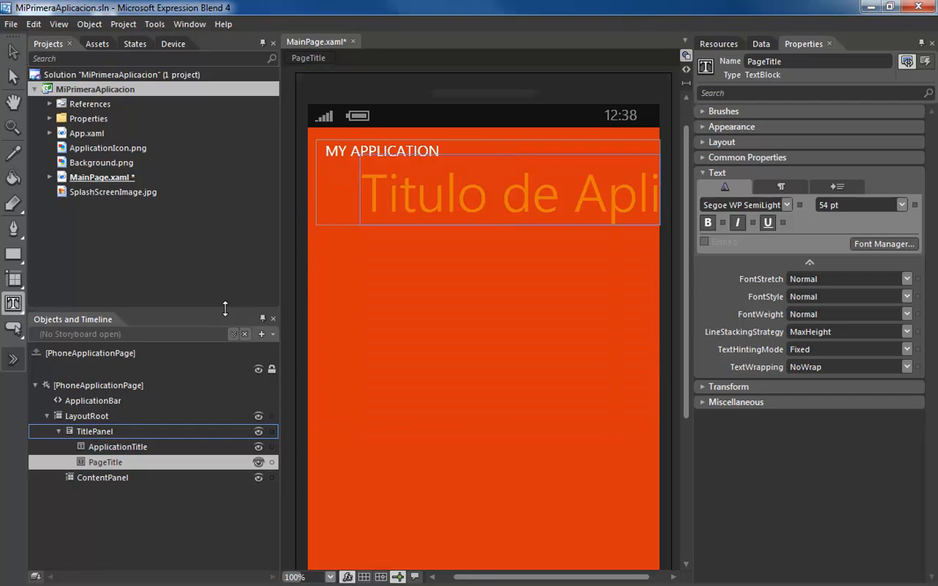
pyautogui.moveTo(339, 284)
pyautogui.mouseDown()
pyautogui.moveTo(355, 332)
pyautogui.moveTo(576, 337)
pyautogui.moveTo(595, 326)
pyautogui.mouseUp()
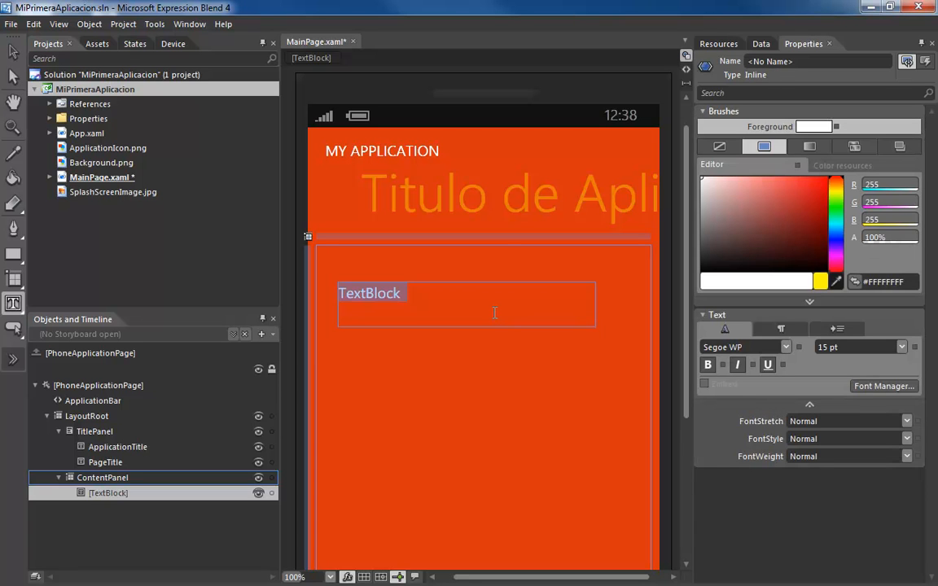
pyautogui.moveTo(494, 313); pyautogui.dragTo(336, 302)
pyautogui.press('BackSpace')
pyautogui.write('Bienvenidos a la segunda lección del curso de desarrollo de aplicaciones')
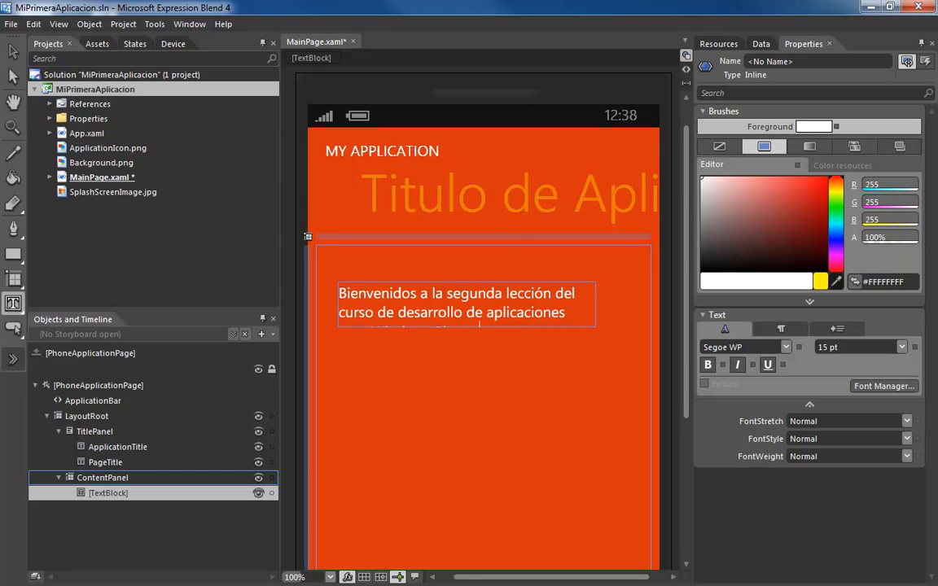
# - Enlarge the new text block to a height of about 103 and widen it to a right margin of about 68
pyautogui.click(15, 52)
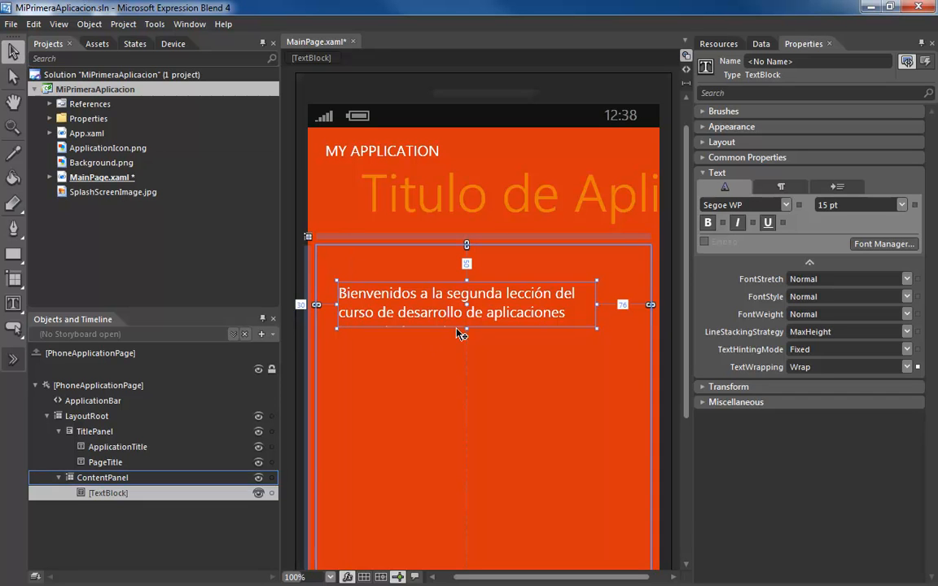
pyautogui.moveTo(470, 332); pyautogui.dragTo(467, 358)
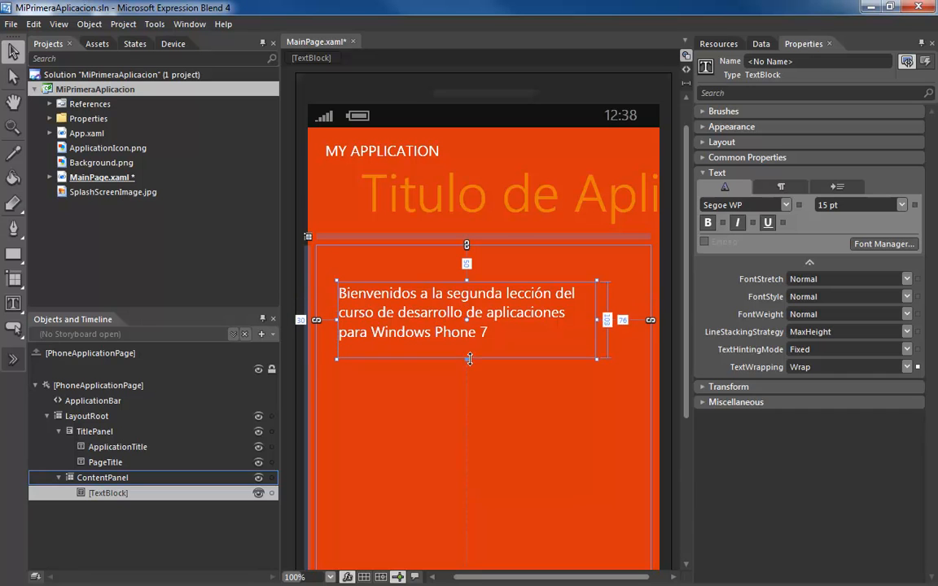
pyautogui.moveTo(595, 321)
pyautogui.mouseDown()
pyautogui.moveTo(466, 321)
pyautogui.moveTo(628, 322)
pyautogui.moveTo(554, 322)
pyautogui.moveTo(605, 332)
pyautogui.mouseUp()
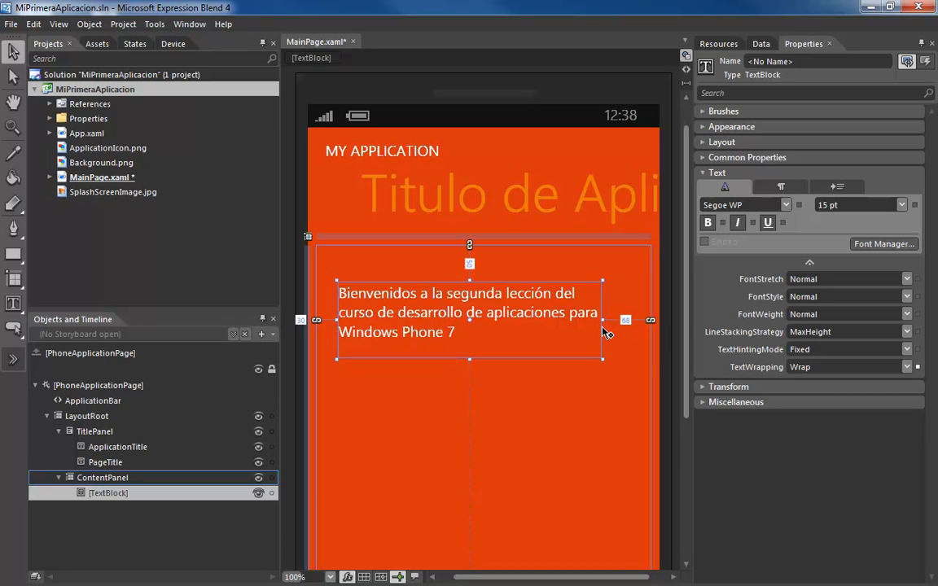
# - Switch the text block's TextWrapping to NoWrap and back to Wrap
pyautogui.click(816, 367)
pyautogui.click(808, 384)
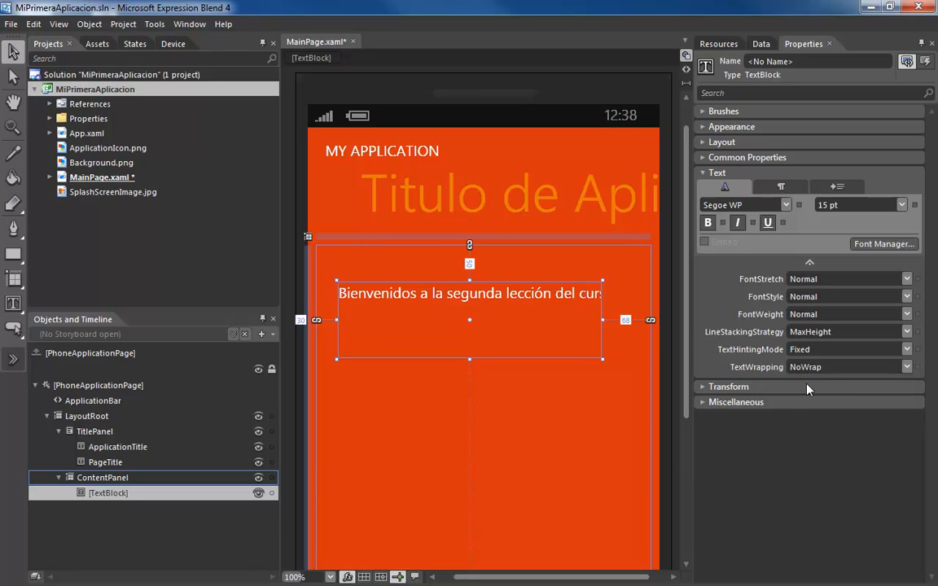
pyautogui.click(818, 367)
pyautogui.click(819, 396)
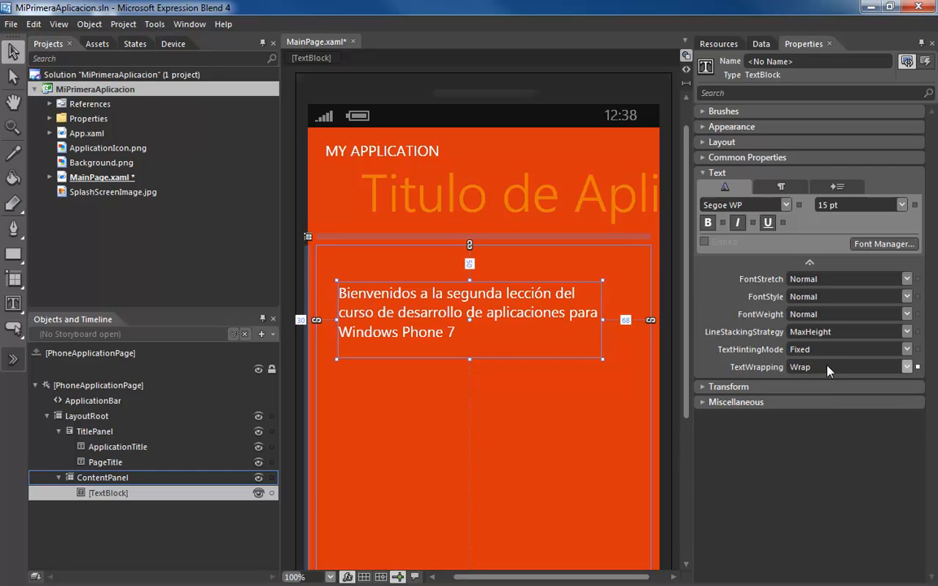
pyautogui.click(812, 369)
pyautogui.click(812, 369)
# - Collapse the text properties and rotate the text block to an angle of 180 in the RenderTransform properties
pyautogui.click(703, 173)
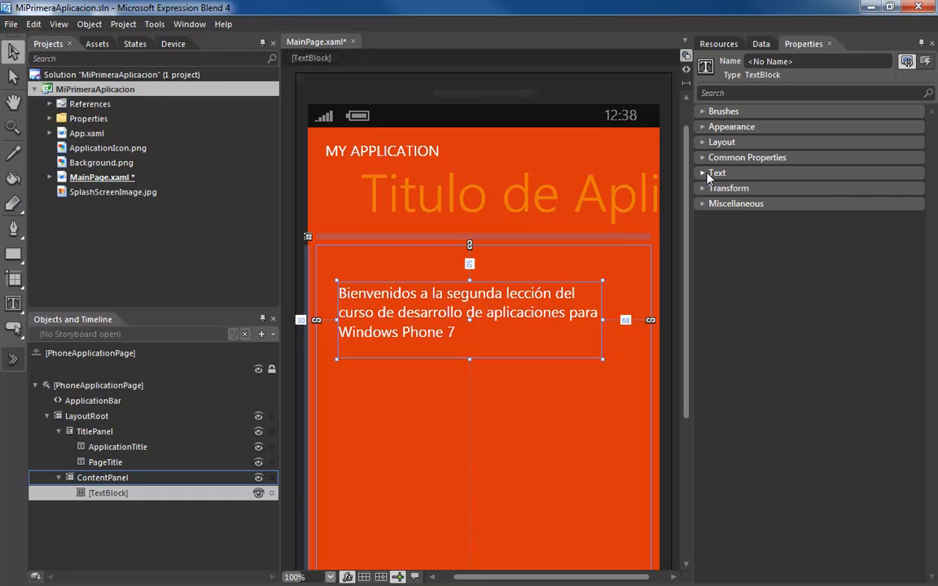
pyautogui.click(704, 189)
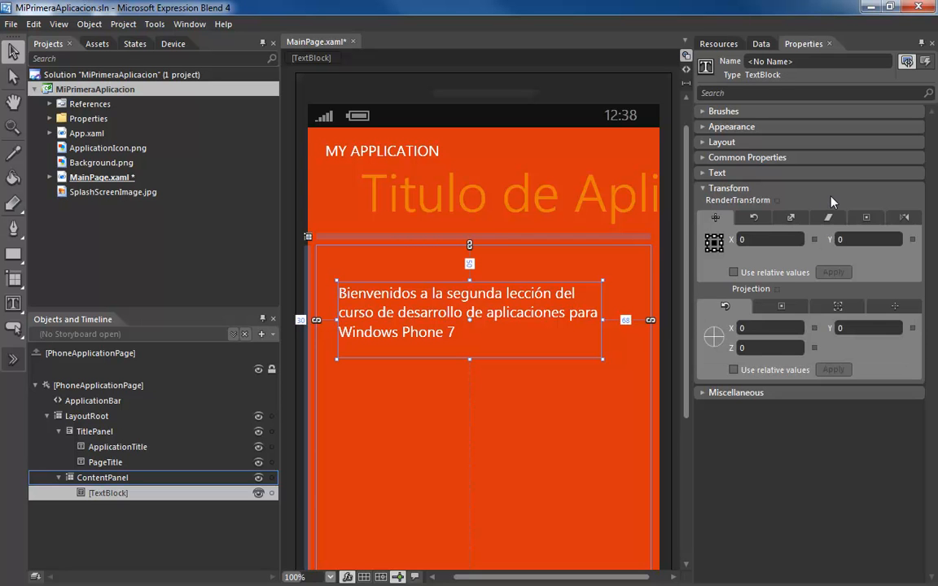
pyautogui.click(757, 220)
pyautogui.click(717, 218)
pyautogui.click(753, 218)
pyautogui.moveTo(776, 237); pyautogui.dragTo(818, 238)
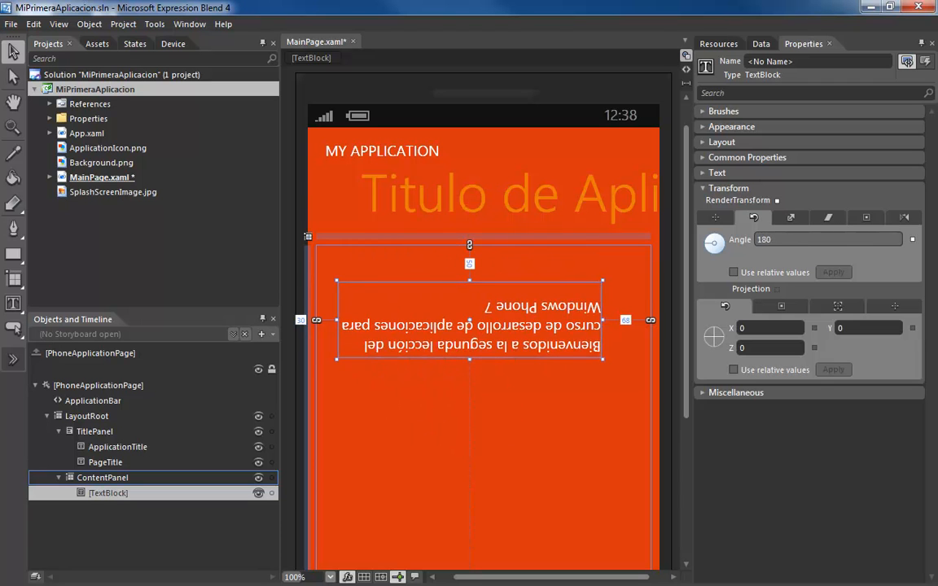
# - Set the text block's X scale to 0,5 and its X skew to 3
pyautogui.click(791, 218)
pyautogui.moveTo(789, 239); pyautogui.dragTo(761, 239)
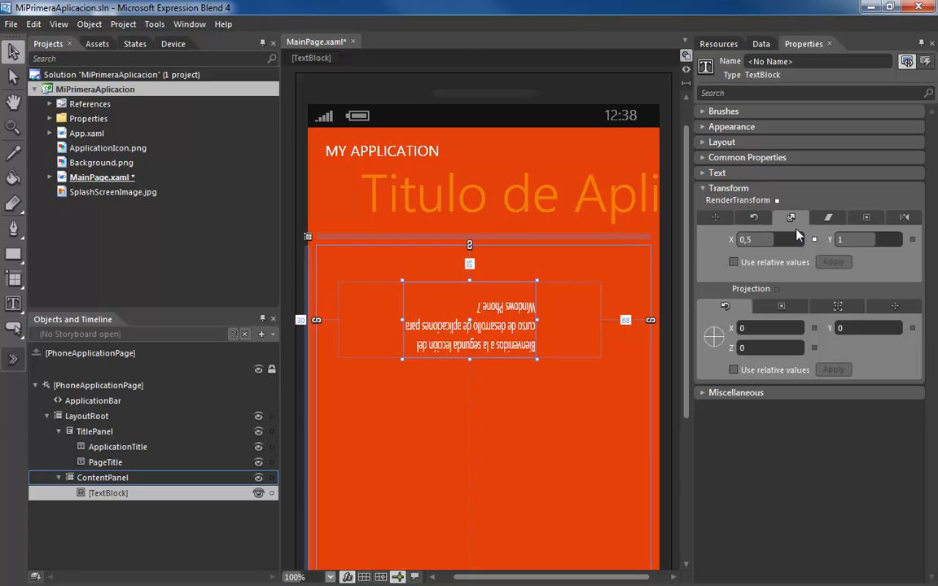
pyautogui.click(831, 217)
pyautogui.moveTo(788, 238)
pyautogui.mouseDown()
pyautogui.moveTo(720, 238)
pyautogui.moveTo(790, 237)
pyautogui.mouseUp()
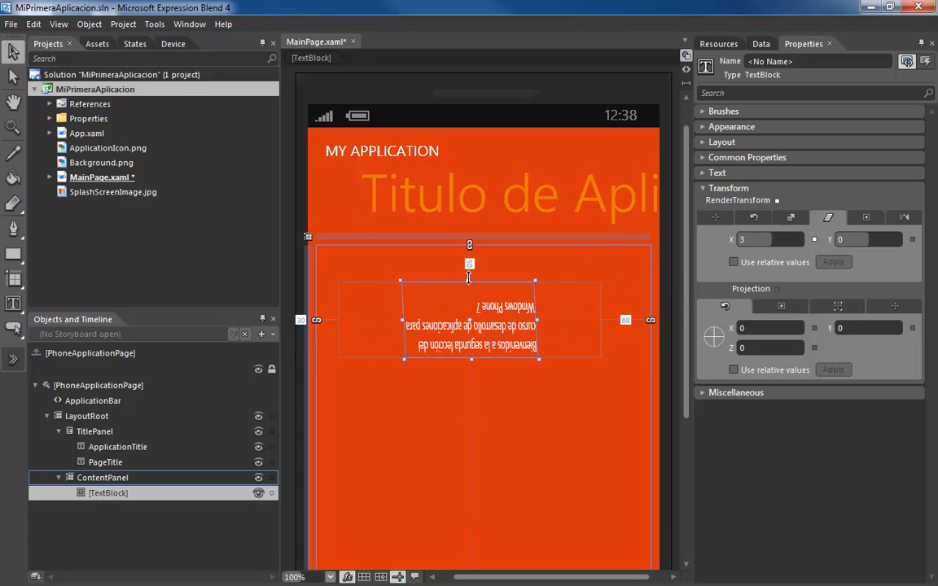
# - Skew the text block on the canvas to an X skew of about 7,3 and rotate it back upright
pyautogui.moveTo(461, 279)
pyautogui.mouseDown()
pyautogui.moveTo(381, 278)
pyautogui.moveTo(470, 279)
pyautogui.mouseUp()
pyautogui.moveTo(397, 362); pyautogui.dragTo(528, 283)
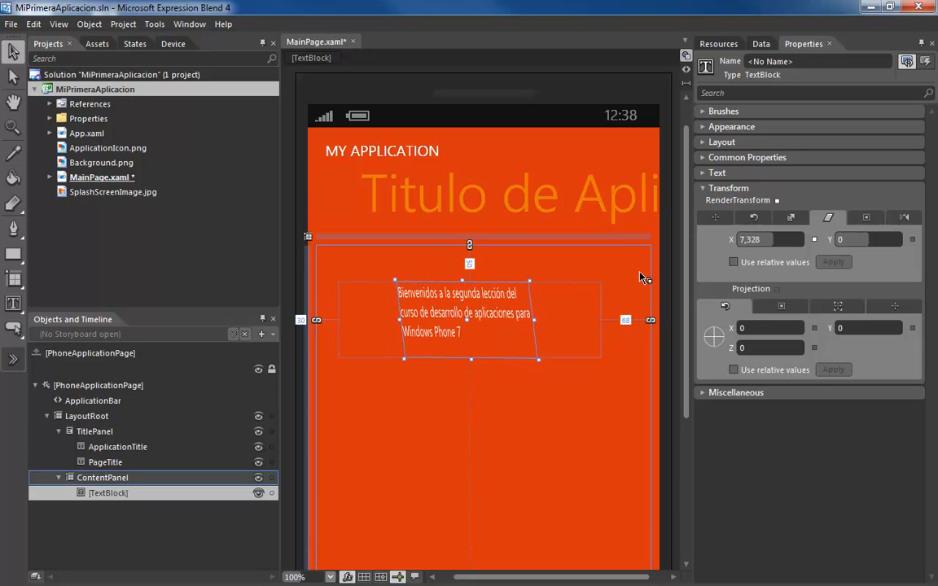
# - Flip the text block vertically with the RenderTransform flip option
pyautogui.click(905, 219)
pyautogui.click(761, 248)
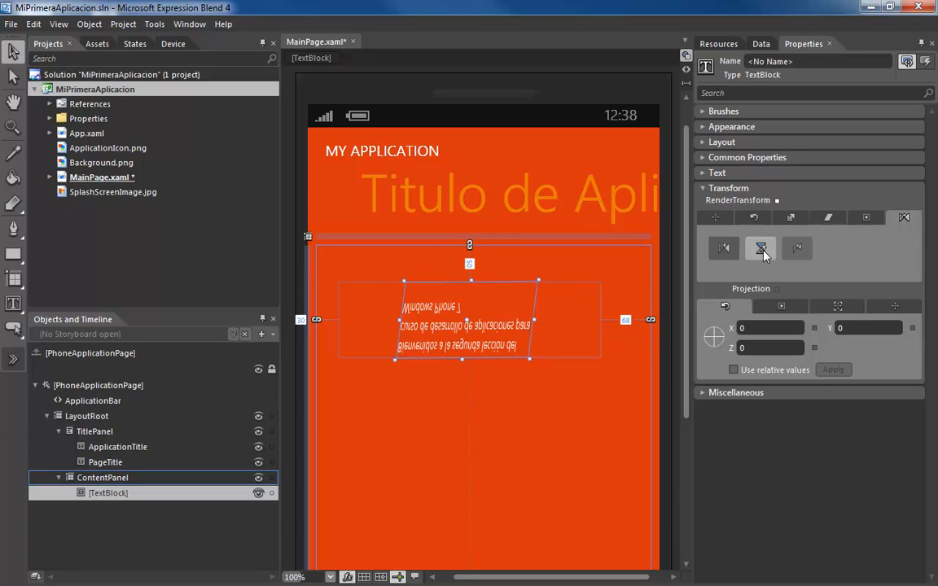
# - Flip the text block vertically once more and check the projection's center of rotation settings
pyautogui.click(760, 248)
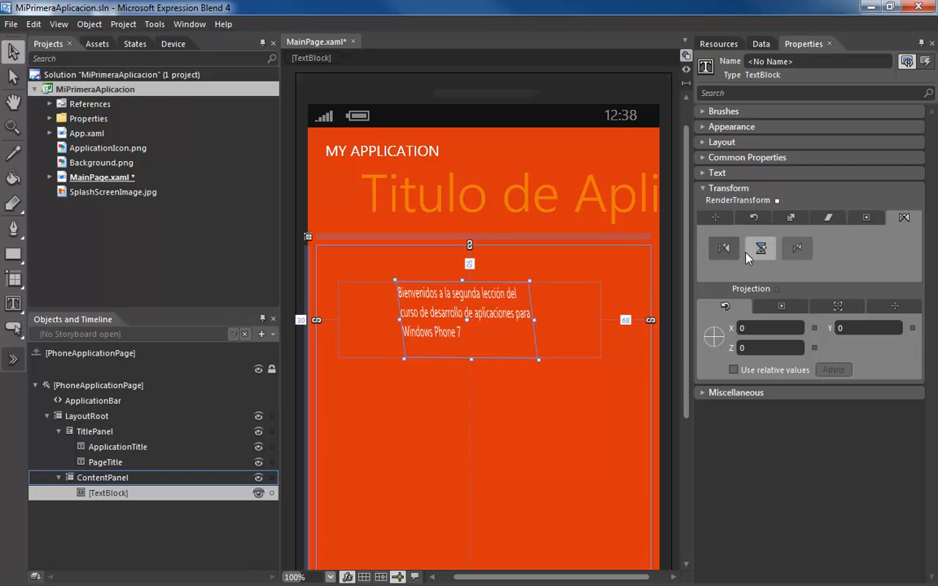
pyautogui.click(764, 310)
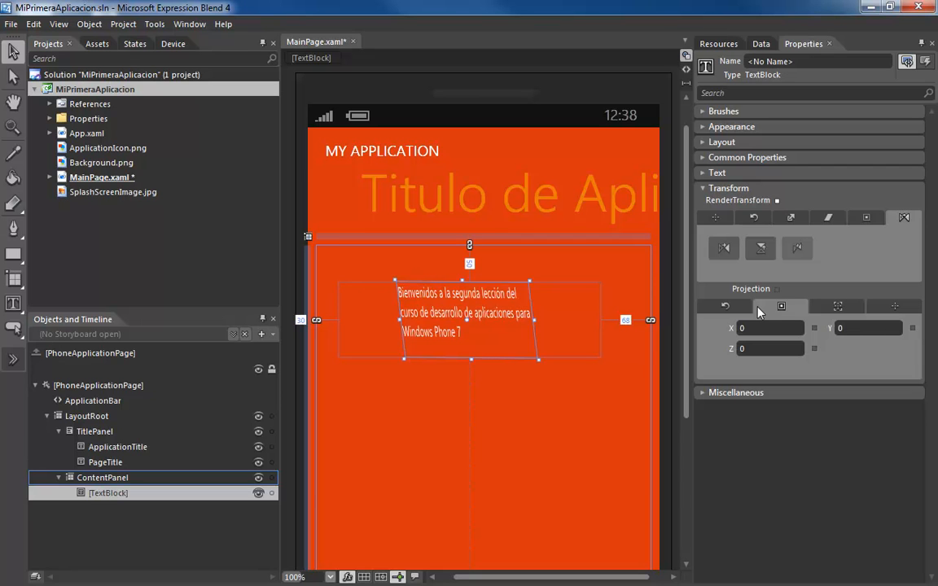
pyautogui.click(737, 308)
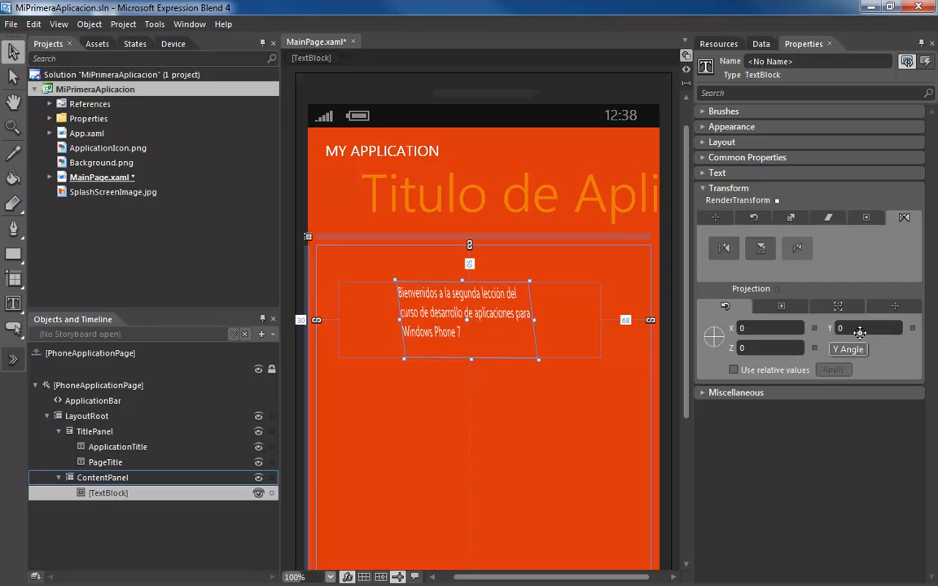
# - Try a projection rotation of X 708, Y 496 and Z 324 on the text block and reset the projection
pyautogui.moveTo(860, 332)
pyautogui.mouseDown()
pyautogui.moveTo(912, 332)
pyautogui.moveTo(834, 334)
pyautogui.moveTo(783, 348)
pyautogui.moveTo(851, 348)
pyautogui.moveTo(782, 322)
pyautogui.moveTo(843, 326)
pyautogui.mouseUp()
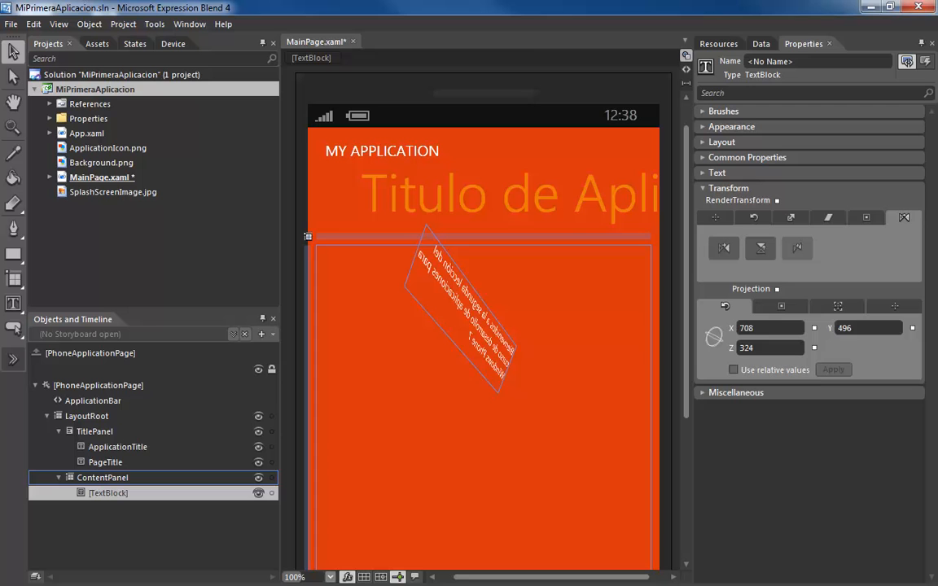
pyautogui.click(778, 290)
pyautogui.click(652, 319)
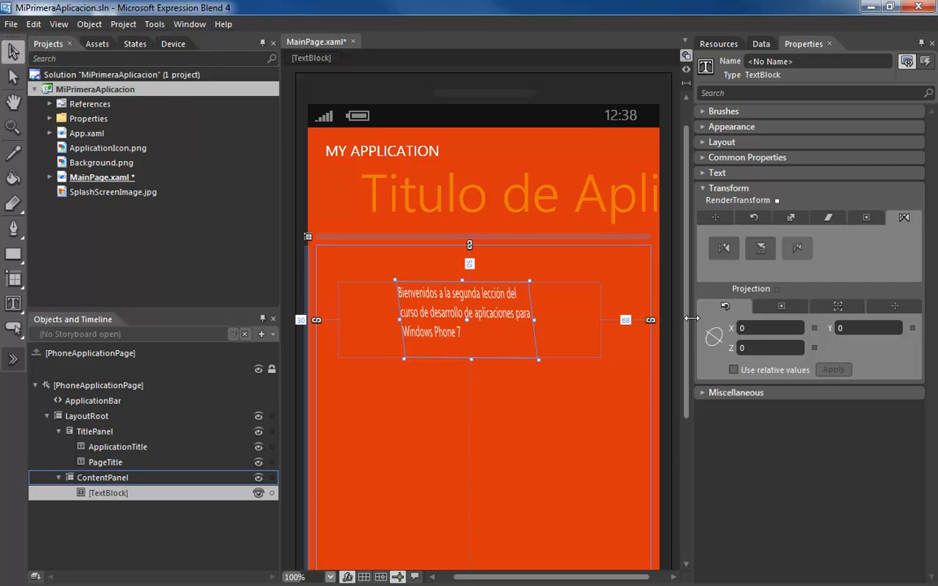
# - Collapse the transform properties and review the text block's miscellaneous properties
pyautogui.click(704, 190)
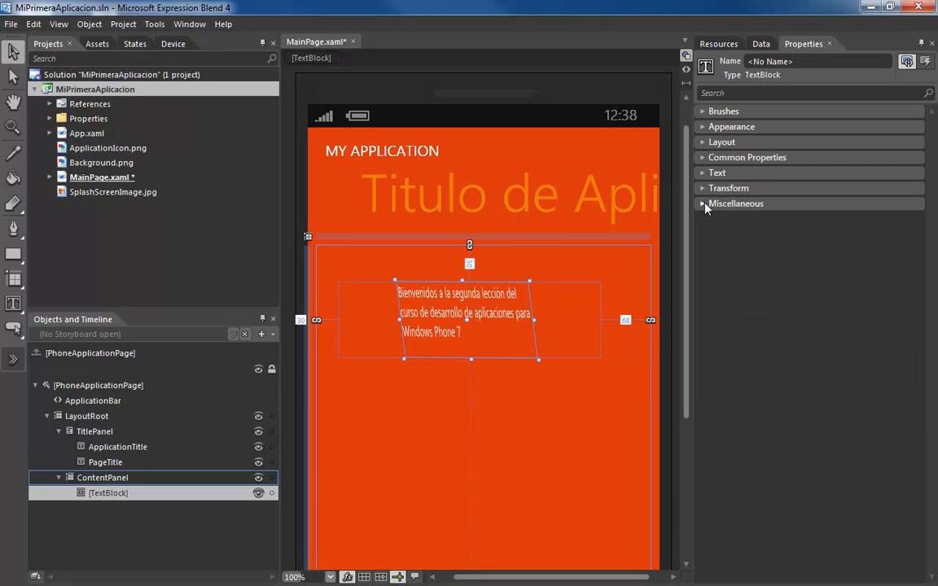
pyautogui.click(704, 205)
pyautogui.click(837, 324)
pyautogui.click(837, 325)
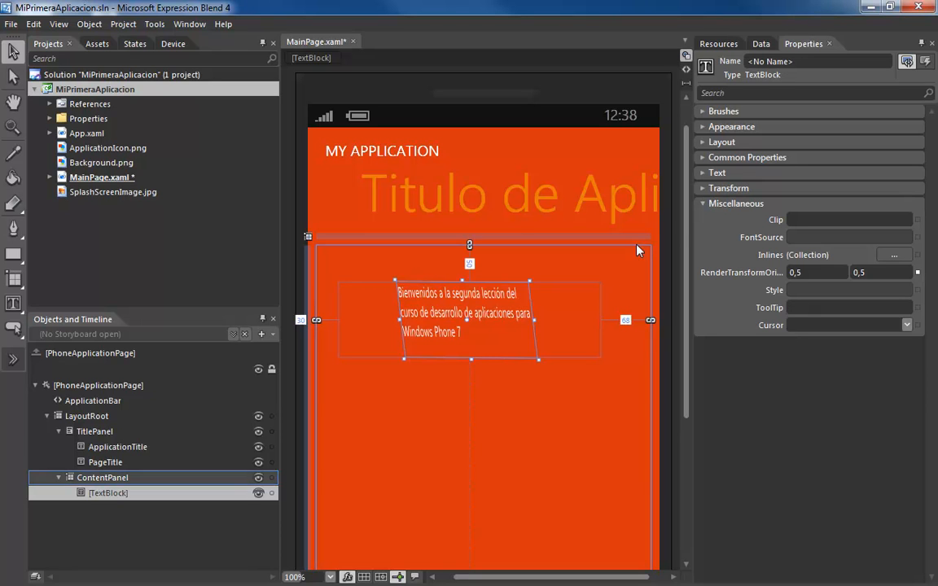
pyautogui.click(704, 205)
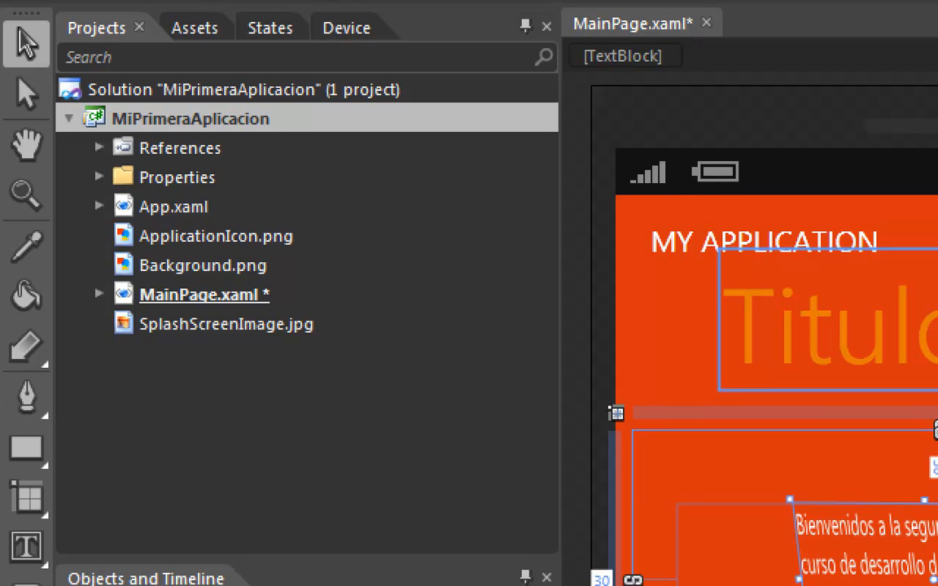
# - Browse the complete list of all available controls in the project's assets
pyautogui.moveTo(104, 42); pyautogui.dragTo(99, 106)
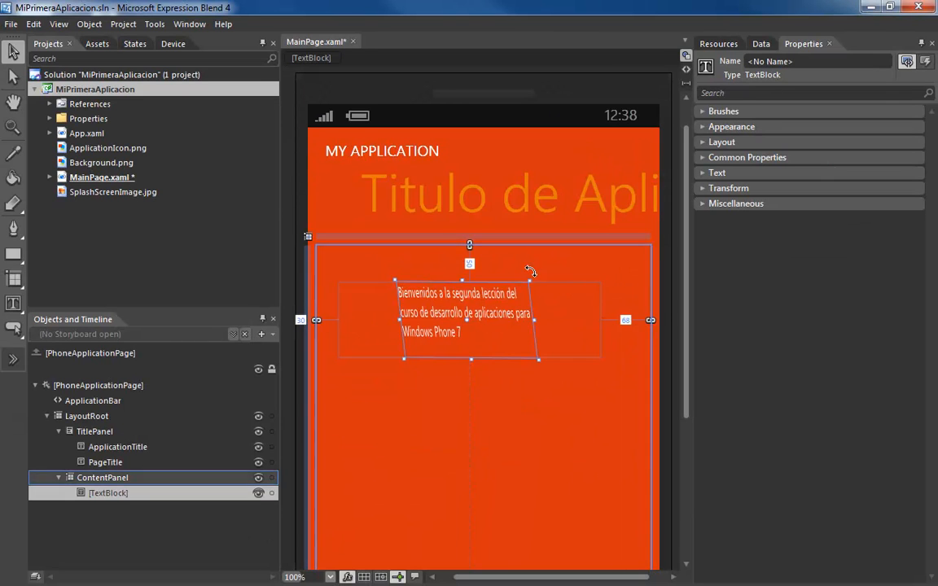
pyautogui.scroll(-1, 533, 277)
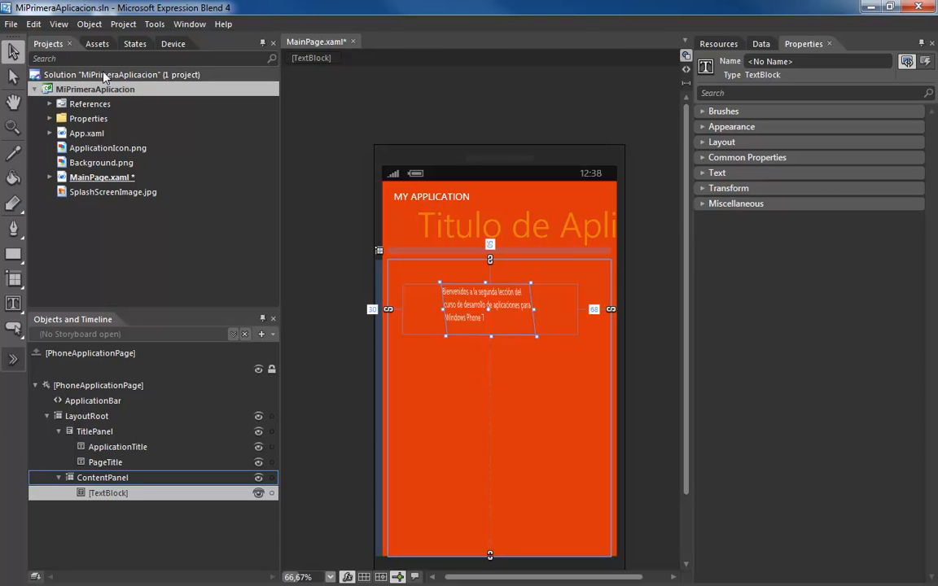
pyautogui.click(97, 44)
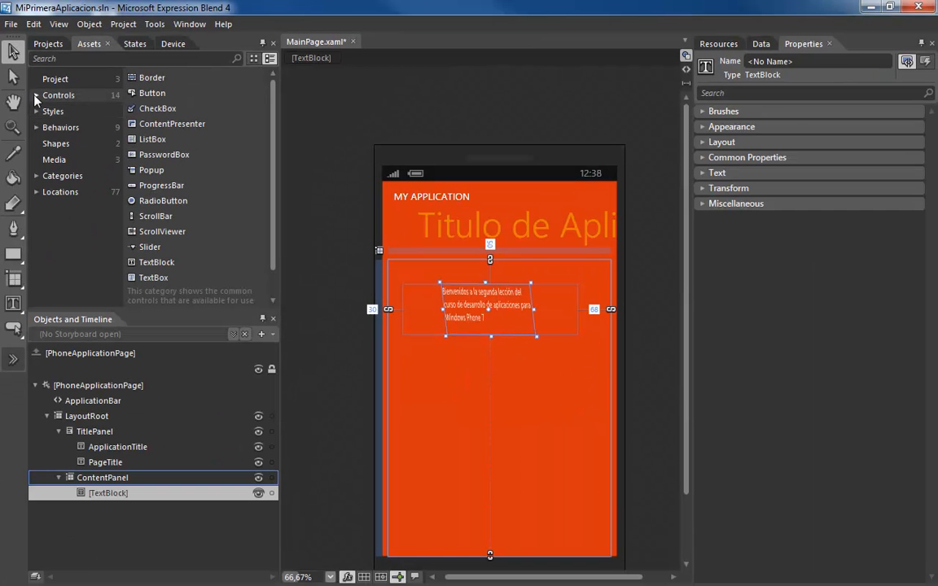
pyautogui.click(71, 138)
pyautogui.click(54, 107)
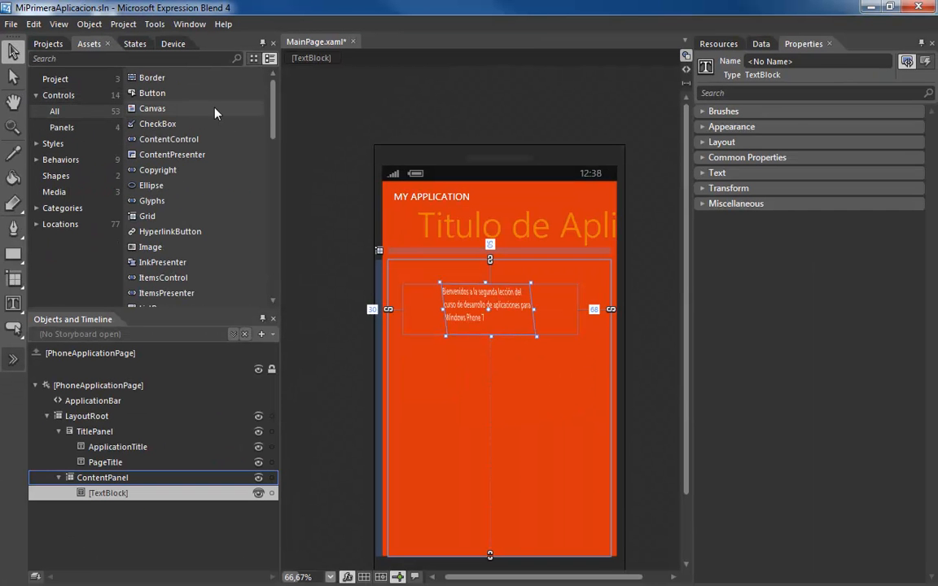
pyautogui.moveTo(272, 110); pyautogui.dragTo(280, 269)
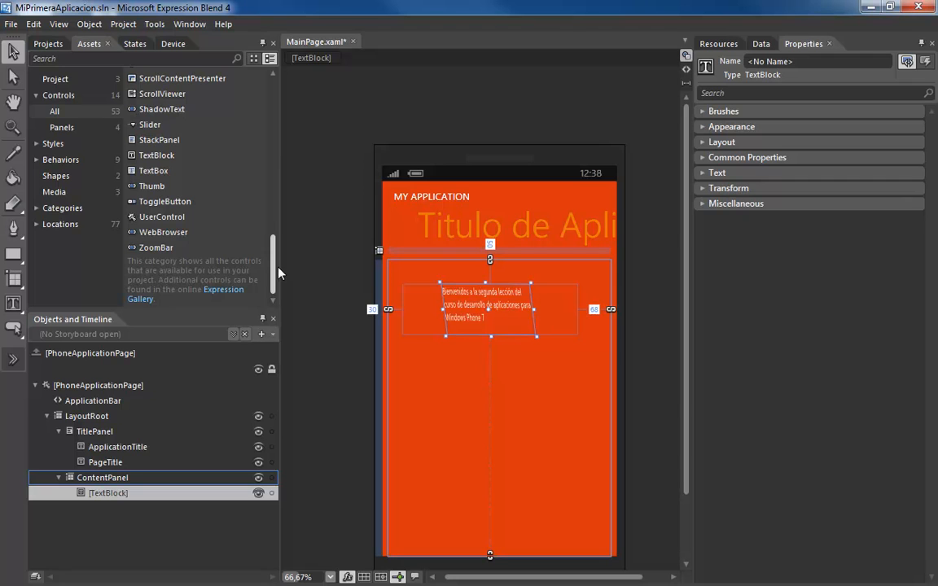
# - Examine the system text styles among the assets, especially PhoneTextSubtleStyle and the three title styles
pyautogui.click(84, 150)
pyautogui.click(36, 145)
pyautogui.click(72, 160)
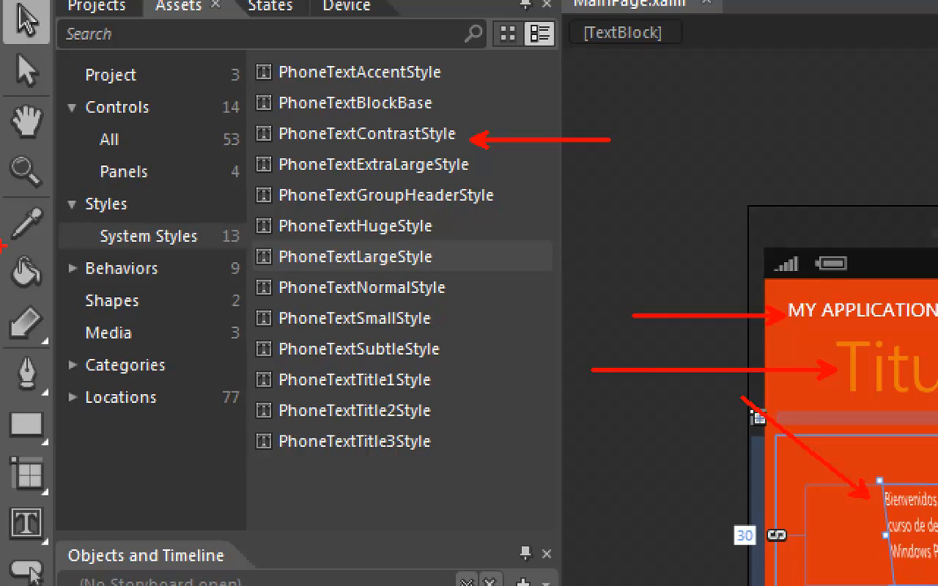
pyautogui.moveTo(440, 376); pyautogui.dragTo(512, 353)
pyautogui.moveTo(448, 402); pyautogui.dragTo(500, 393)
pyautogui.moveTo(448, 441); pyautogui.dragTo(550, 421)
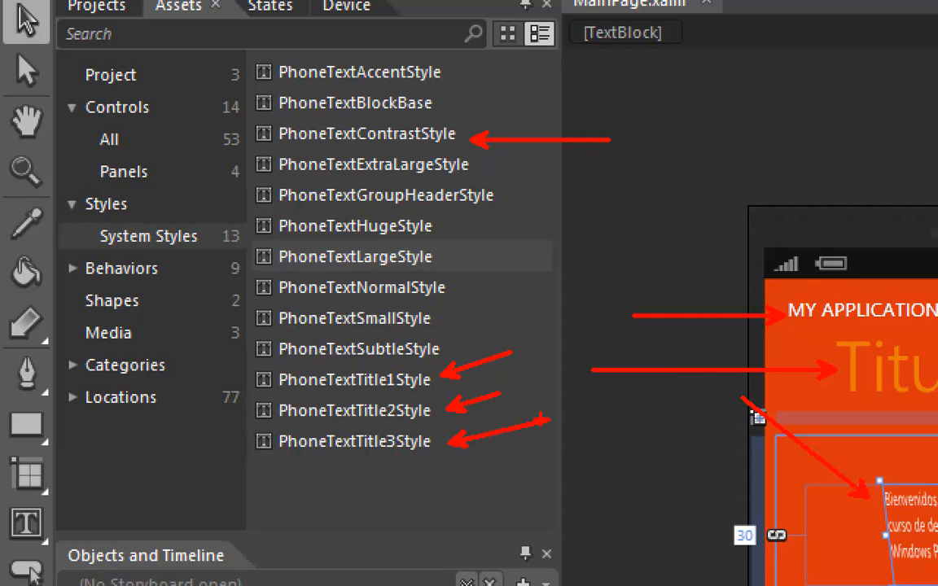
pyautogui.moveTo(452, 346); pyautogui.dragTo(574, 307)
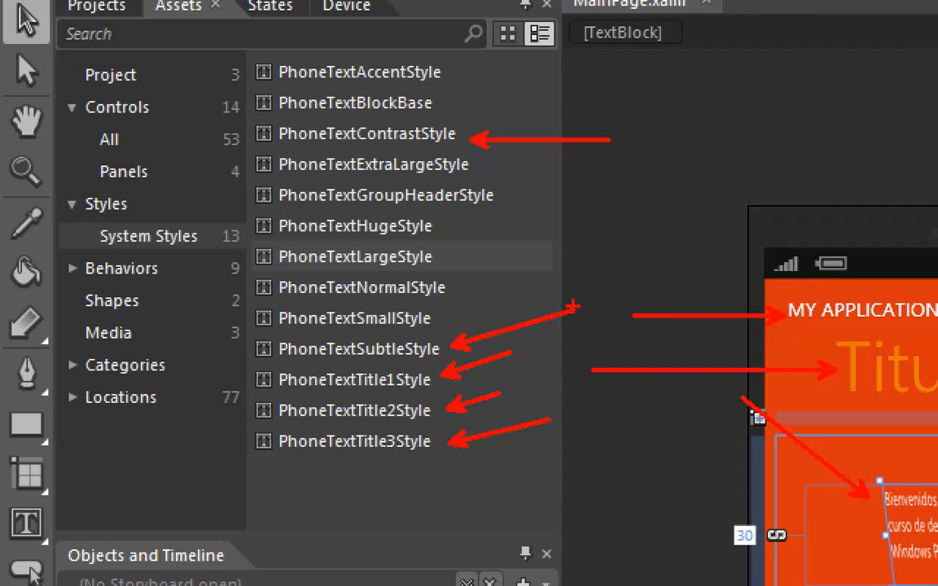
pyautogui.press('Escape')
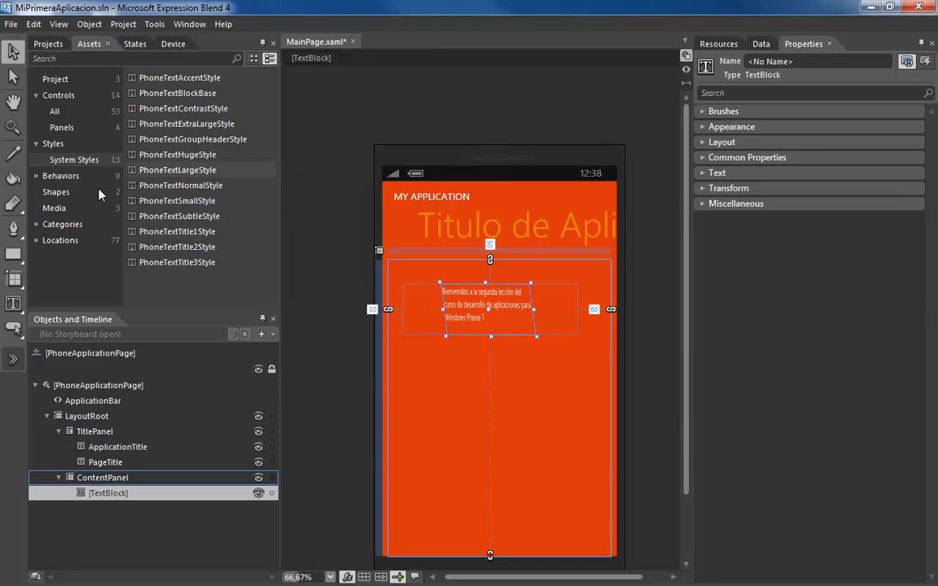
# - Expand the asset locations and examine the controls in Microsoft.Phone.Controls.Maps.dll, widening the lists to read their names
pyautogui.click(36, 241)
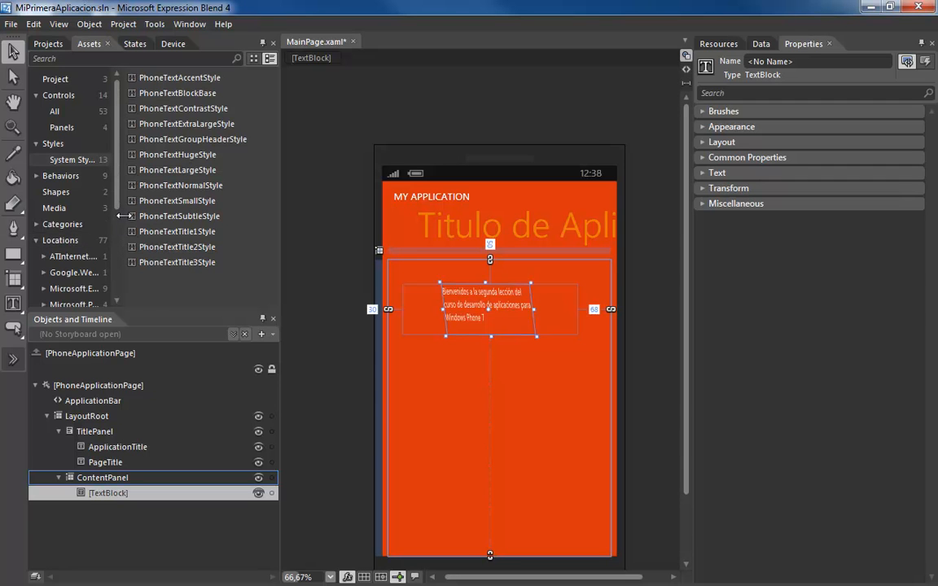
pyautogui.moveTo(120, 220); pyautogui.dragTo(216, 298)
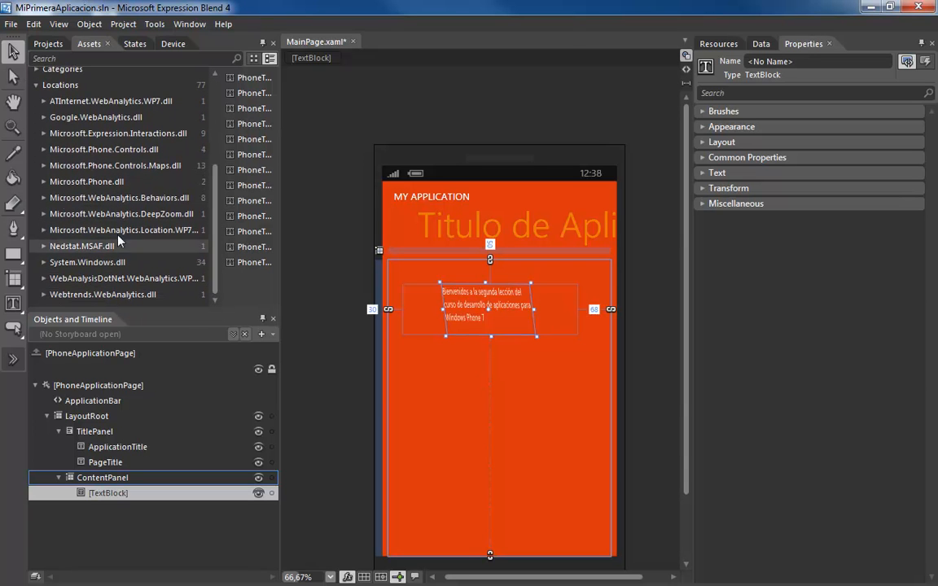
pyautogui.click(44, 167)
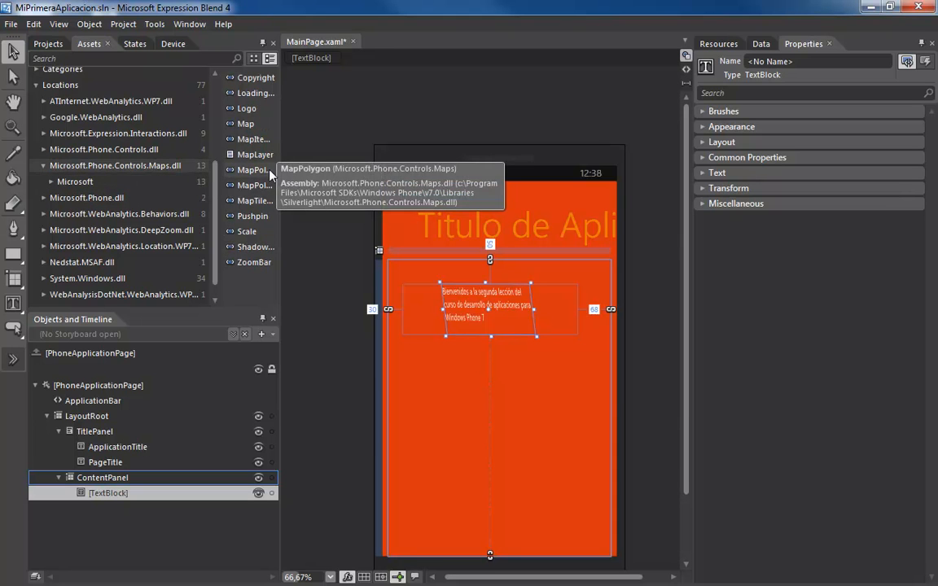
pyautogui.moveTo(281, 163); pyautogui.dragTo(366, 168)
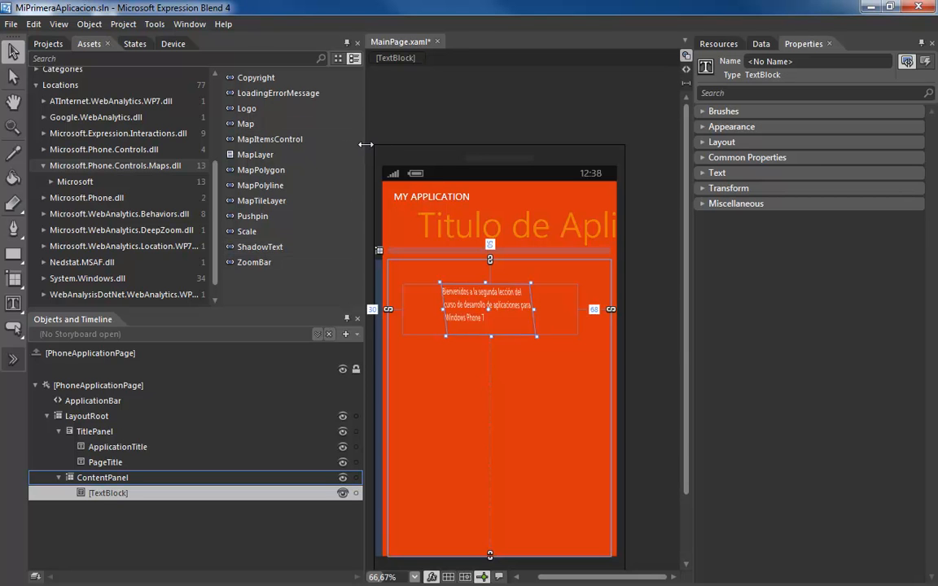
pyautogui.moveTo(290, 160); pyautogui.dragTo(174, 159)
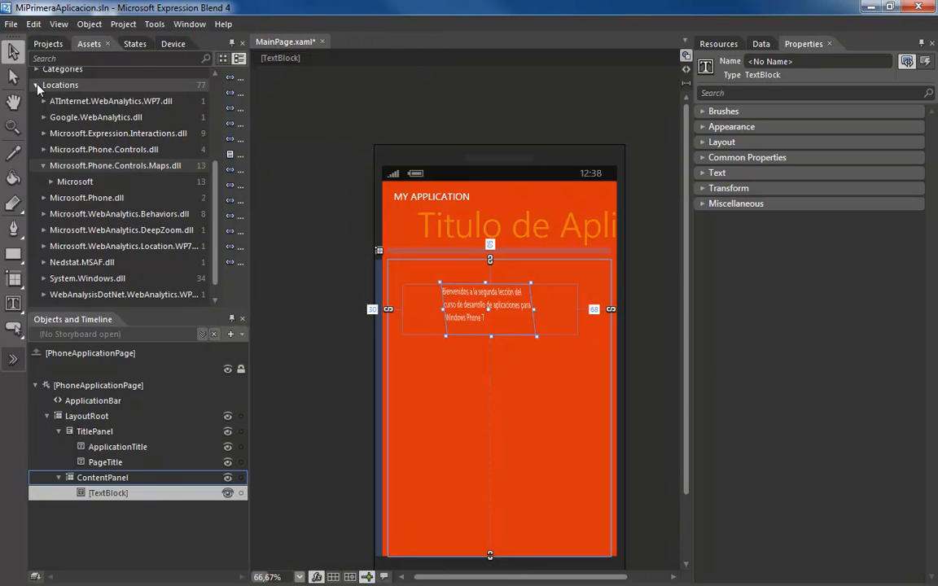
# - Collapse the Locations, Controls and Styles asset categories and narrow the category column
pyautogui.click(37, 85)
pyautogui.click(36, 95)
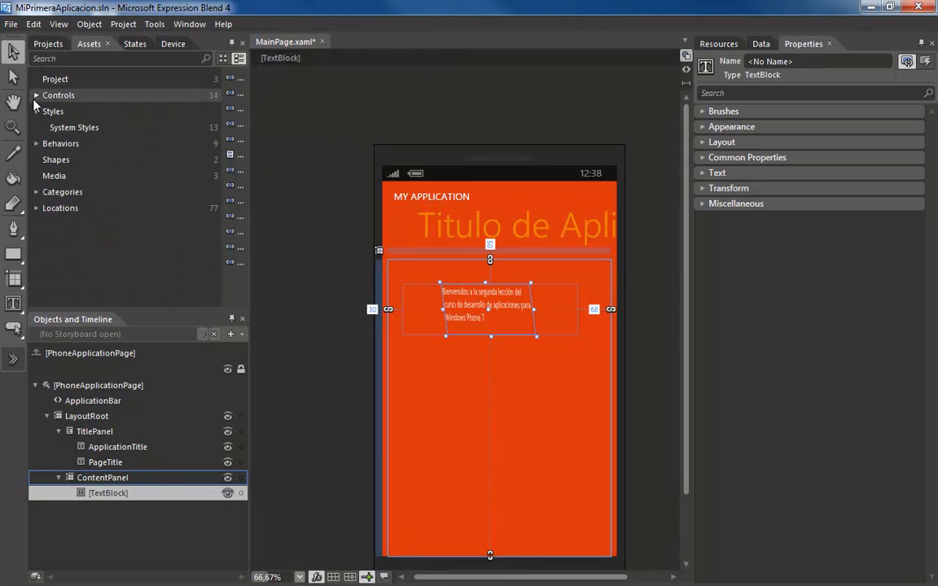
pyautogui.click(36, 112)
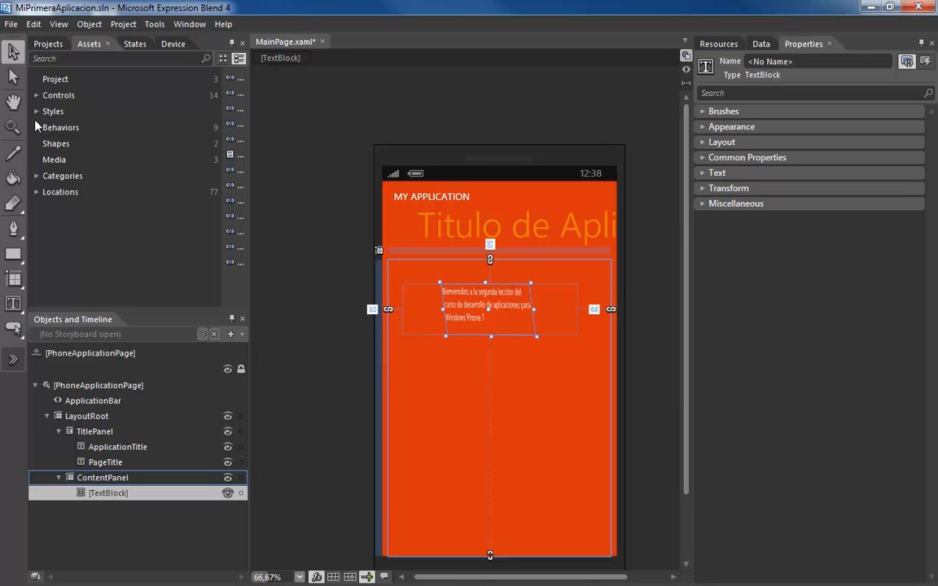
pyautogui.moveTo(223, 138); pyautogui.dragTo(129, 175)
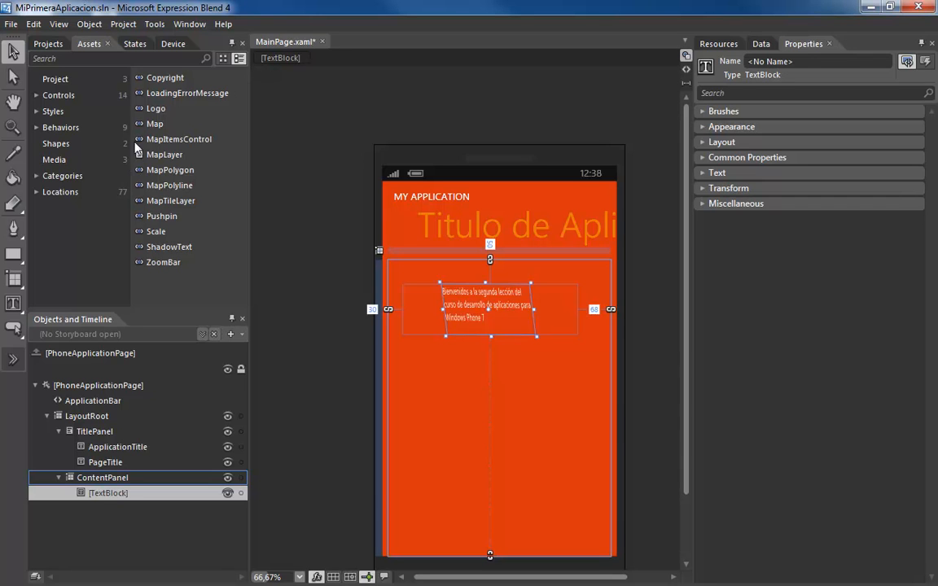
# - View the page's visual states and the device preview settings with the whole phone in sight
pyautogui.click(136, 45)
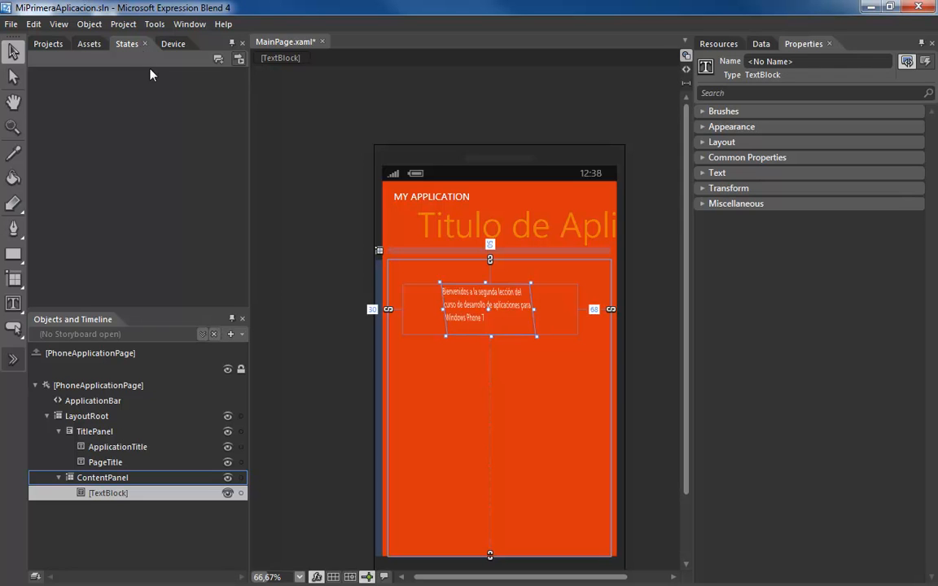
pyautogui.click(172, 47)
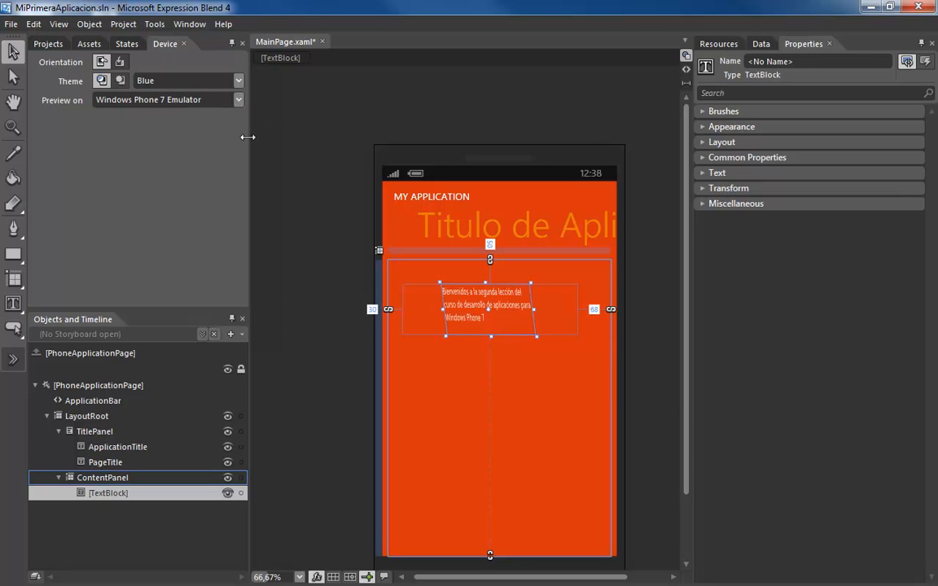
pyautogui.scroll(1, 285, 213)
pyautogui.scroll(-1, 285, 213)
pyautogui.moveTo(557, 579); pyautogui.dragTo(567, 580)
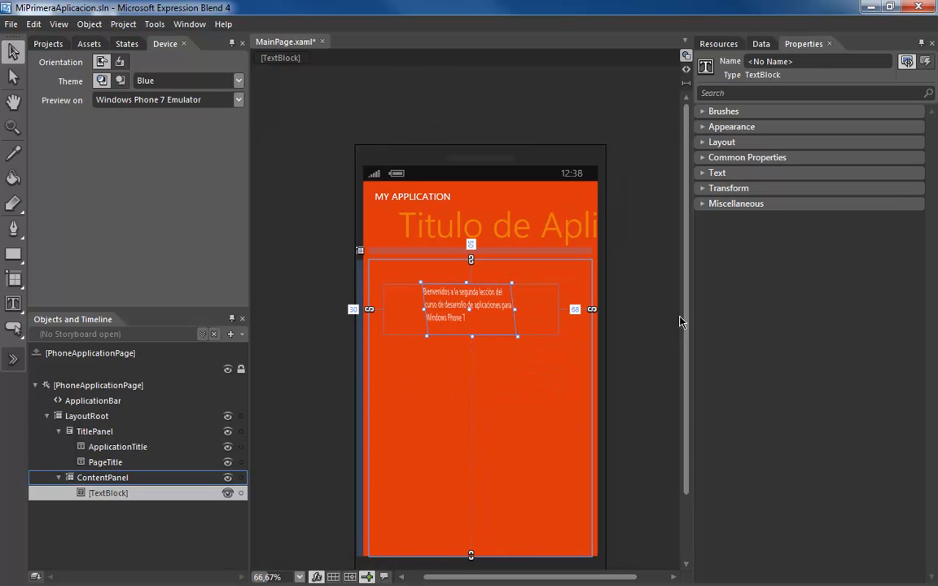
pyautogui.scroll(-1, 689, 304)
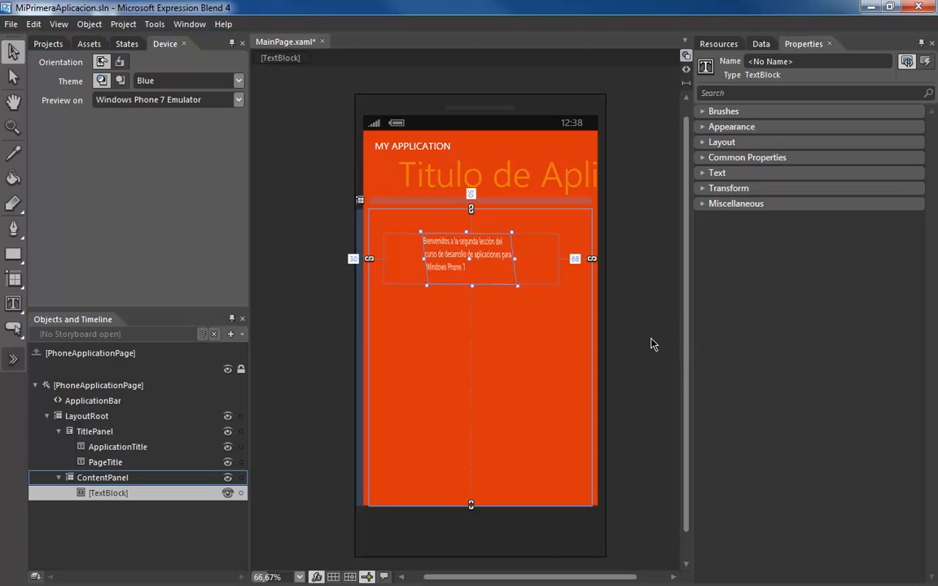
pyautogui.scroll(1, 472, 311)
pyautogui.scroll(-2, 474, 312)
pyautogui.scroll(1, 471, 310)
# - Compare the page in the light and dark device themes, ending on the light theme
pyautogui.click(121, 82)
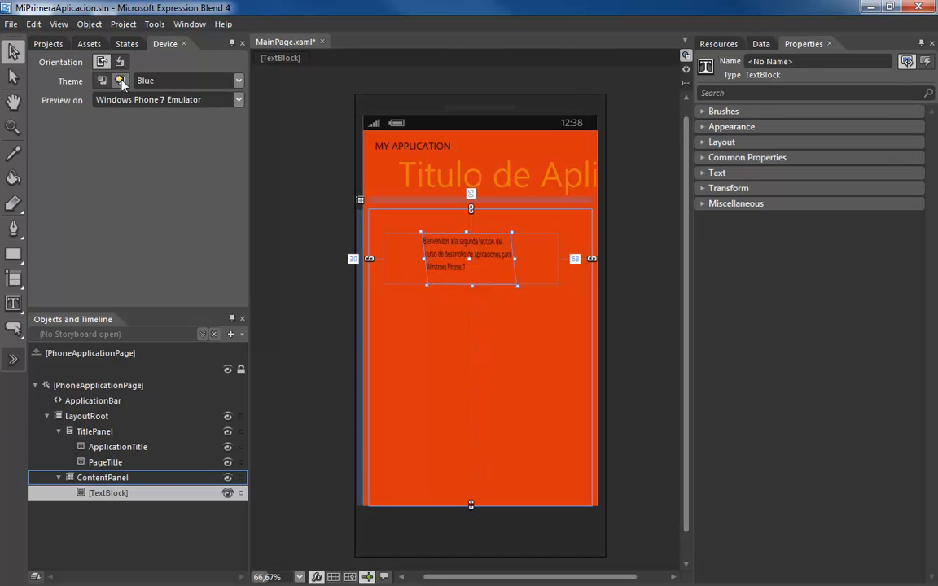
pyautogui.click(103, 82)
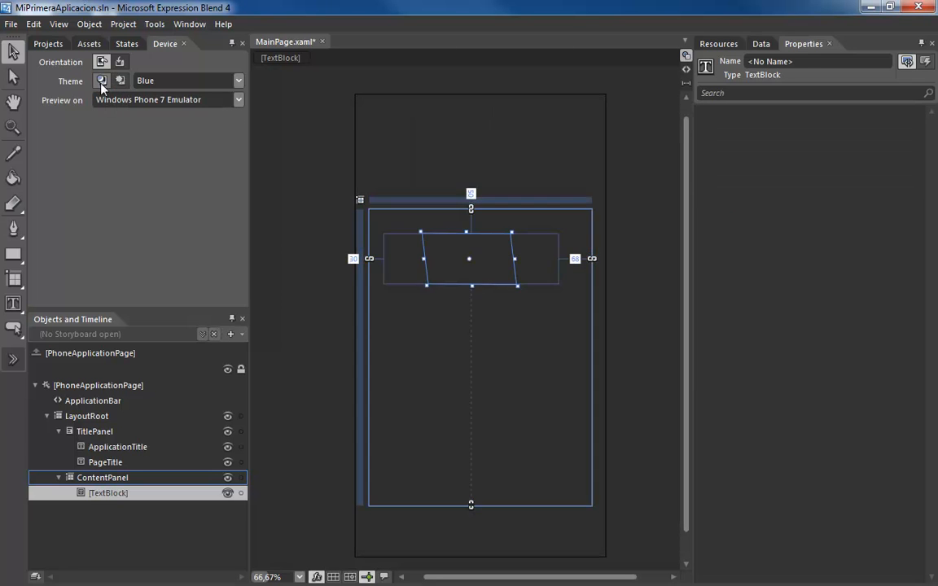
pyautogui.click(120, 81)
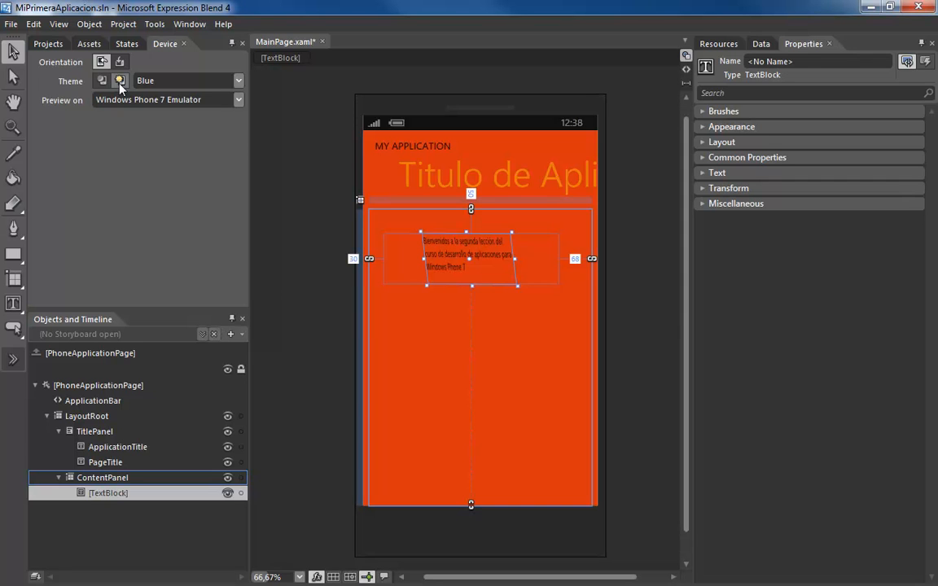
# - Set the device preview's accent color to Red and switch to the dark theme
pyautogui.click(171, 81)
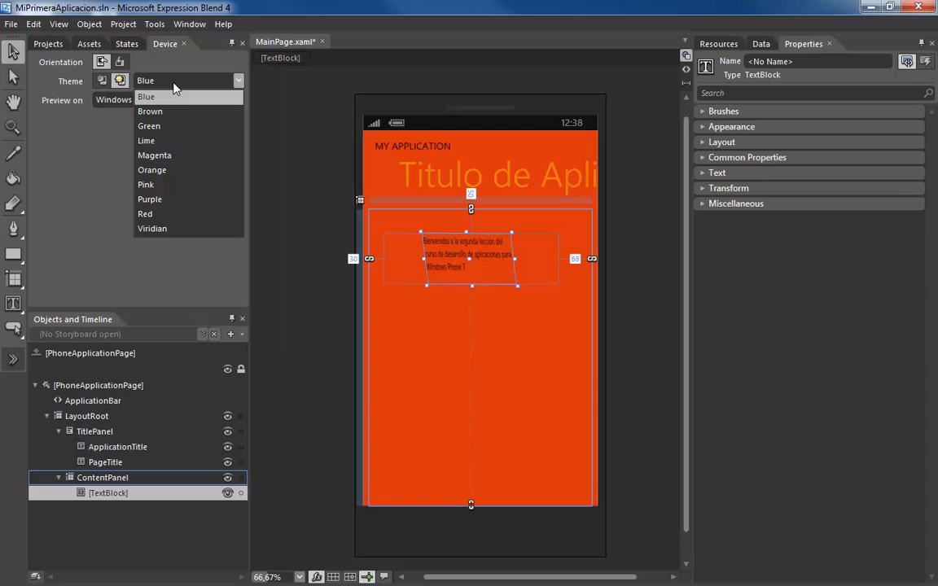
pyautogui.click(174, 215)
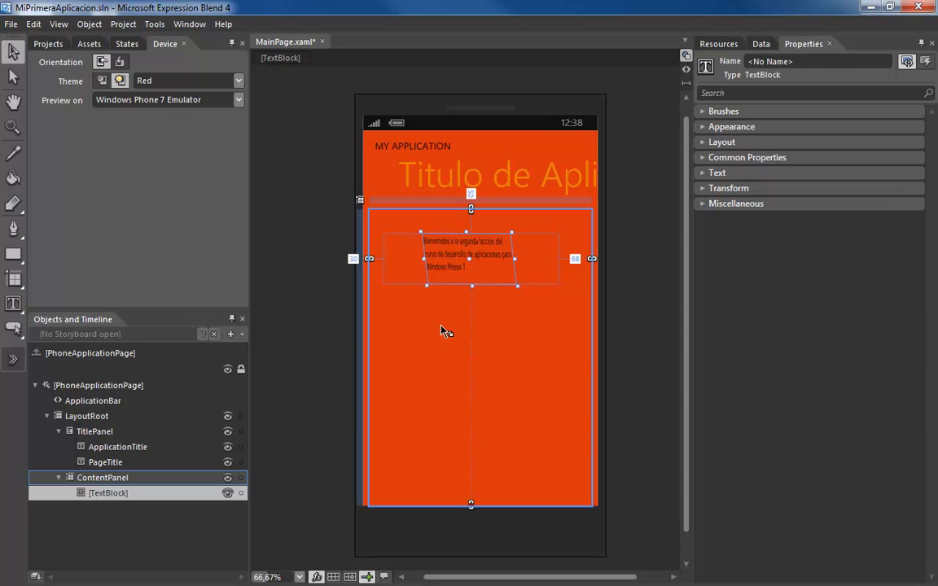
pyautogui.click(100, 81)
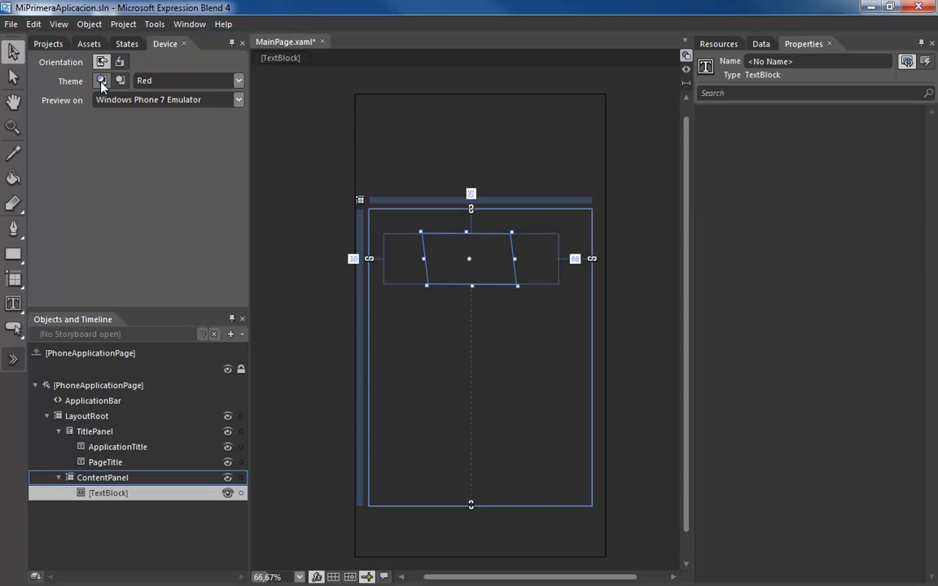
# - Set the device preview's accent color to Magenta
pyautogui.click(187, 81)
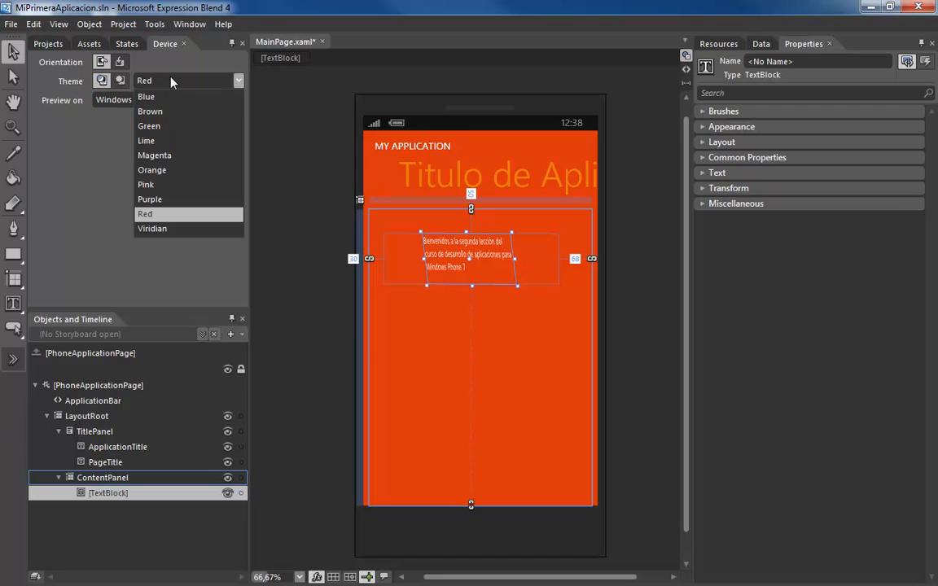
pyautogui.click(169, 155)
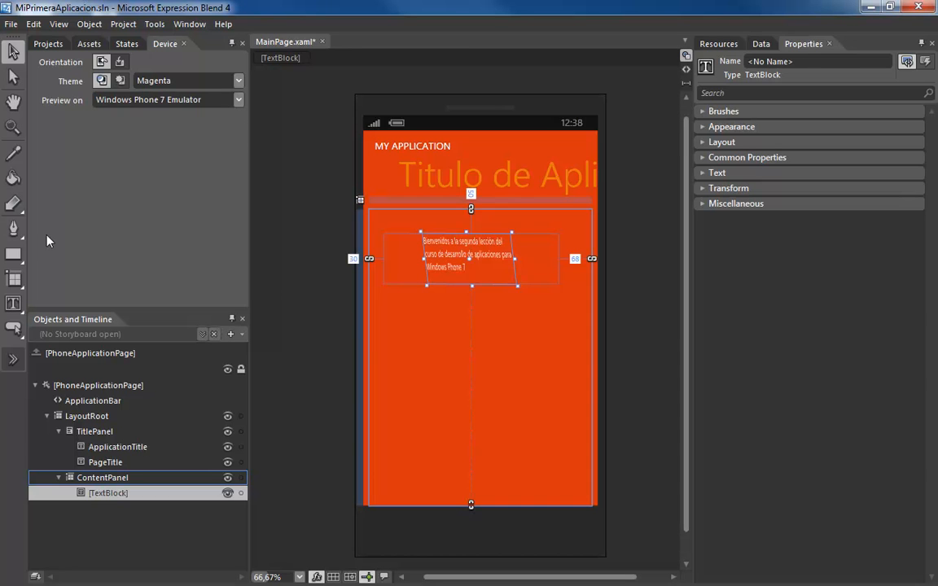
# - Add a text block below the welcome text reading "Texto que cambia su color con respecto al color de acento que tengamos en el sistema"
pyautogui.click(13, 304)
pyautogui.moveTo(396, 314); pyautogui.dragTo(530, 357)
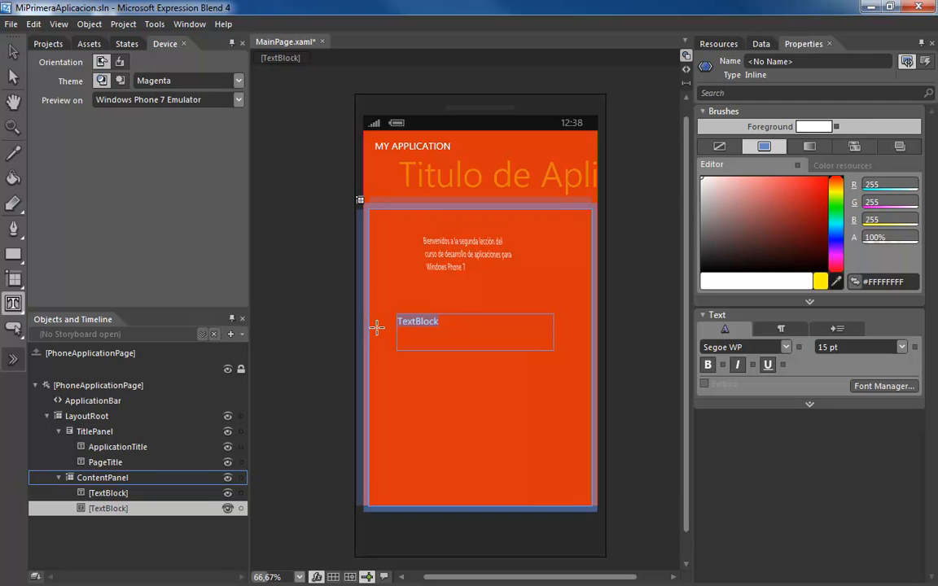
pyautogui.write('Texto que v')
pyautogui.press('BackSpace')
pyautogui.write('cambia su color con respecto al color de acenta')
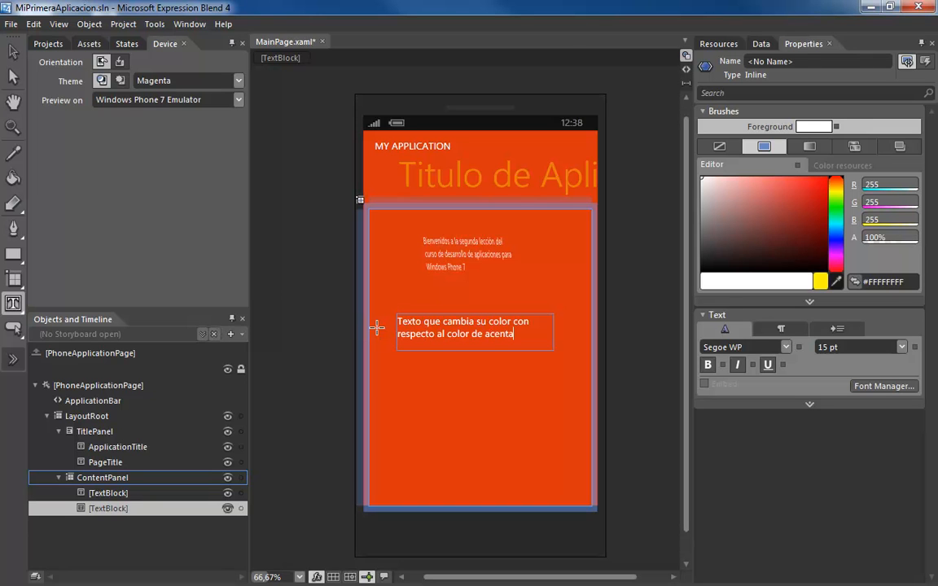
pyautogui.press('BackSpace')
pyautogui.write('o que tengamos en el sist')
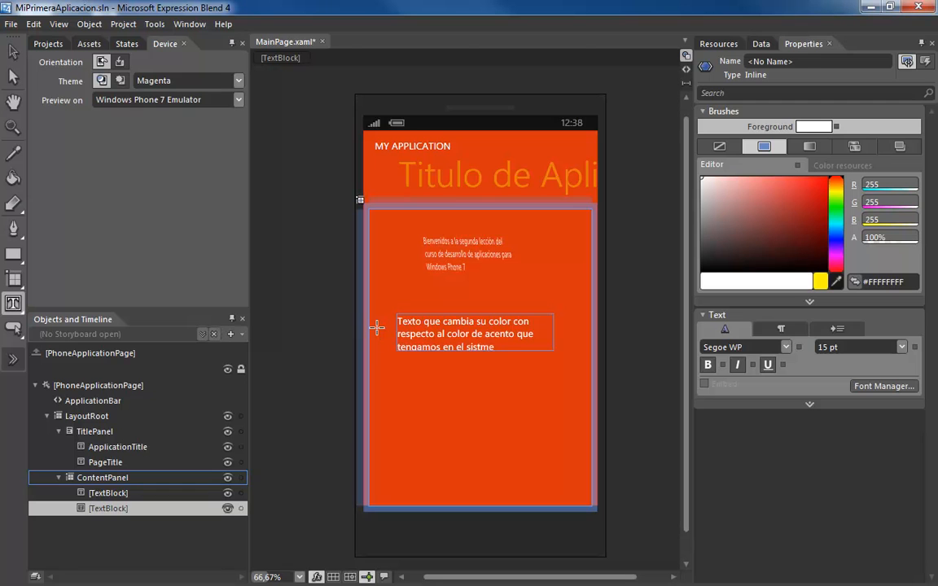
pyautogui.write('ema')
pyautogui.click(13, 54)
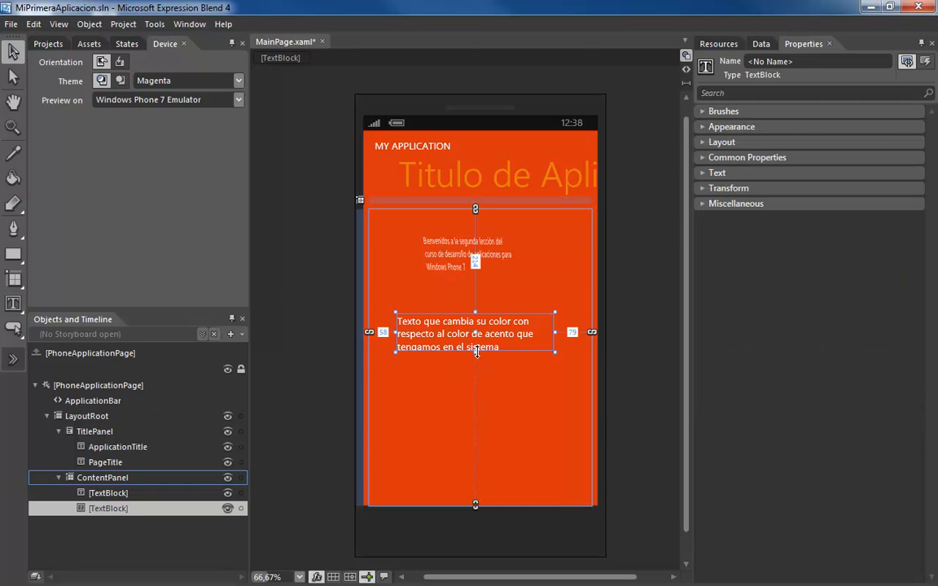
# - Make the new text block taller and set its foreground to the PhoneAccentColor system color resource
pyautogui.moveTo(475, 351); pyautogui.dragTo(477, 369)
pyautogui.click(707, 111)
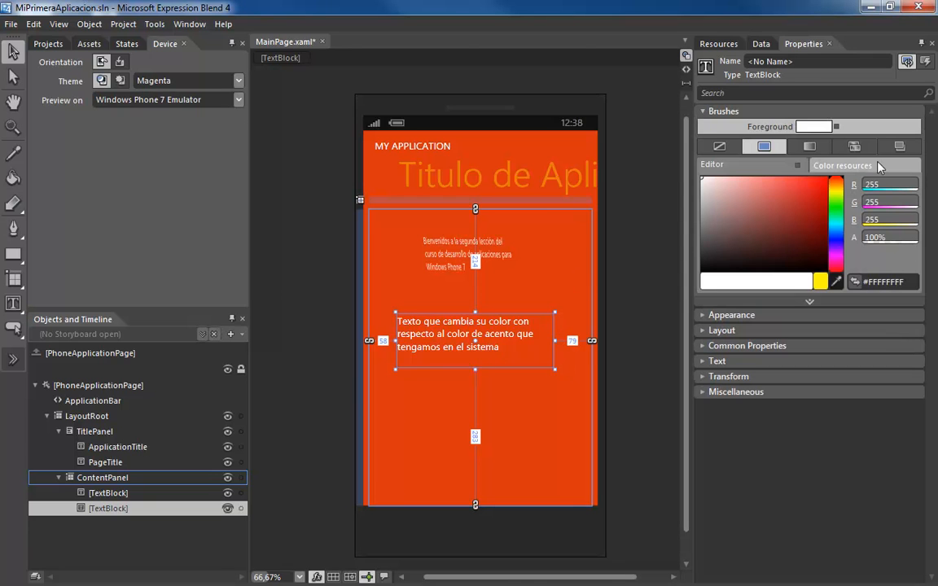
pyautogui.click(835, 168)
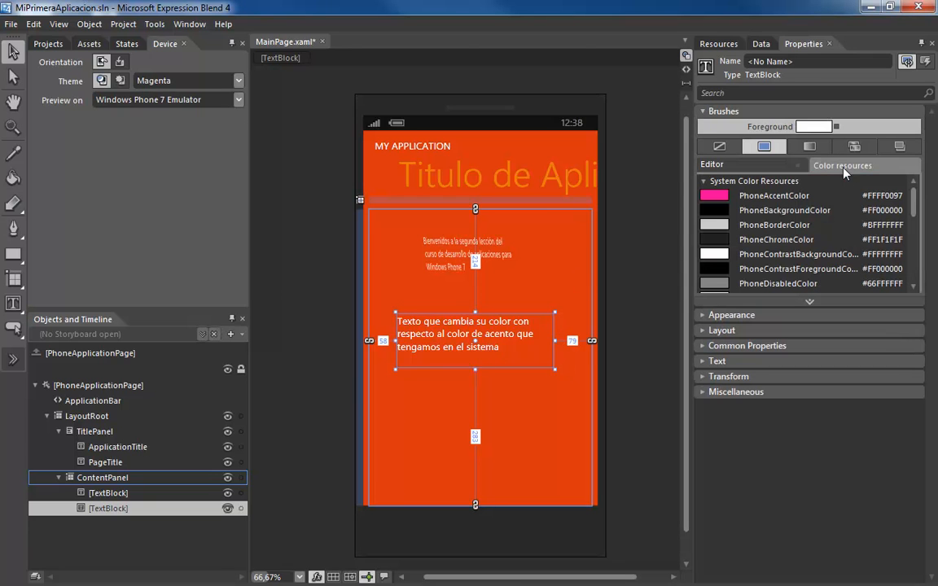
pyautogui.click(783, 198)
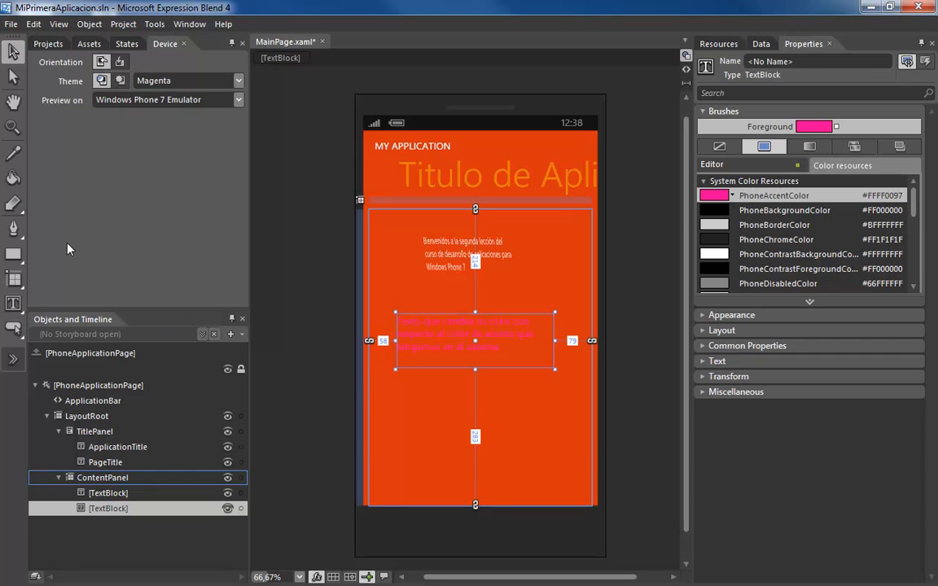
# - Preview the new text block with the Lime and Brown accent colors, ending on Blue
pyautogui.click(214, 81)
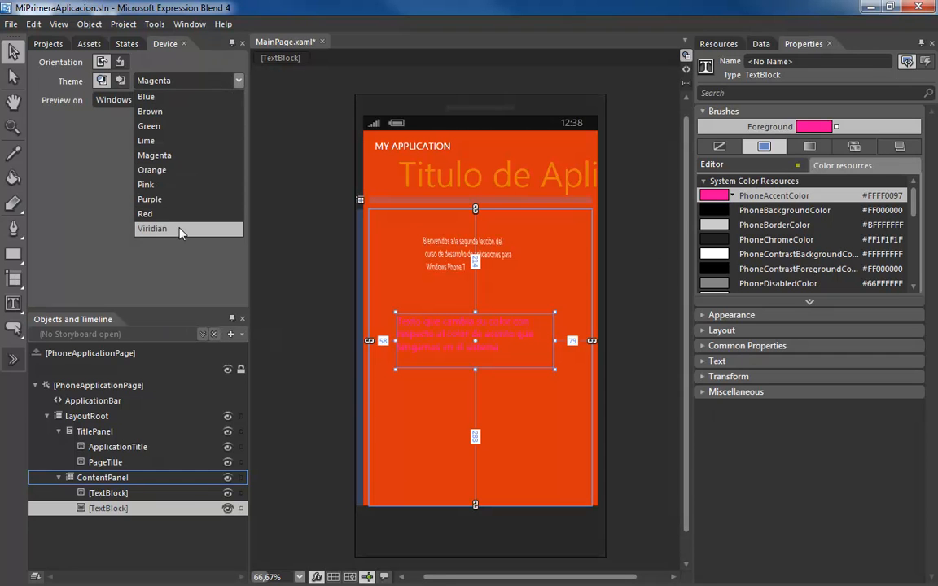
pyautogui.click(160, 141)
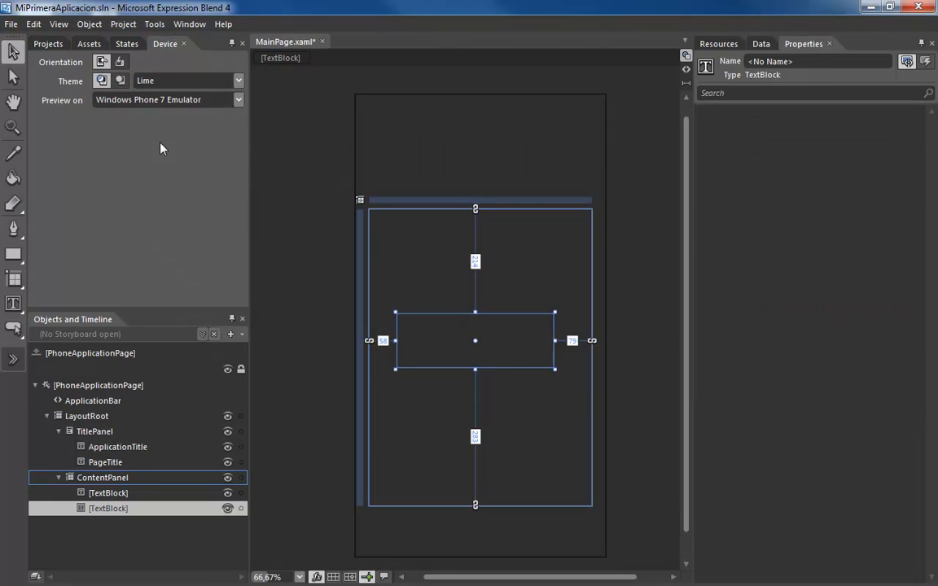
pyautogui.click(238, 82)
pyautogui.click(206, 116)
pyautogui.click(216, 81)
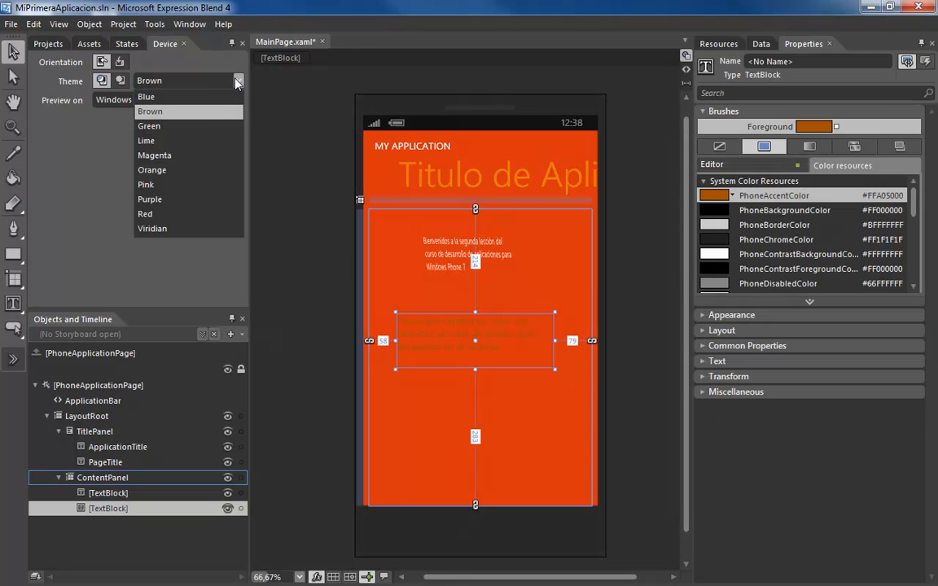
pyautogui.click(168, 98)
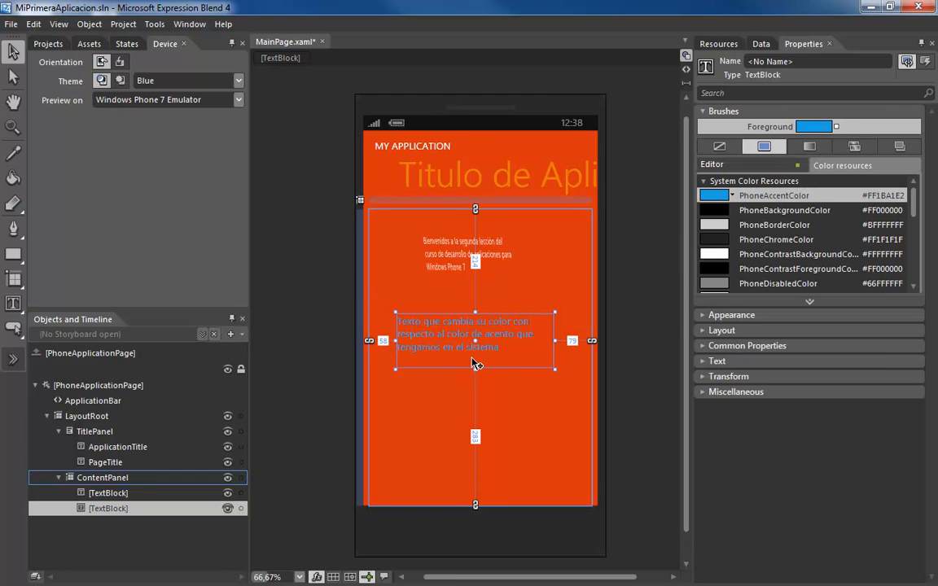
pyautogui.scroll(2, 478, 365)
pyautogui.scroll(2, 478, 365)
pyautogui.scroll(-2, 477, 365)
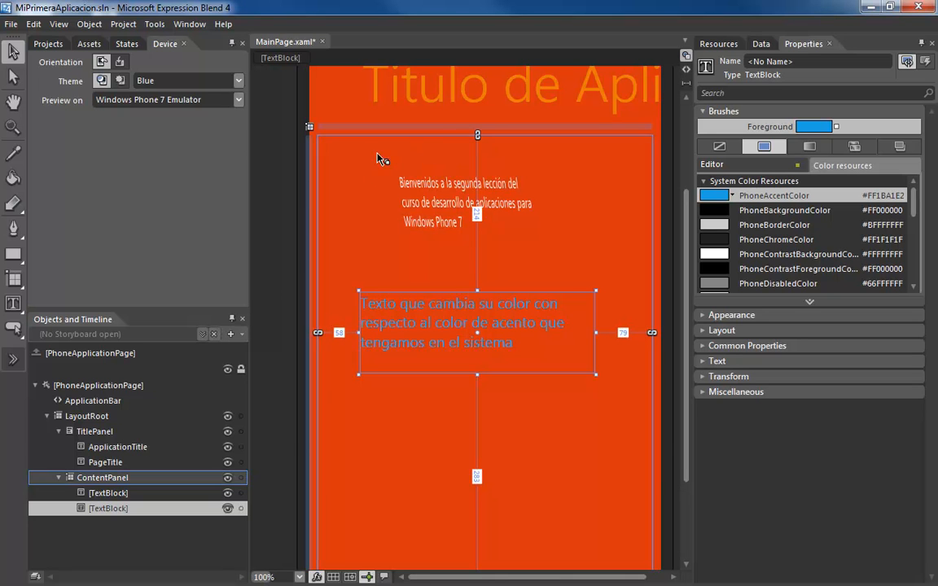
pyautogui.scroll(-1, 373, 176)
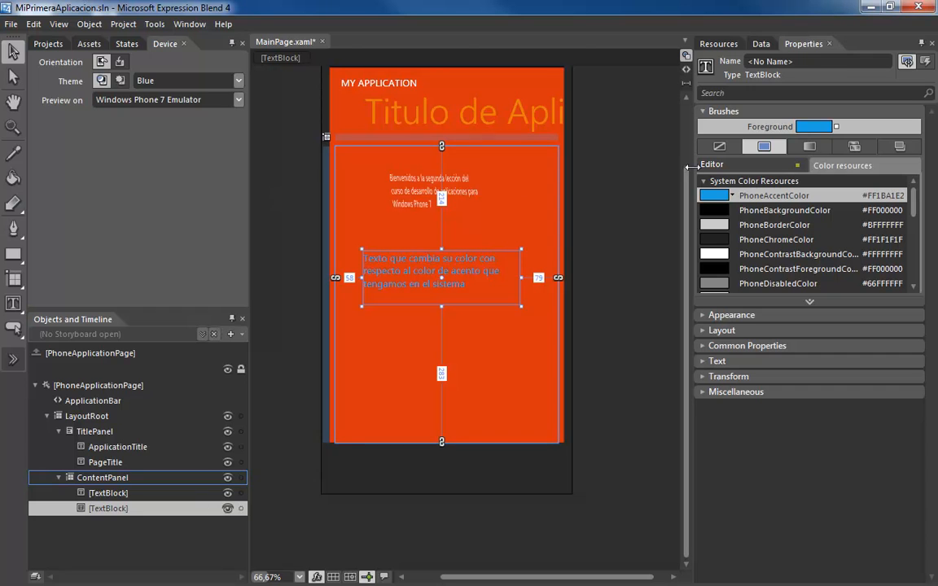
pyautogui.moveTo(686, 184); pyautogui.dragTo(687, 150)
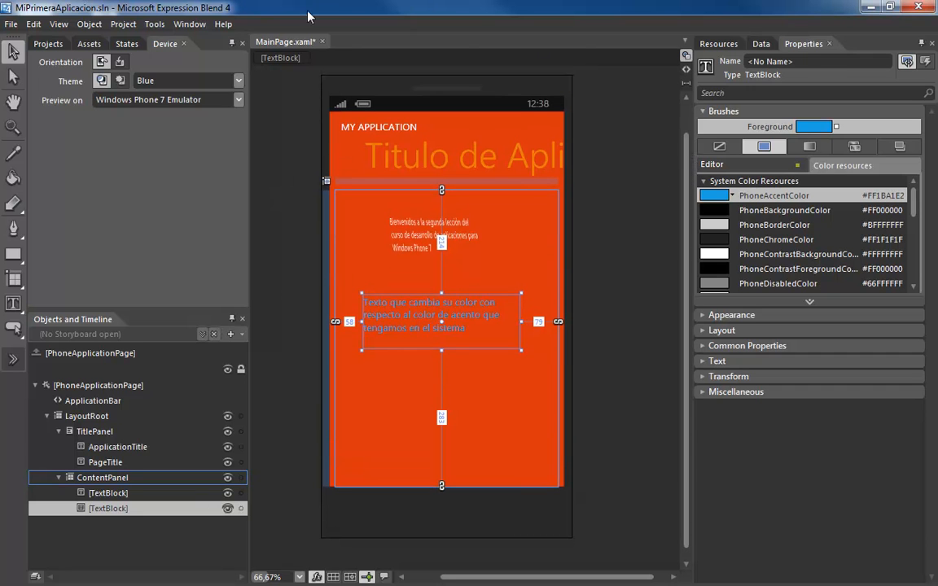
# - Compare the page in landscape and portrait orientation with the whole phone in sight, ending on portrait
pyautogui.click(120, 62)
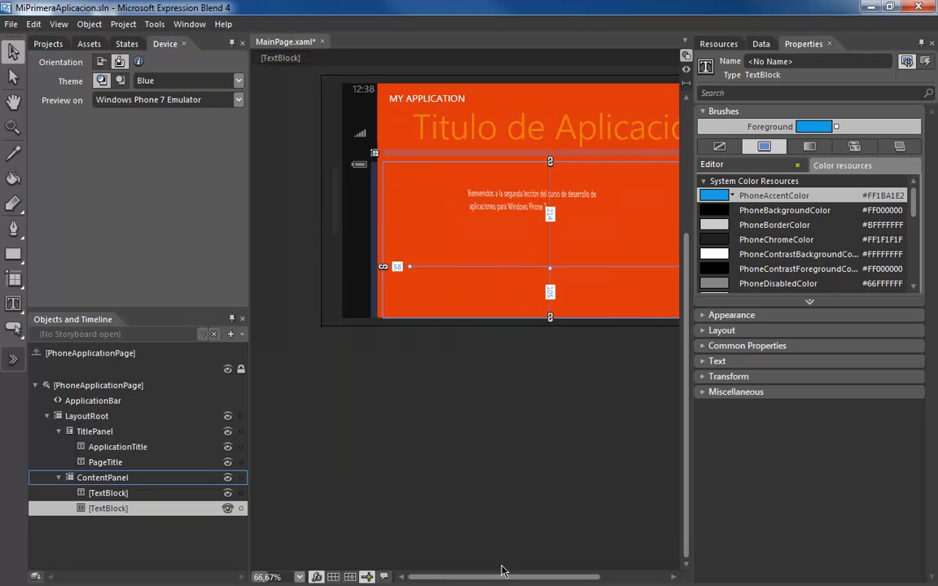
pyautogui.scroll(-1, 518, 518)
pyautogui.moveTo(561, 577); pyautogui.dragTo(578, 579)
pyautogui.click(101, 62)
pyautogui.click(120, 62)
pyautogui.click(101, 62)
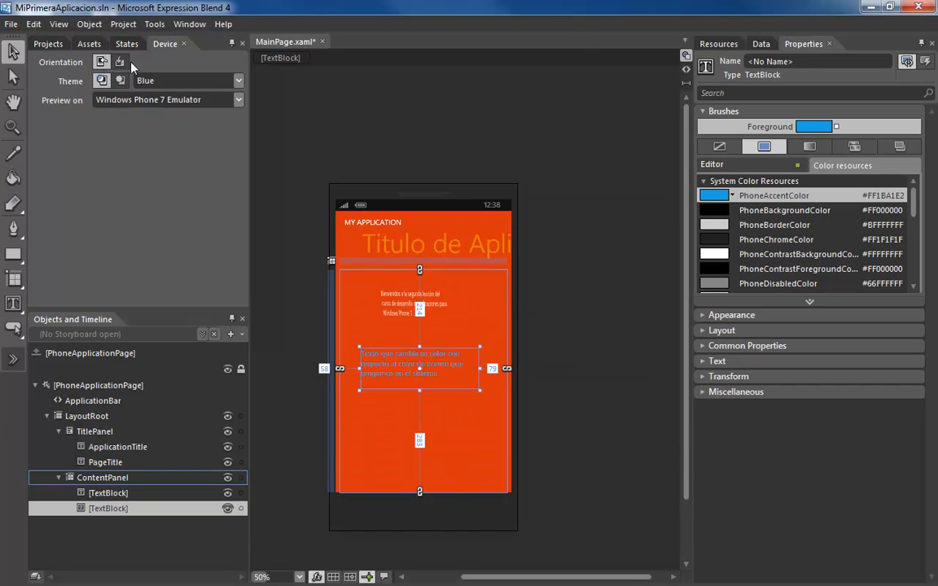
pyautogui.click(120, 63)
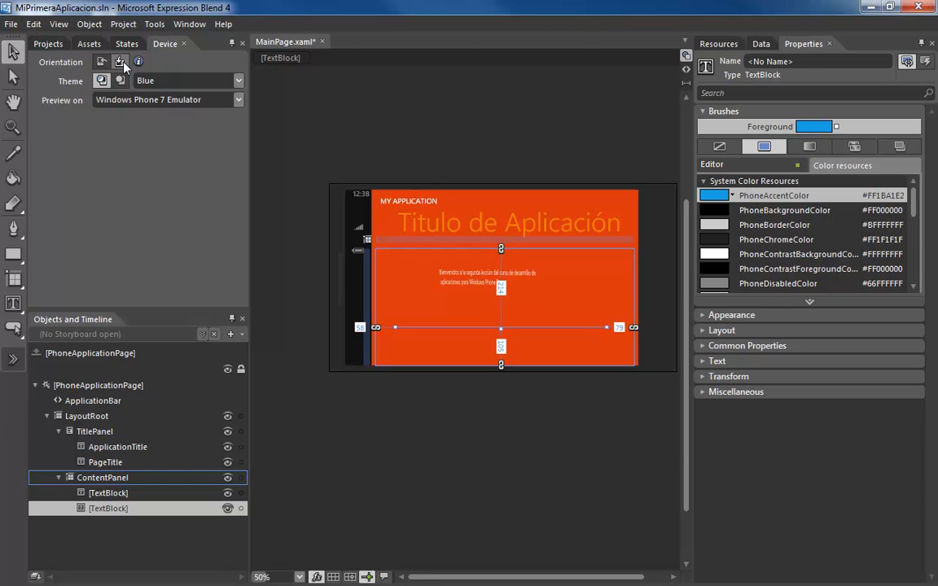
pyautogui.click(101, 62)
pyautogui.click(121, 63)
pyautogui.click(101, 62)
pyautogui.click(121, 63)
pyautogui.click(102, 63)
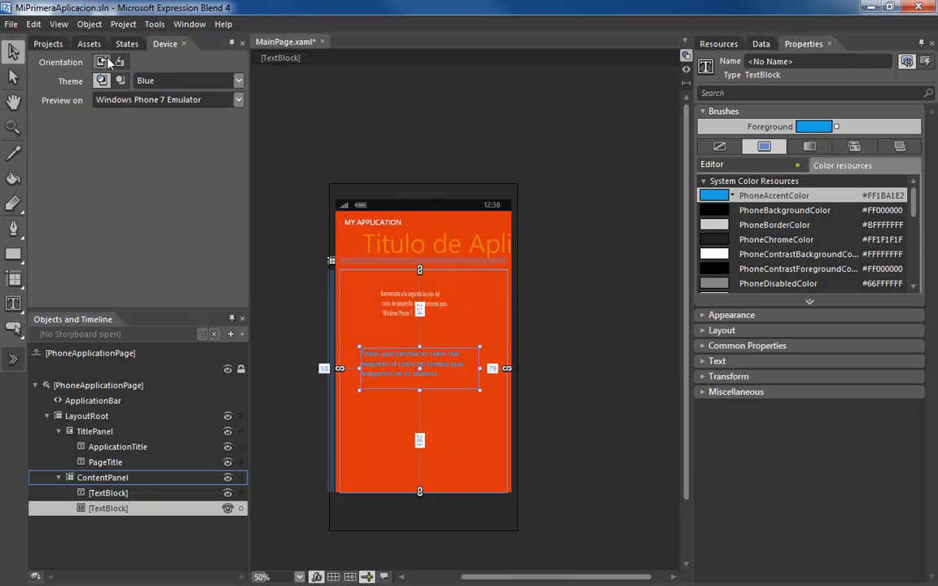
# - Switch the preview target to Windows Phone 7 Device and return it to Windows Phone 7 Emulator
pyautogui.click(147, 101)
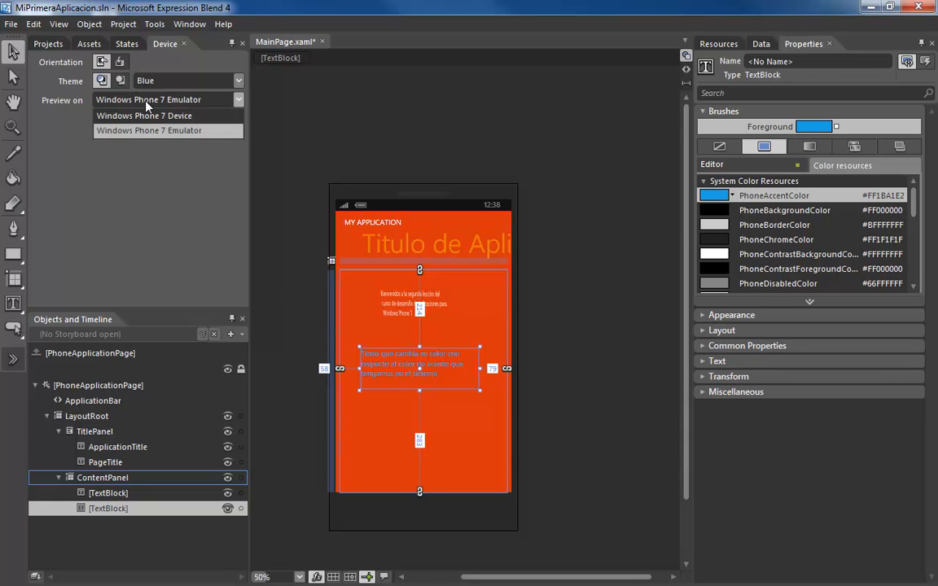
pyautogui.click(143, 115)
pyautogui.click(155, 99)
pyautogui.click(163, 131)
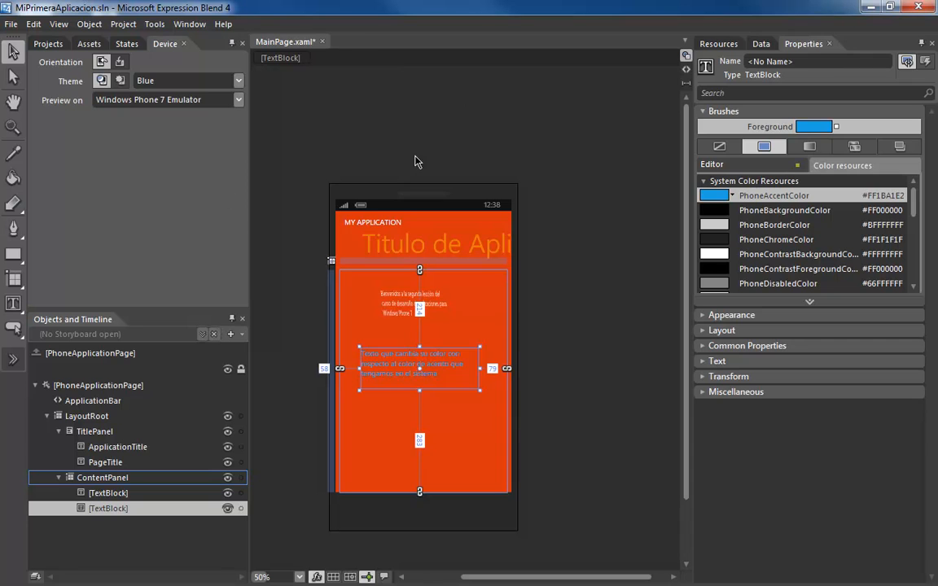
# - Run the project on the Windows Phone emulator and move the emulator window clear of the page design
pyautogui.click(127, 25)
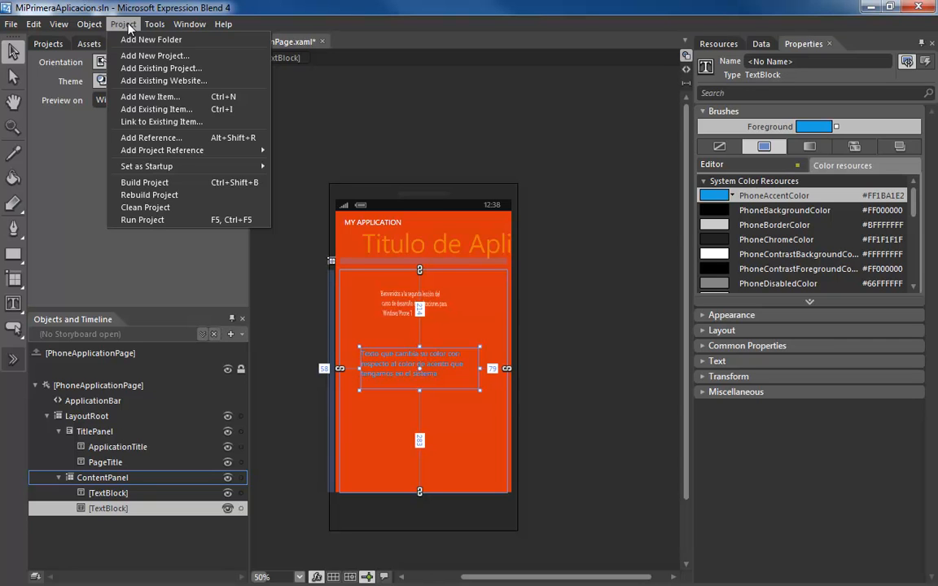
pyautogui.click(163, 225)
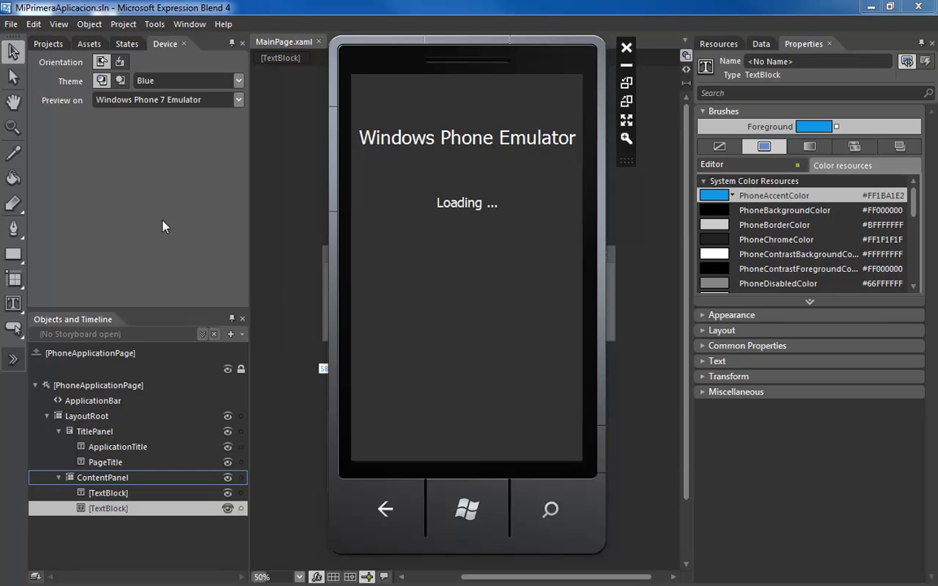
pyautogui.moveTo(439, 61); pyautogui.dragTo(720, 49)
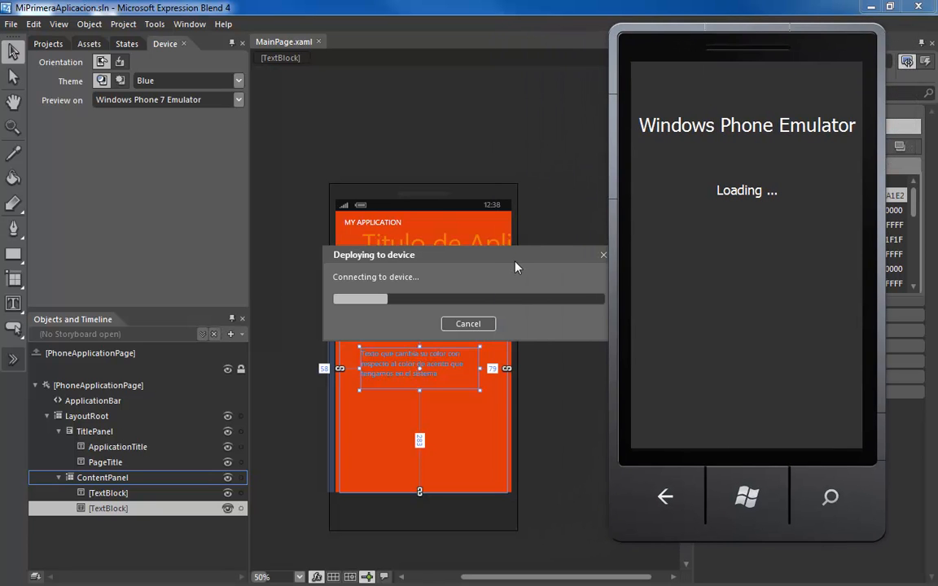
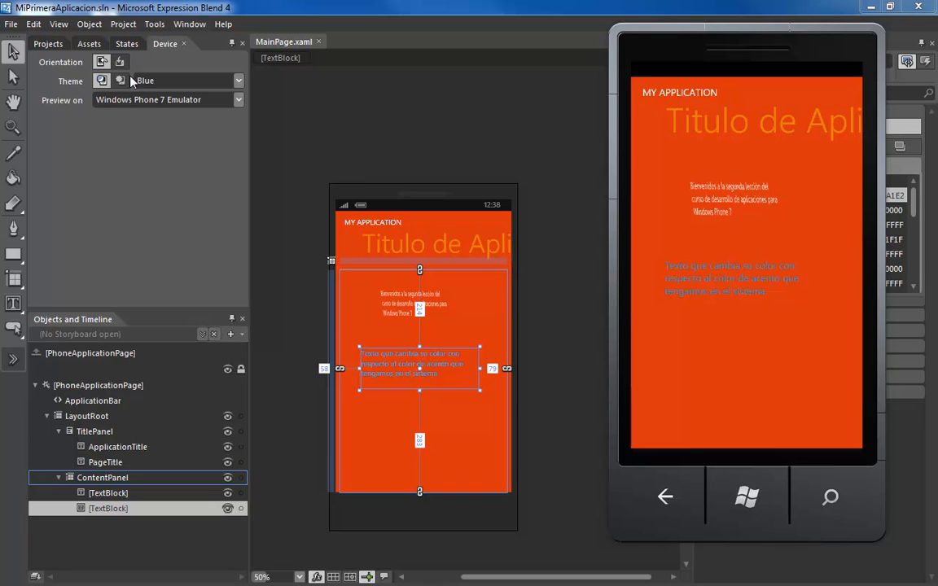
# - Choose Windows Phone 7 Device as the preview target again, ending back on Windows Phone 7 Emulator
pyautogui.click(159, 98)
pyautogui.click(154, 115)
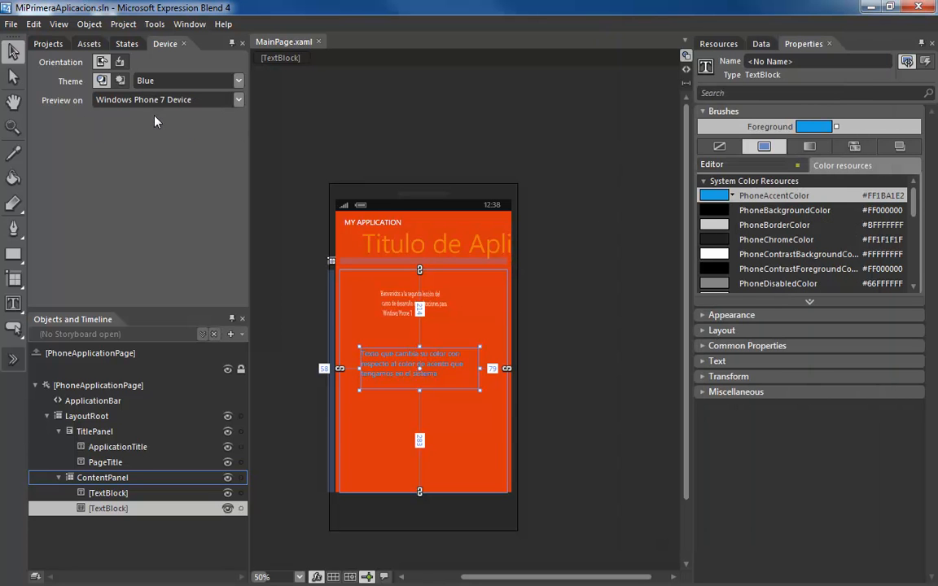
pyautogui.click(139, 101)
pyautogui.click(167, 129)
# - Bring the running emulator back to the front and place it right beside the page design
pyautogui.hotkey('alt', 'Tab')
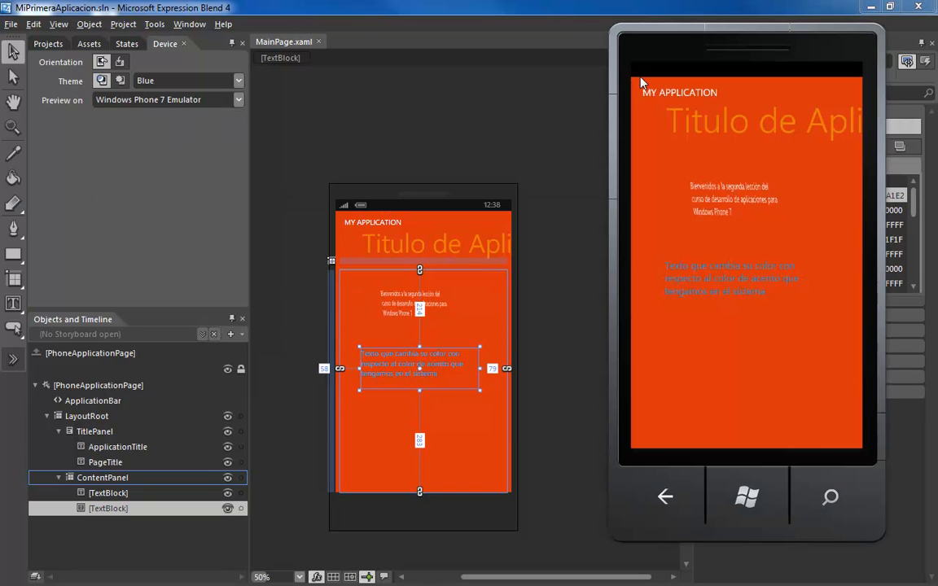
pyautogui.moveTo(668, 64); pyautogui.dragTo(590, 58)
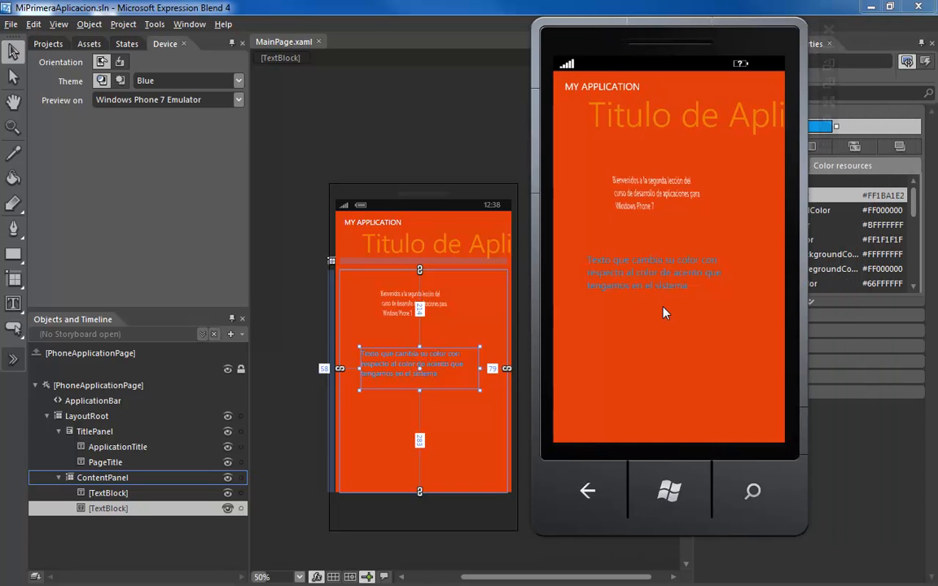
pyautogui.moveTo(711, 43); pyautogui.dragTo(707, 56)
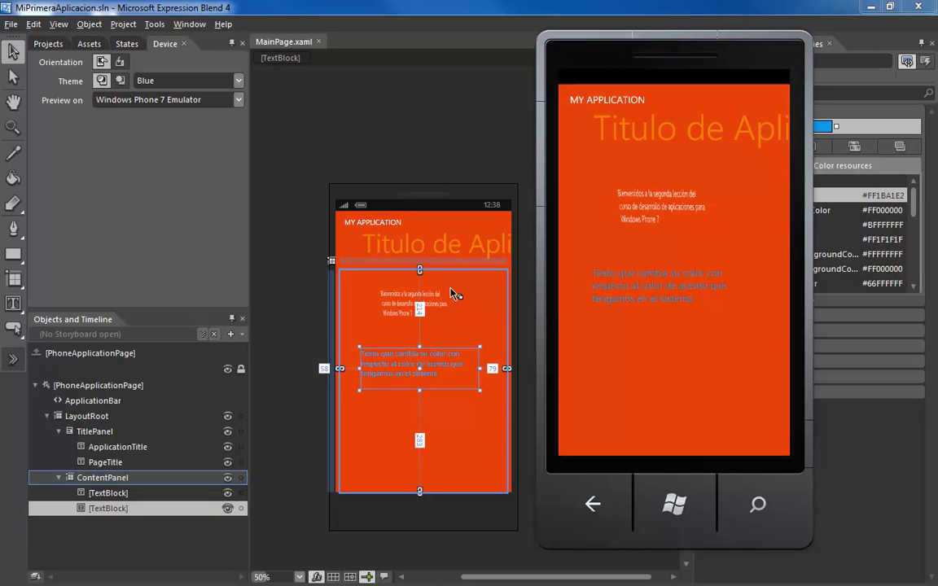
# - Exit the app in the emulator and set the phone's theme background to light in its settings
pyautogui.click(593, 509)
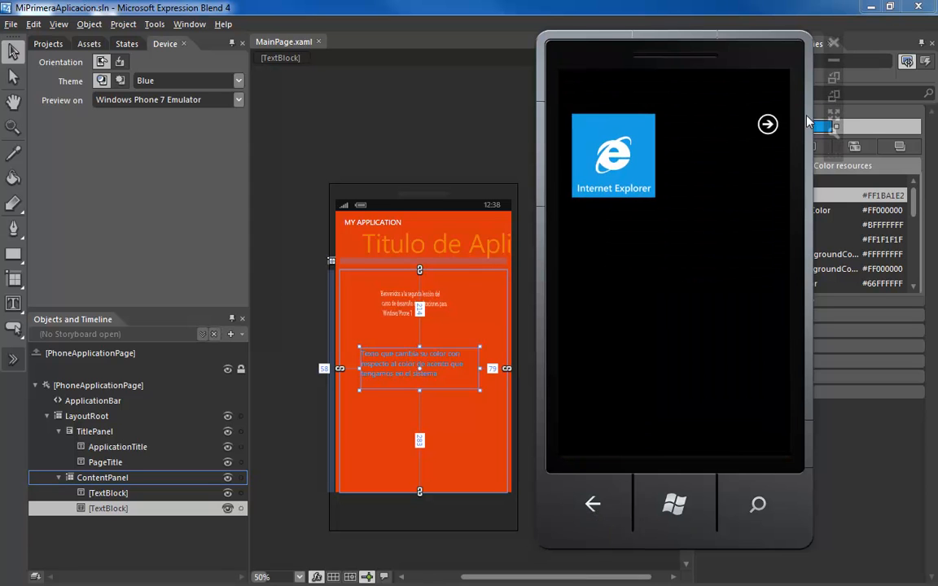
pyautogui.click(770, 122)
pyautogui.click(592, 127)
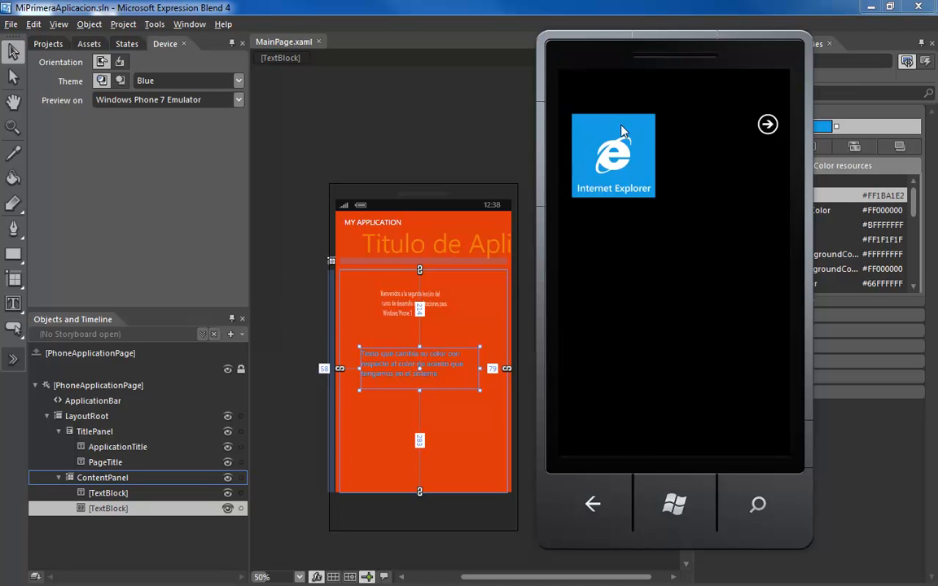
pyautogui.click(768, 124)
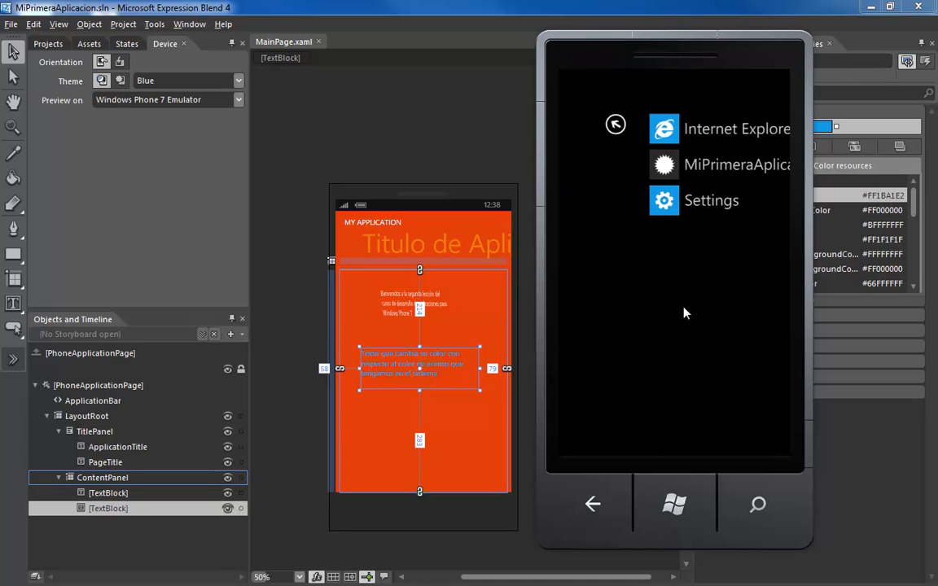
pyautogui.click(660, 209)
pyautogui.click(591, 203)
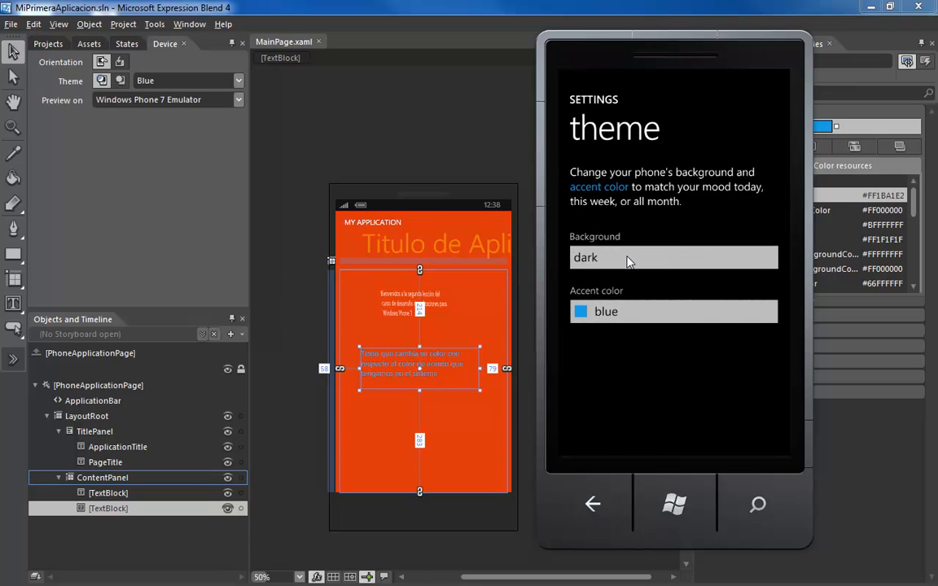
pyautogui.click(627, 260)
pyautogui.click(617, 282)
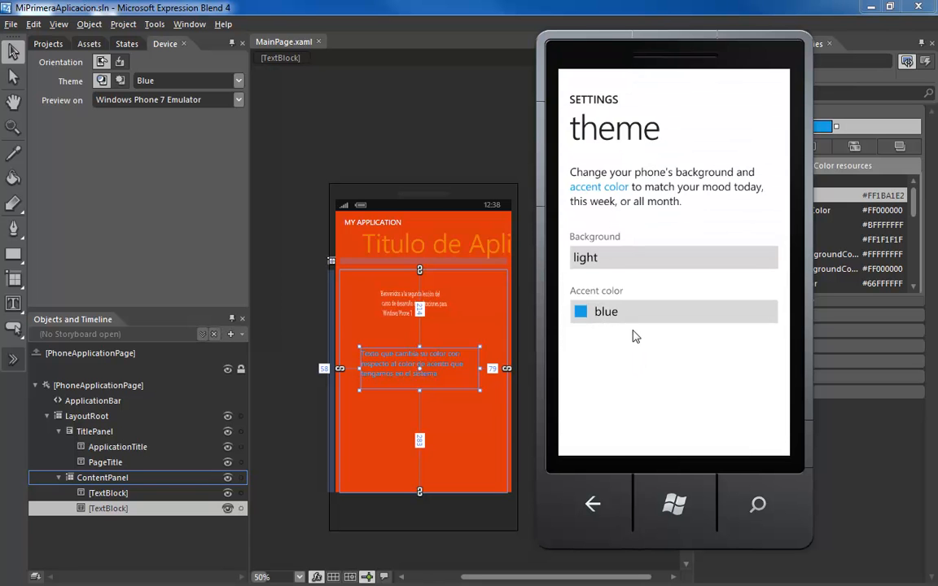
# - Set the emulated phone's accent color to green and leave the settings
pyautogui.click(619, 321)
pyautogui.moveTo(621, 297); pyautogui.dragTo(637, 180)
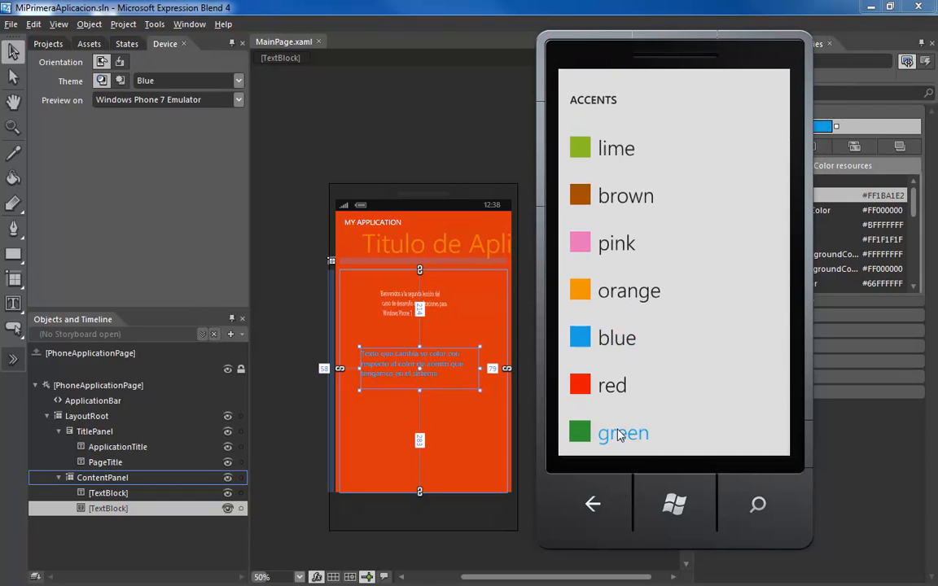
pyautogui.click(620, 433)
pyautogui.click(595, 505)
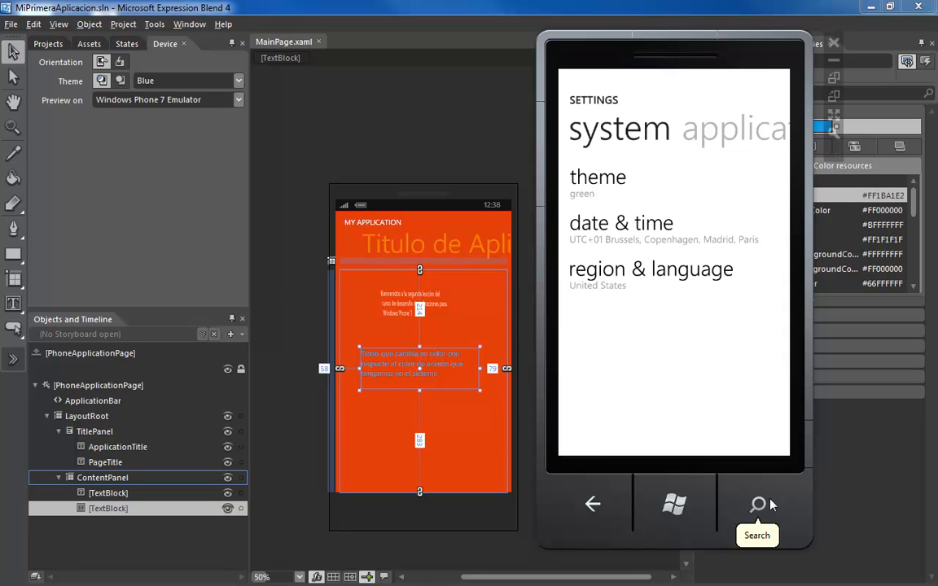
pyautogui.click(593, 506)
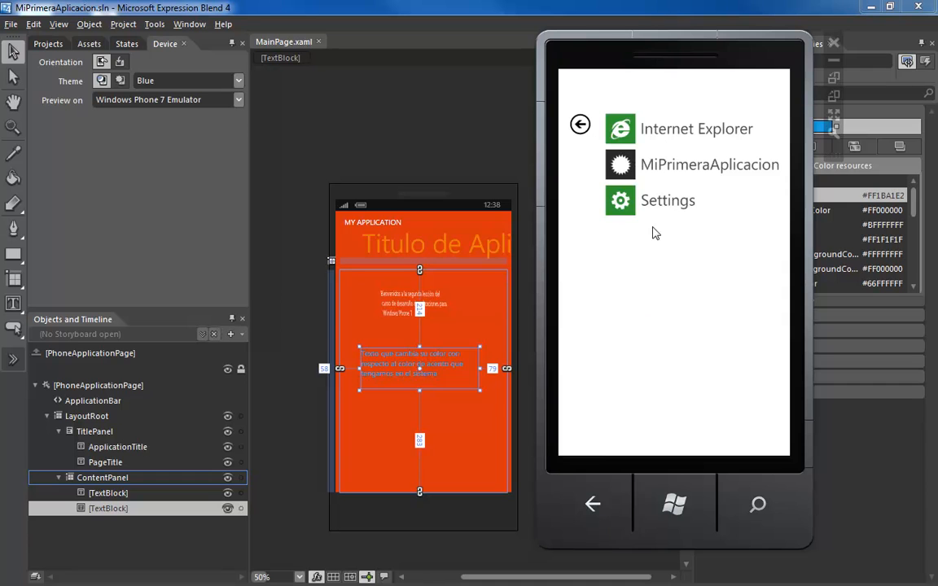
# - Pin MiPrimeraAplicacion to the phone's start screen, launch it from its tile and return to the start screen
pyautogui.click(675, 172)
pyautogui.click(603, 208)
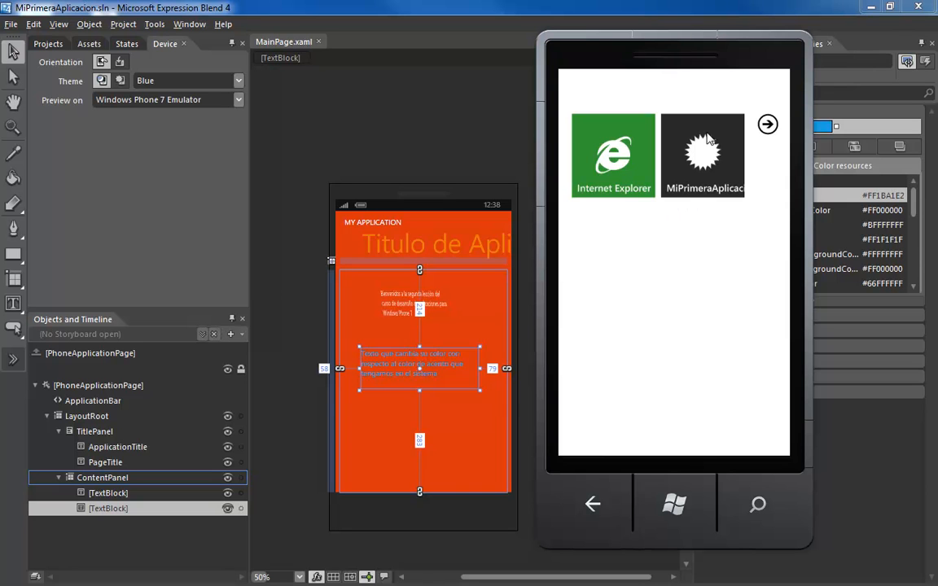
pyautogui.click(704, 155)
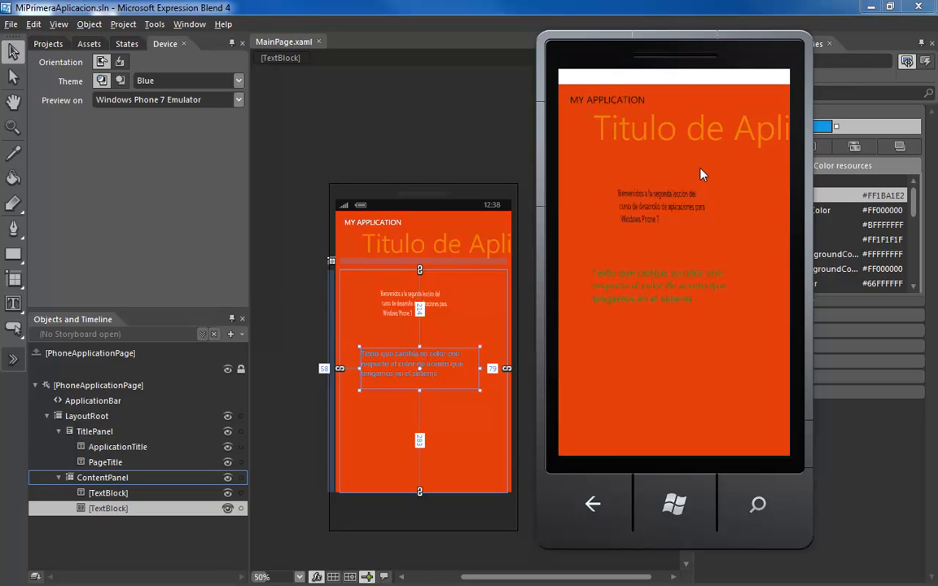
pyautogui.click(577, 81)
pyautogui.click(673, 507)
# - Switch back to Expression Blend and look through the project's files and the available assets
pyautogui.click(380, 128)
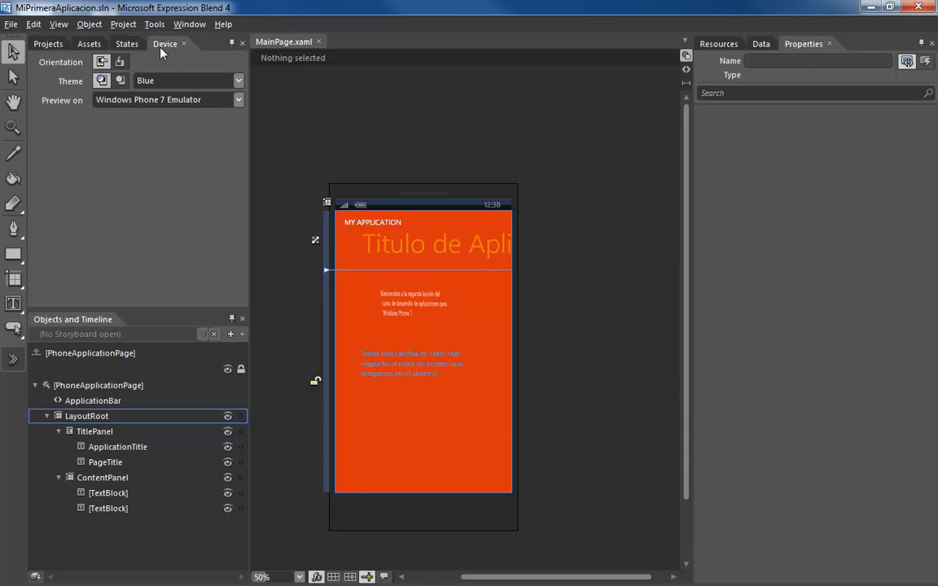
pyautogui.scroll(1, 301, 346)
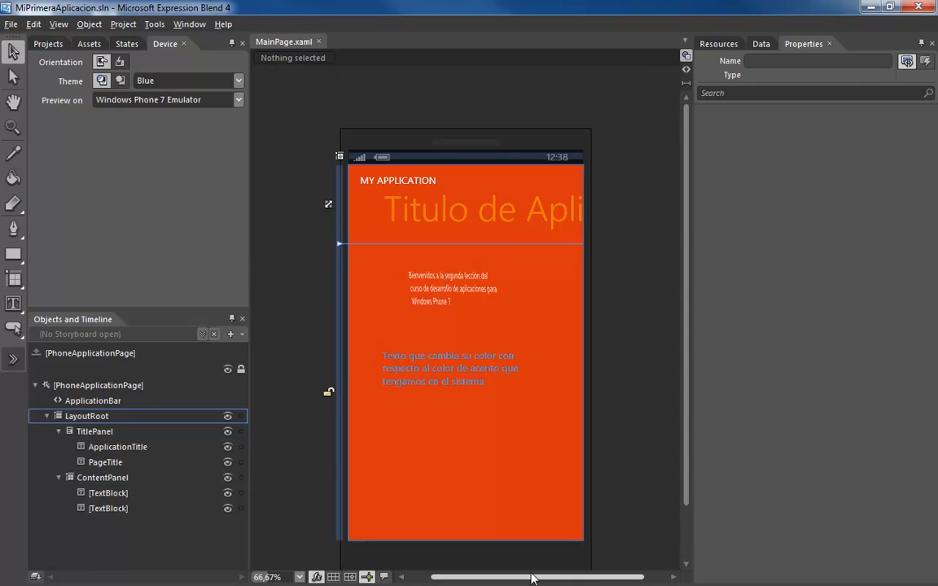
pyautogui.moveTo(532, 576); pyautogui.dragTo(522, 578)
pyautogui.moveTo(688, 163); pyautogui.dragTo(689, 226)
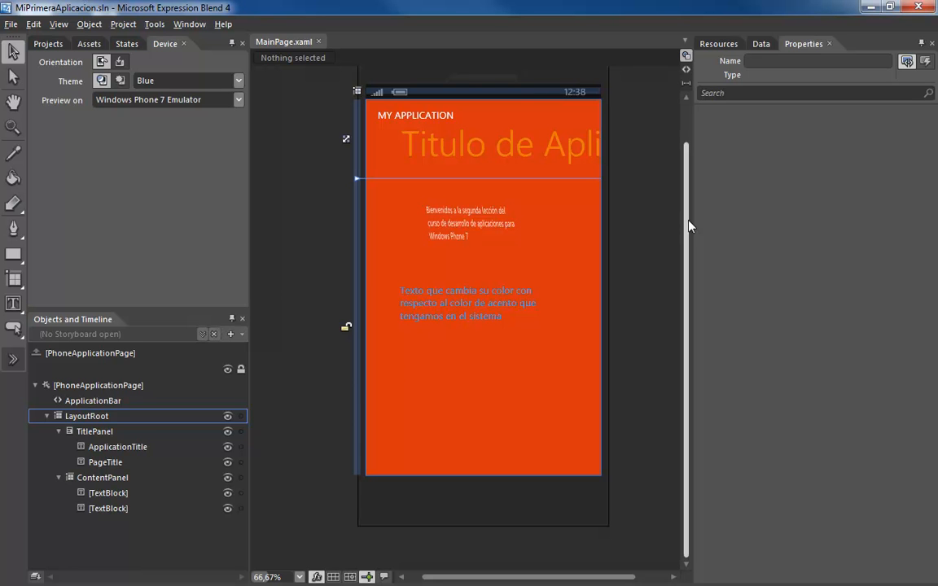
pyautogui.click(63, 44)
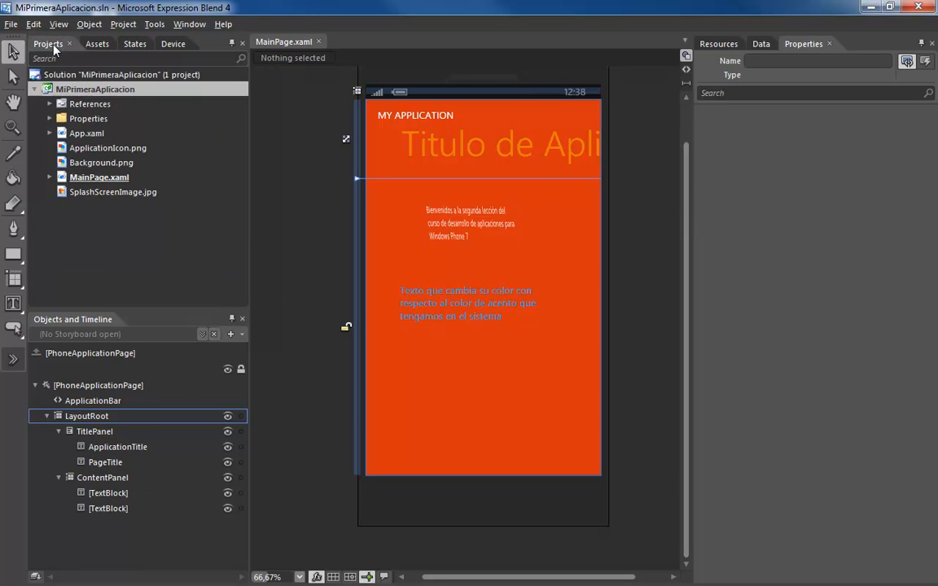
pyautogui.click(95, 46)
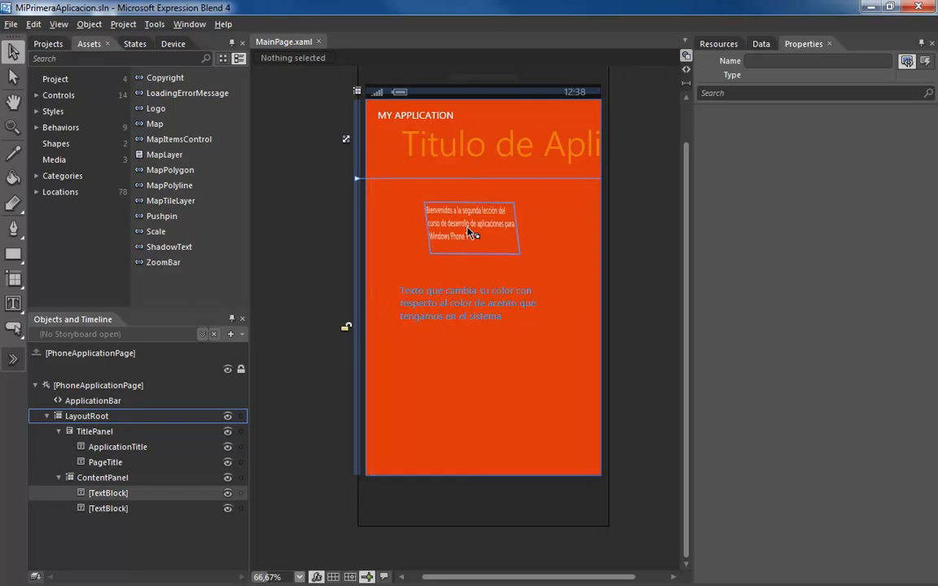
# - Examine the properties of the text blocks, page title and ContentPanel, and the resources of the project and the active document
pyautogui.click(422, 205)
pyautogui.click(486, 306)
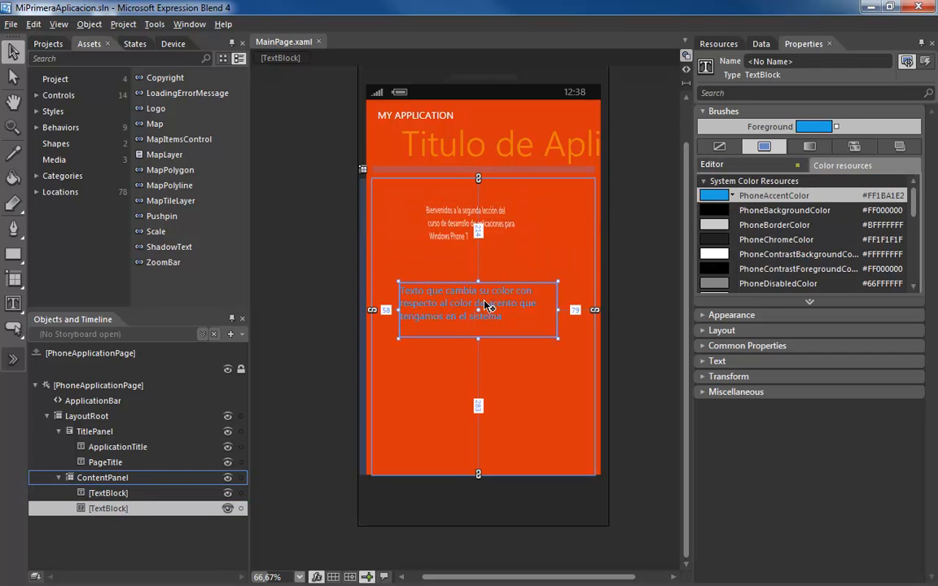
pyautogui.click(422, 120)
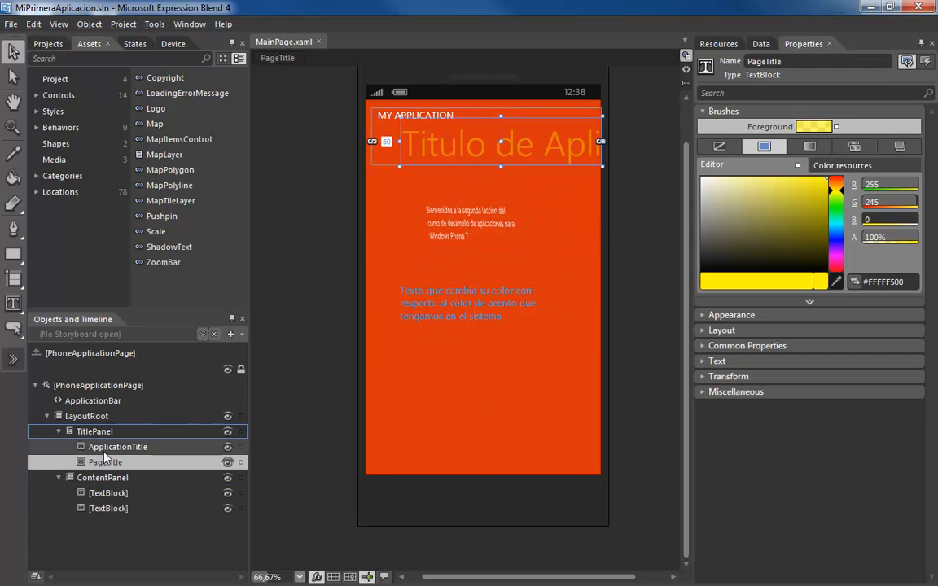
pyautogui.click(96, 479)
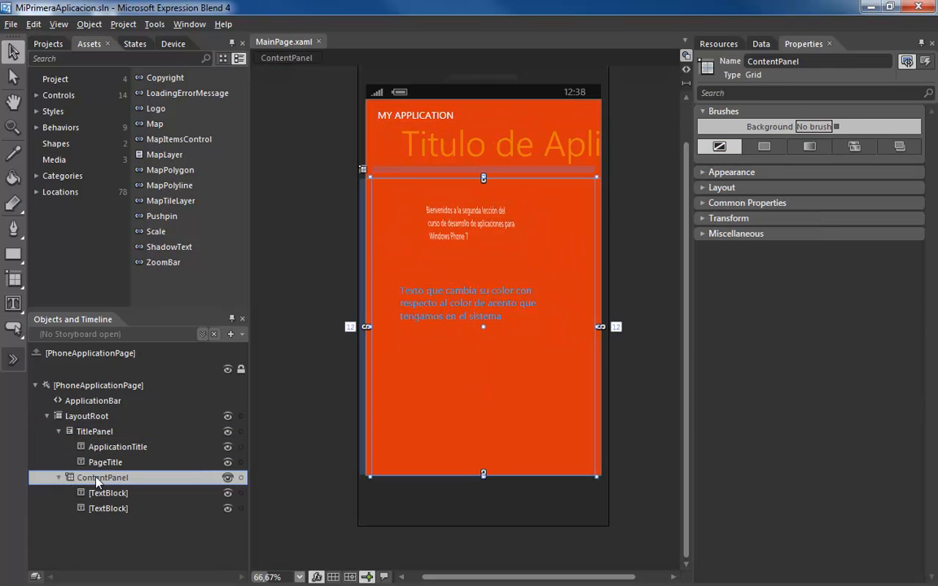
pyautogui.click(702, 173)
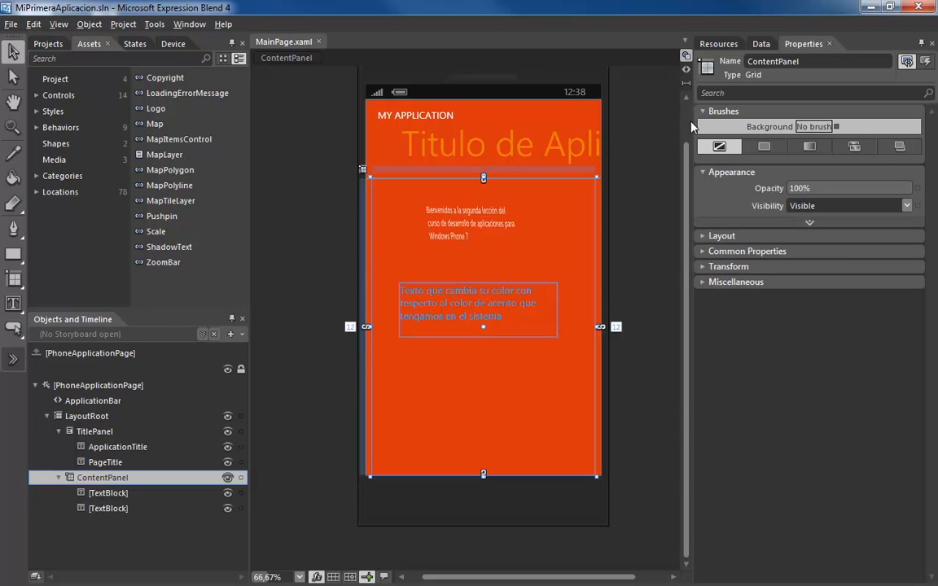
pyautogui.click(720, 44)
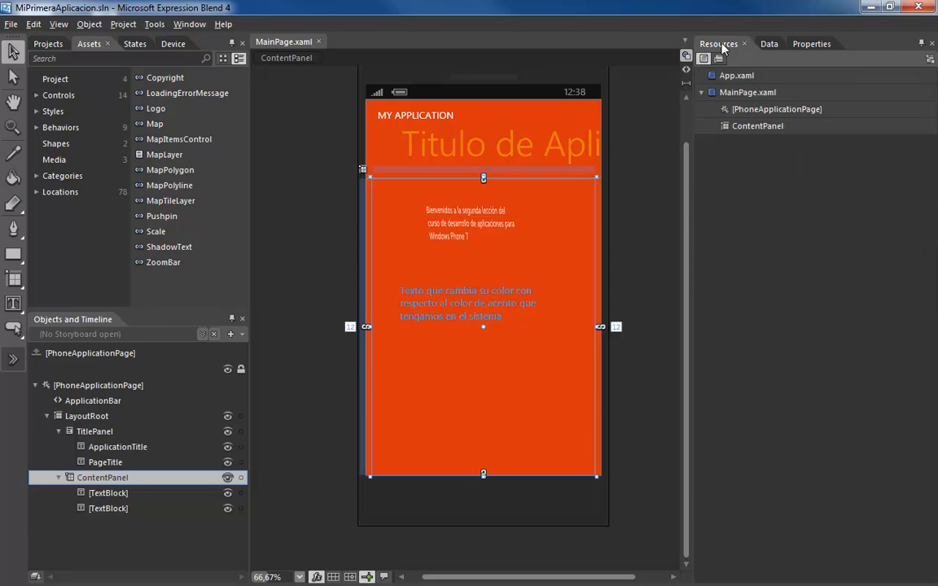
pyautogui.click(705, 59)
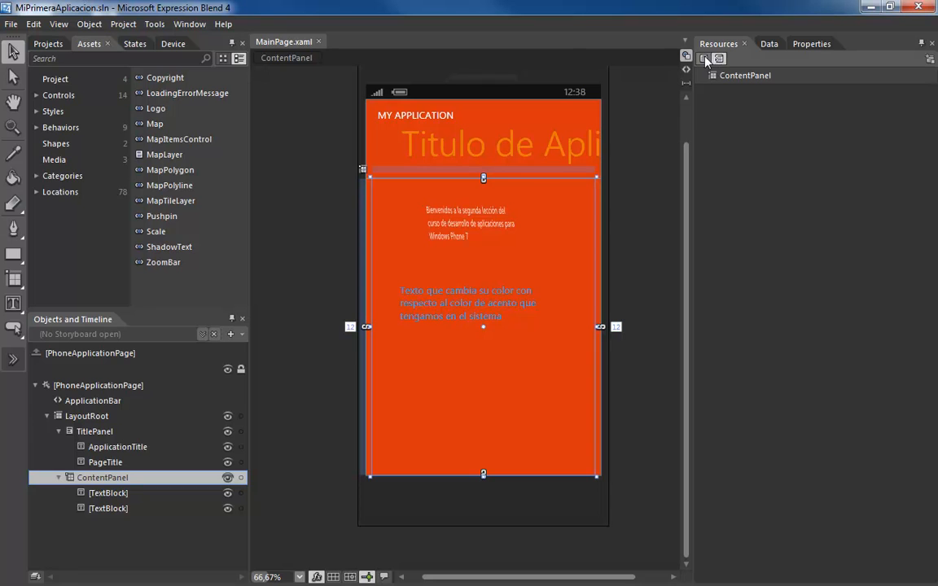
pyautogui.click(705, 59)
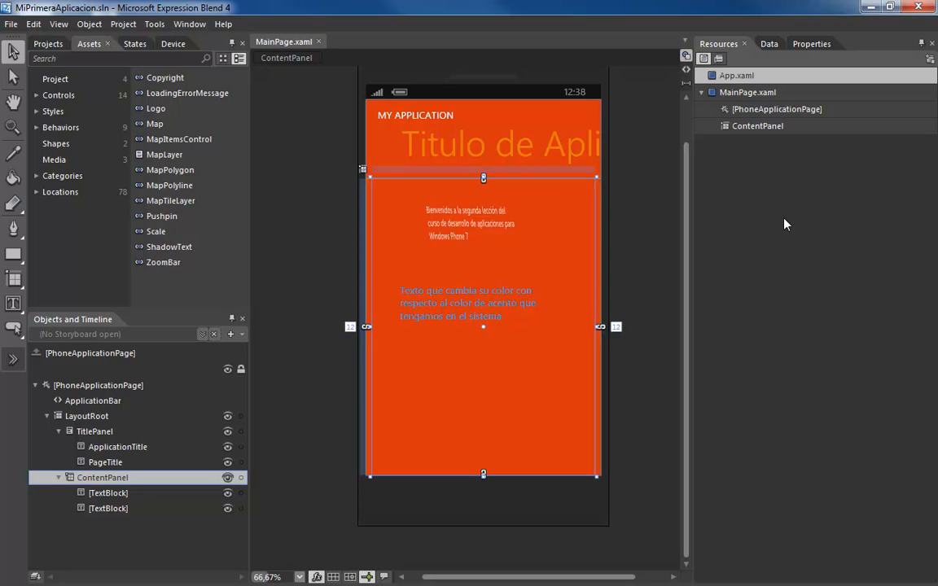
# - Create a new sample data source named SampleDataSource, defined in the project and enabled when the application is running
pyautogui.click(770, 46)
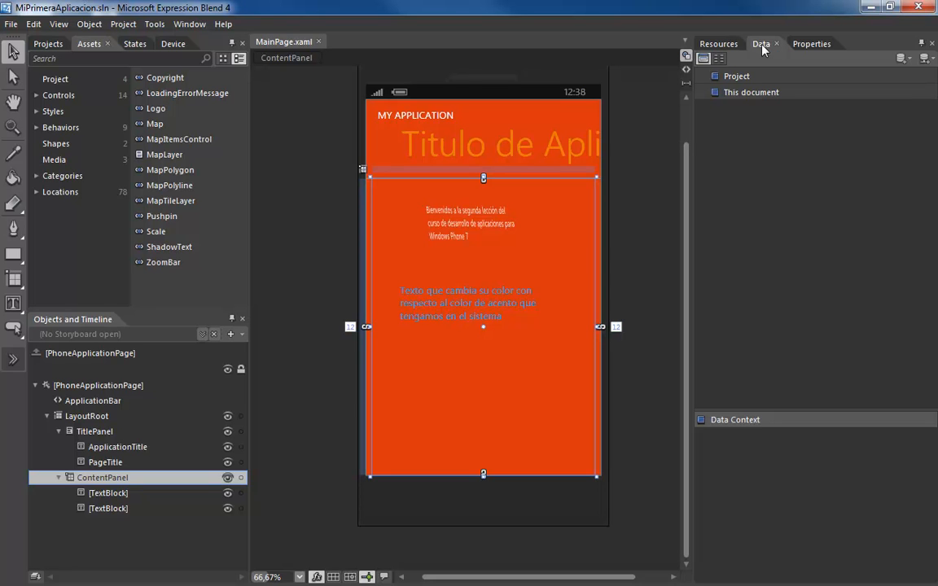
pyautogui.click(924, 58)
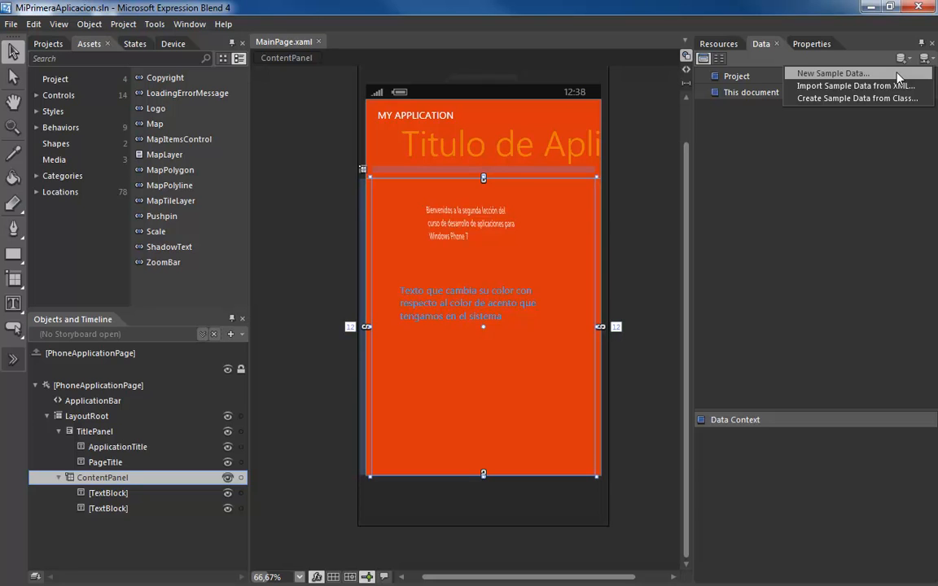
pyautogui.click(897, 72)
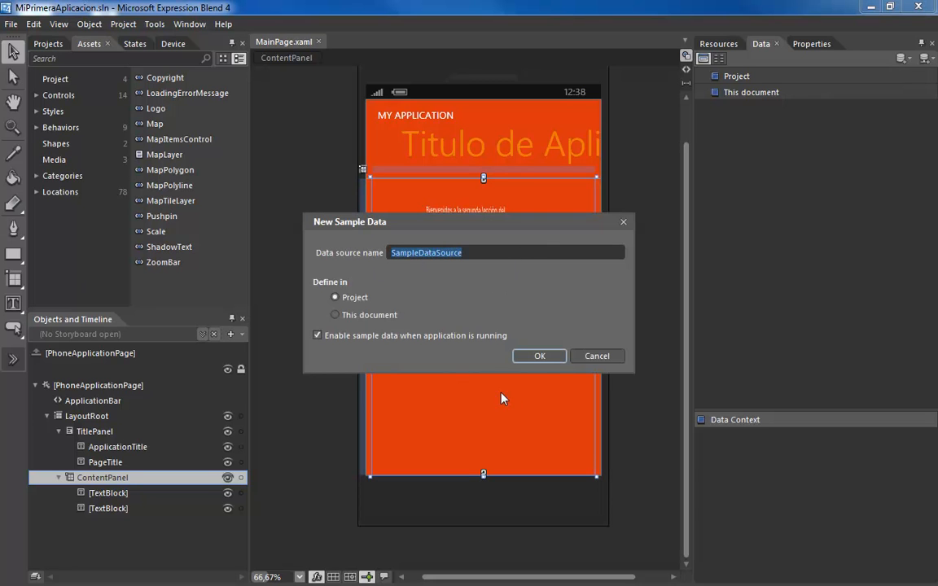
pyautogui.click(536, 358)
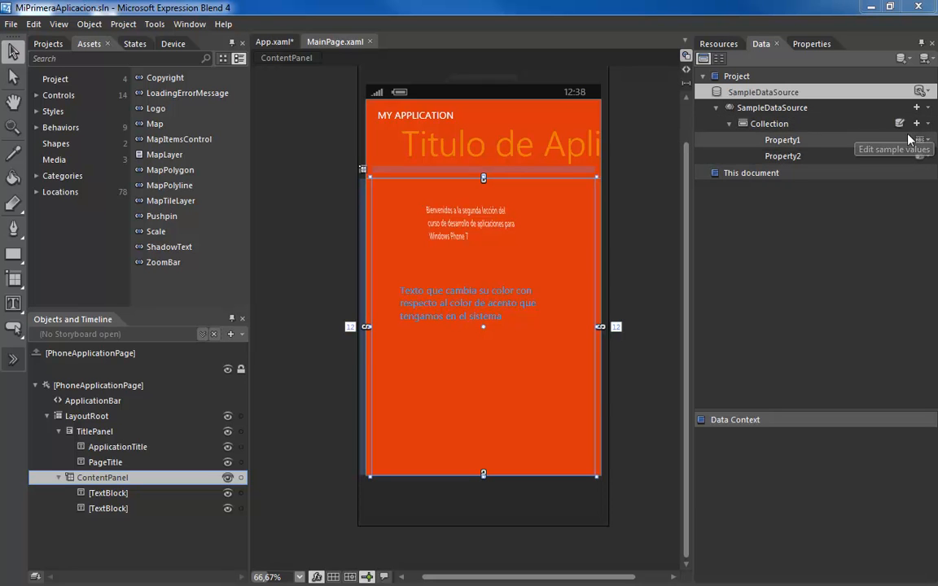
# - Change Property2's type to Image and check the type and format settings of Property1
pyautogui.click(920, 156)
pyautogui.click(914, 178)
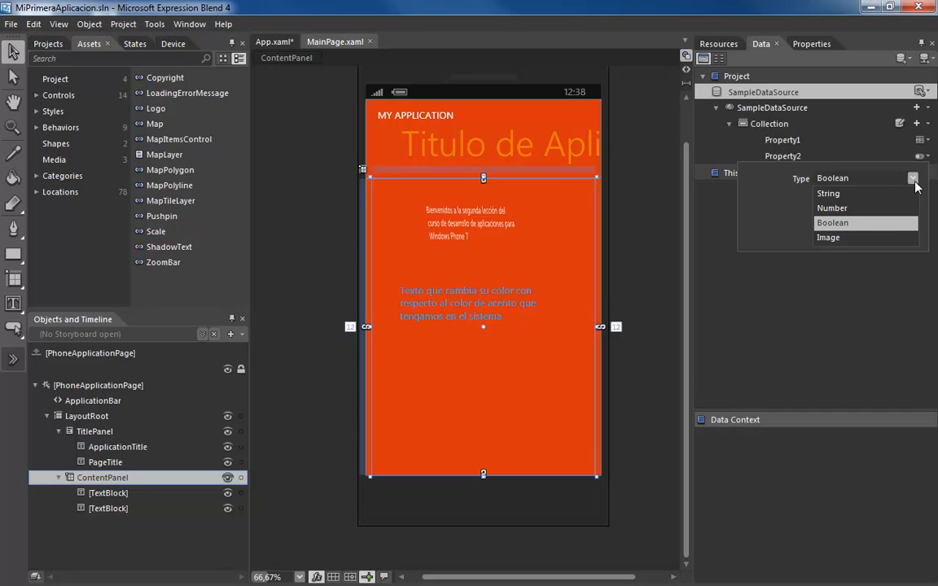
pyautogui.click(900, 237)
pyautogui.click(841, 274)
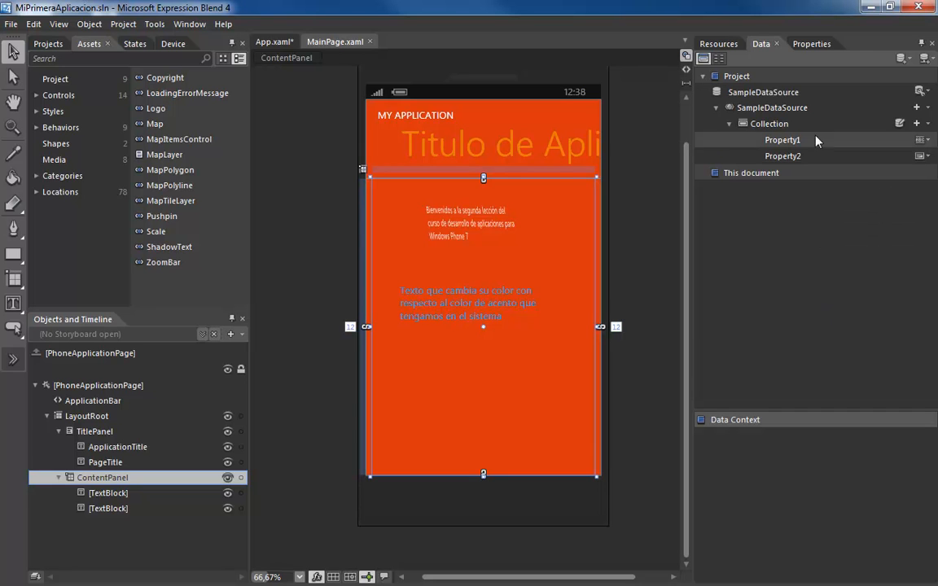
pyautogui.click(796, 145)
pyautogui.click(921, 141)
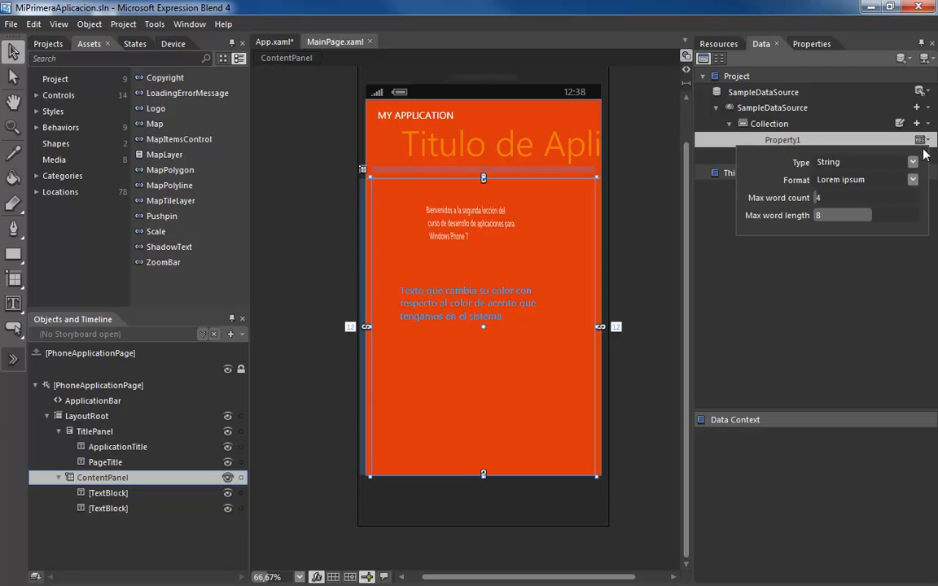
pyautogui.click(886, 283)
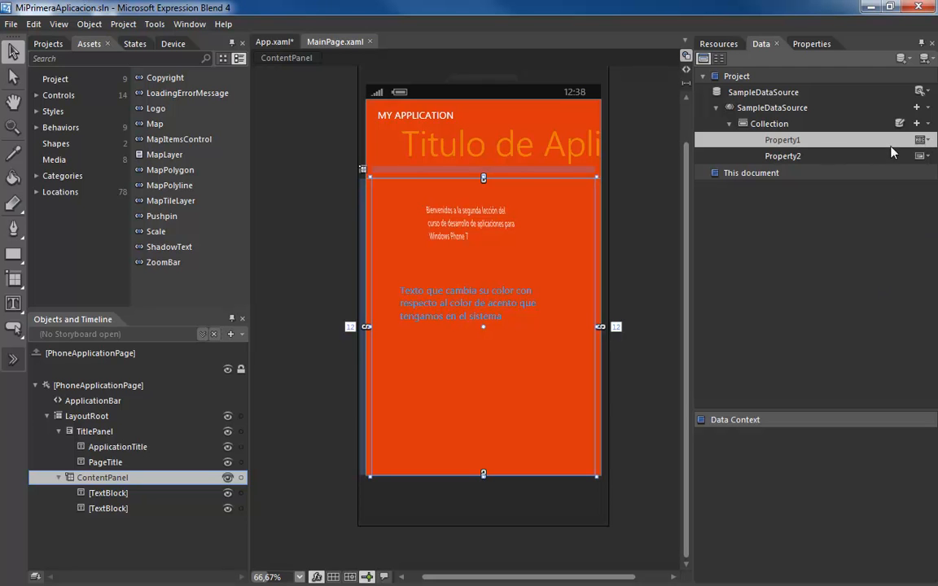
# - Set the number of records in the sample collection to 90, keeping the generated sample values
pyautogui.click(899, 124)
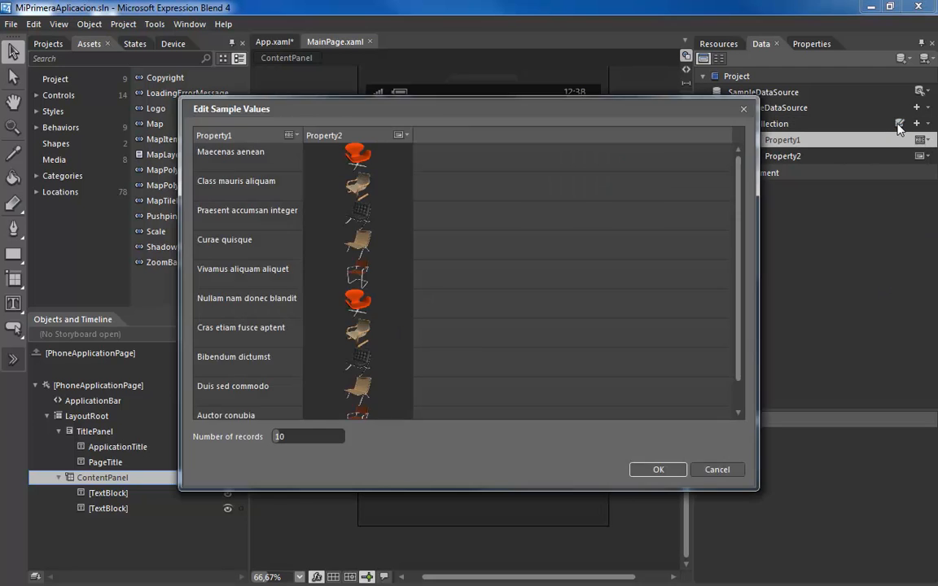
pyautogui.click(248, 163)
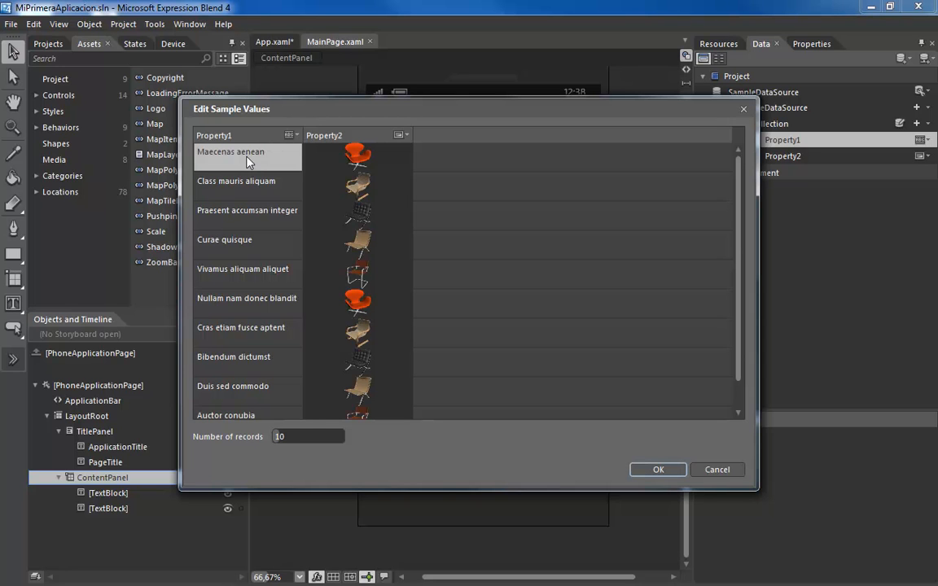
pyautogui.click(302, 440)
pyautogui.write('90')
pyautogui.press('Return')
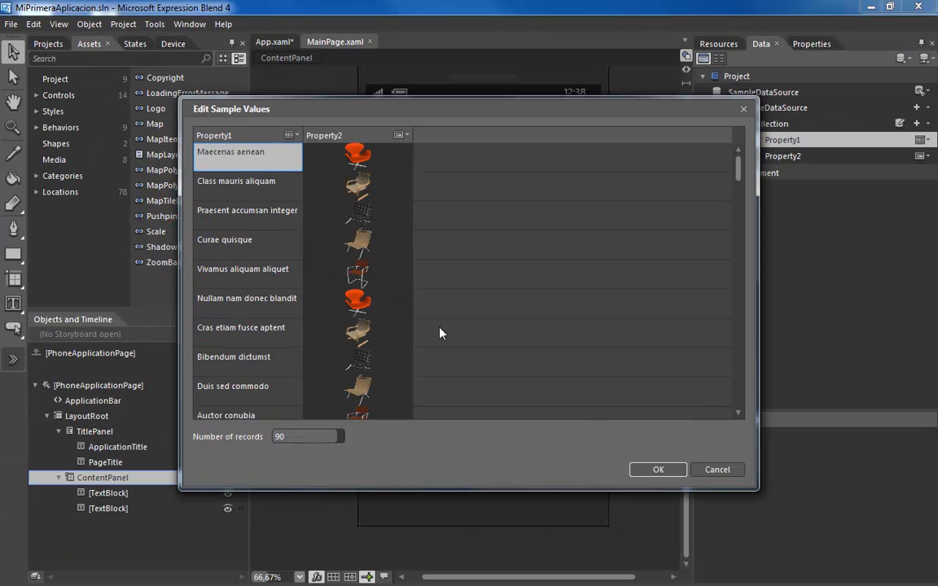
pyautogui.click(260, 160)
pyautogui.moveTo(263, 153); pyautogui.dragTo(224, 152)
pyautogui.doubleClick(225, 154)
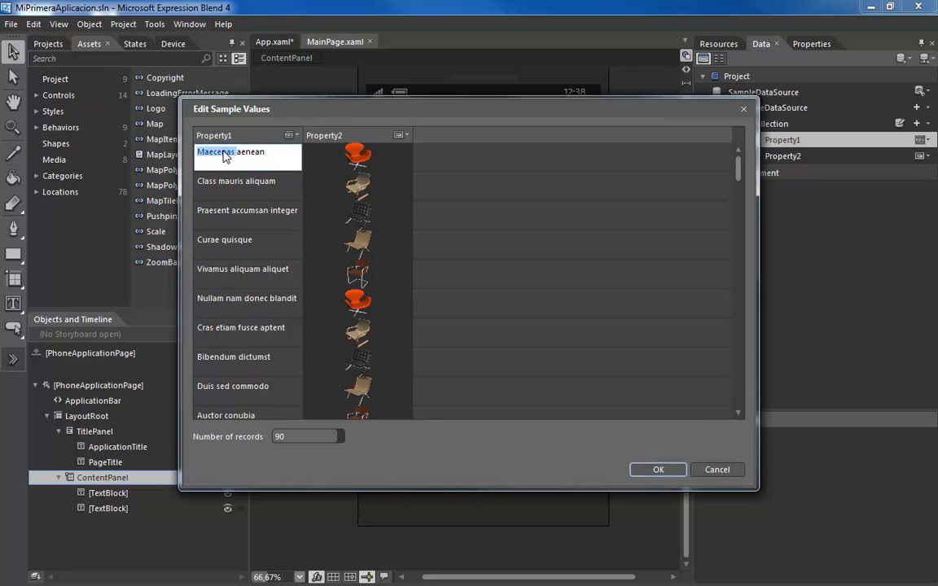
pyautogui.click(347, 159)
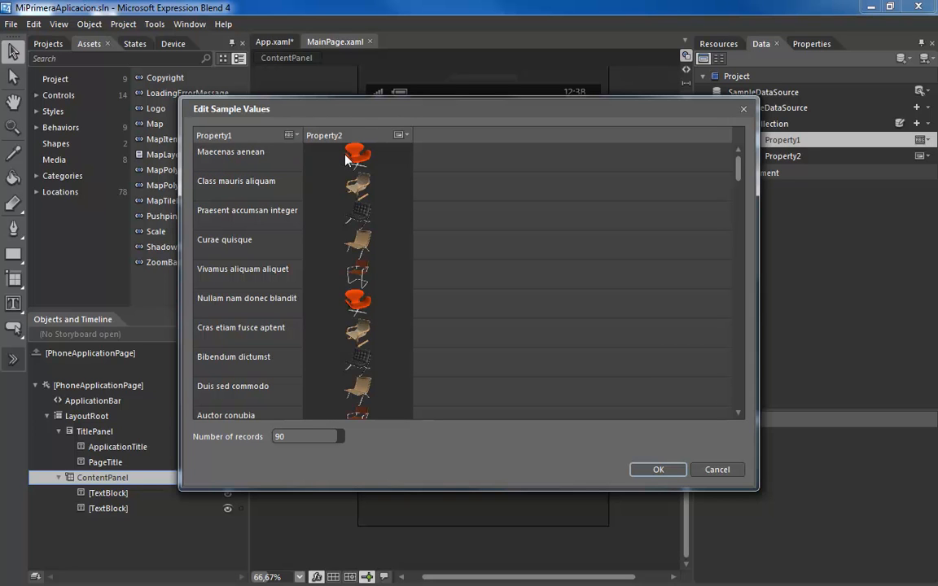
pyautogui.click(657, 471)
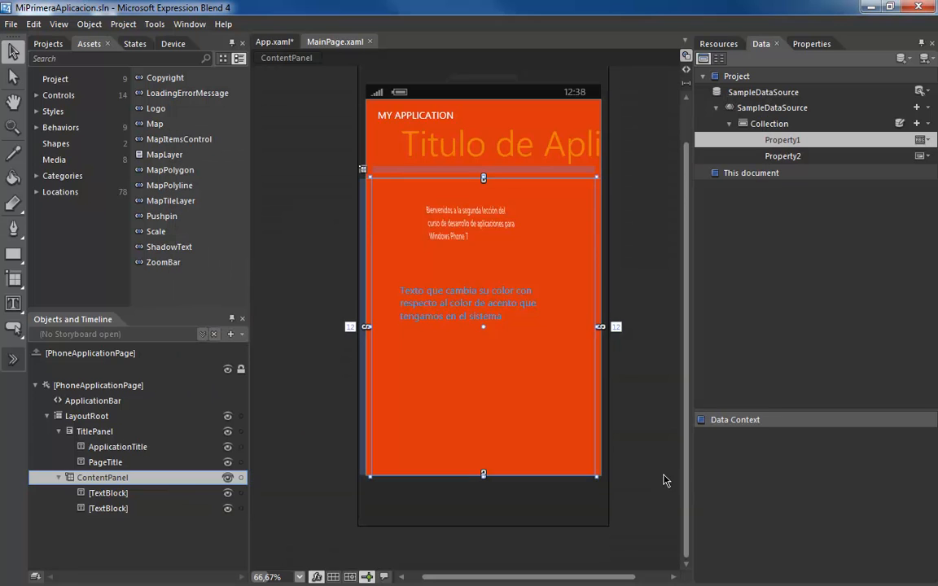
# - Move both text blocks to the upper right of the content panel, with the blue text directly beneath the welcome text
pyautogui.click(479, 311)
pyautogui.moveTo(479, 311); pyautogui.dragTo(523, 204)
pyautogui.moveTo(492, 269); pyautogui.dragTo(495, 244)
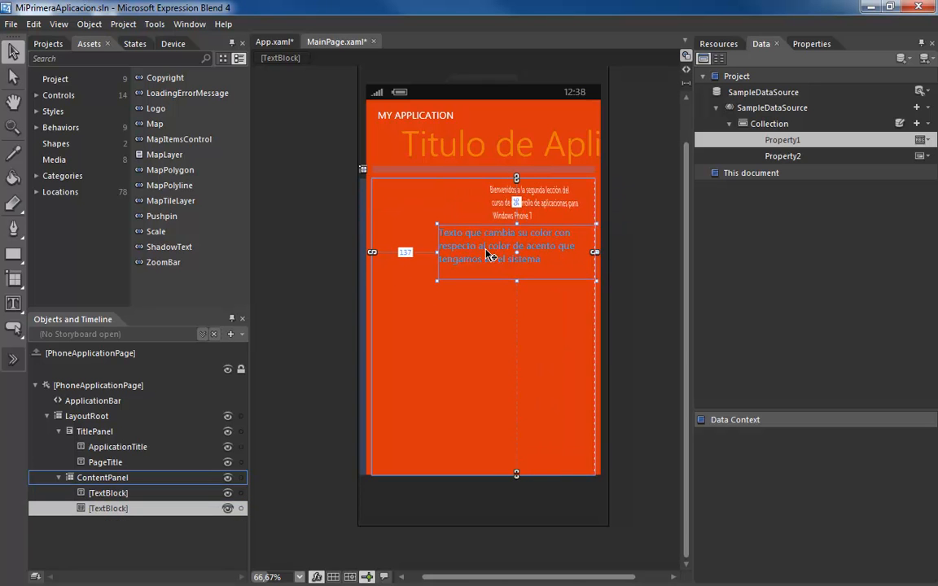
# - Place the sample Collection as a list box filling the content panel below the text blocks and run the project in the emulator
pyautogui.click(760, 128)
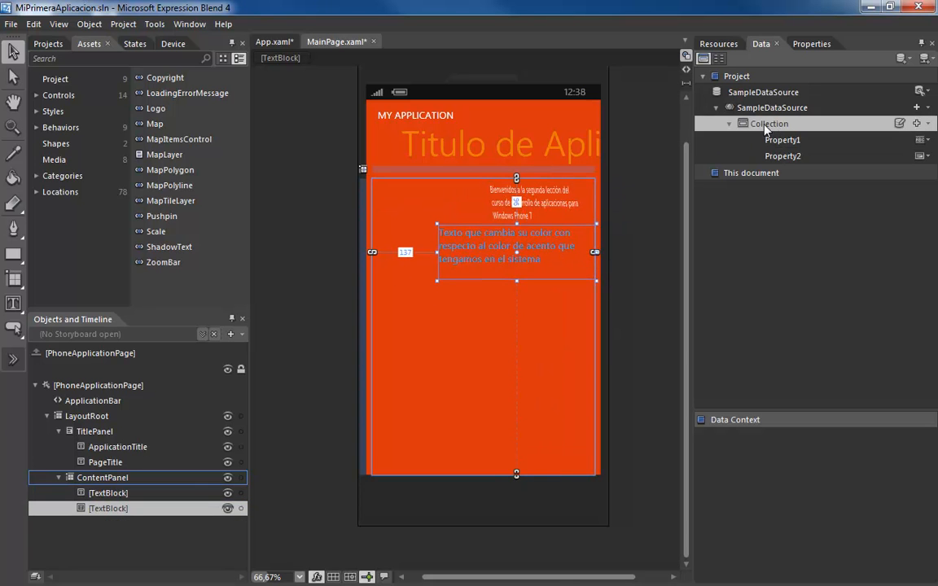
pyautogui.moveTo(766, 130); pyautogui.dragTo(374, 266)
pyautogui.moveTo(509, 445); pyautogui.dragTo(595, 476)
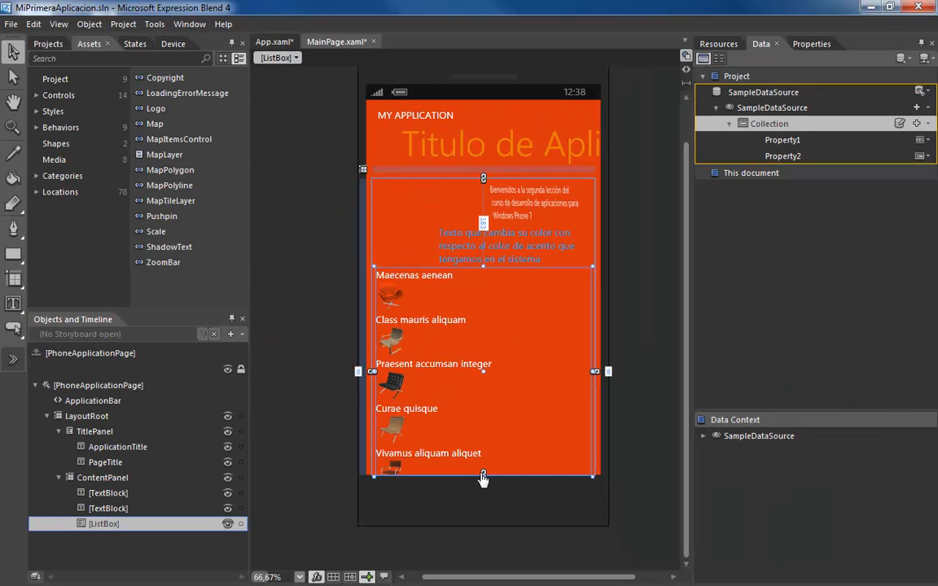
pyautogui.press('F5')
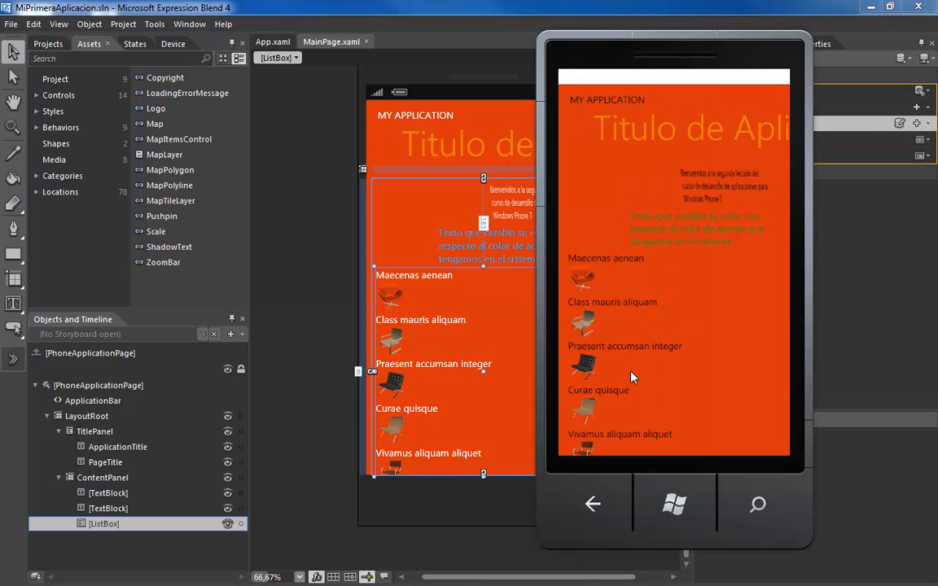
# - Scroll through the sample data list in the emulator, exit the running application and return to the Blend design
pyautogui.moveTo(613, 337); pyautogui.dragTo(616, 281)
pyautogui.moveTo(620, 393); pyautogui.dragTo(618, 302)
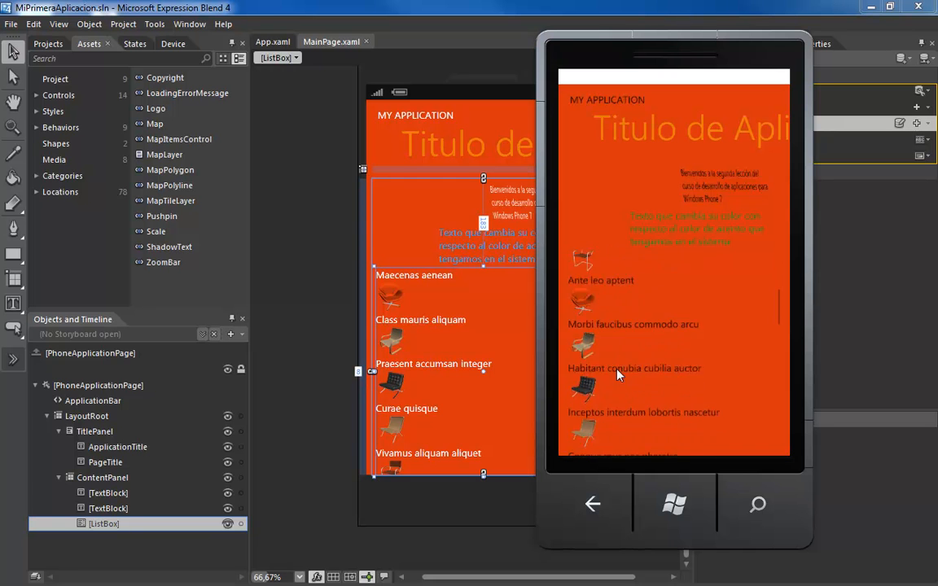
pyautogui.moveTo(598, 396); pyautogui.dragTo(607, 331)
pyautogui.moveTo(602, 436); pyautogui.dragTo(607, 327)
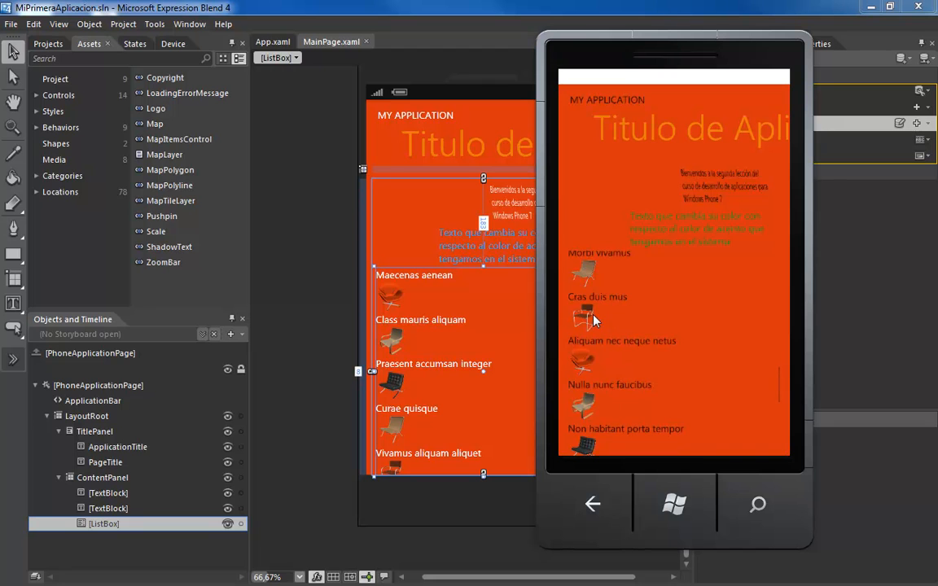
pyautogui.click(586, 386)
pyautogui.moveTo(597, 383); pyautogui.dragTo(655, 360)
pyautogui.moveTo(688, 269); pyautogui.dragTo(671, 503)
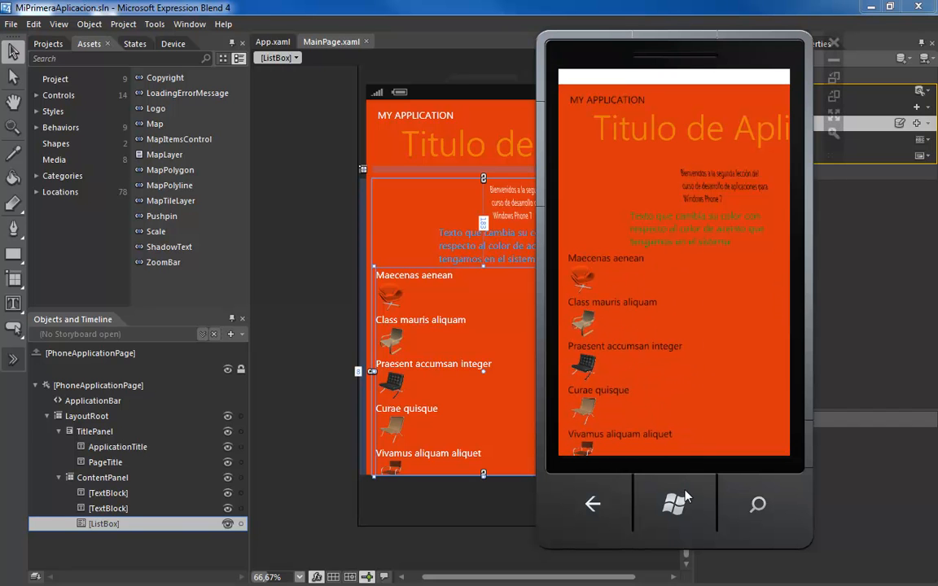
pyautogui.click(596, 506)
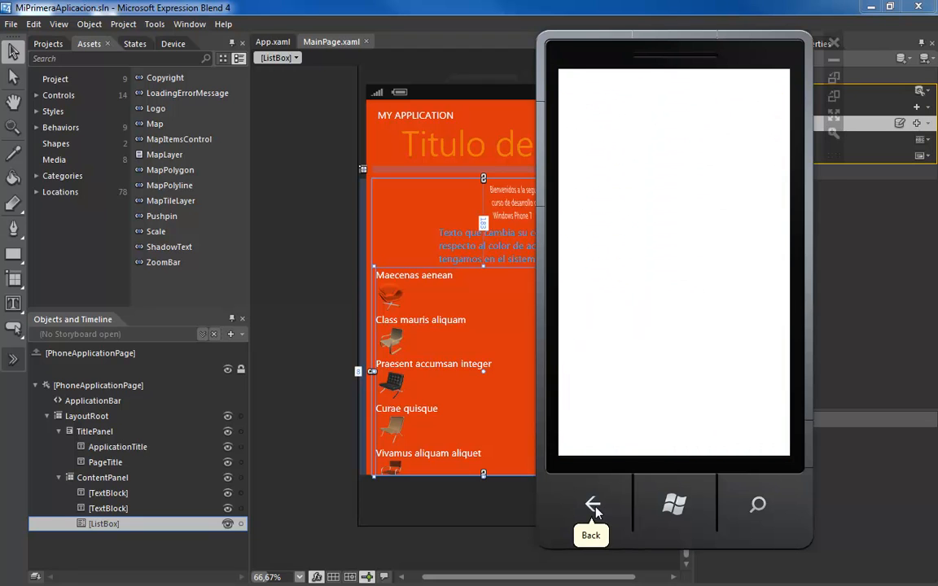
pyautogui.click(501, 6)
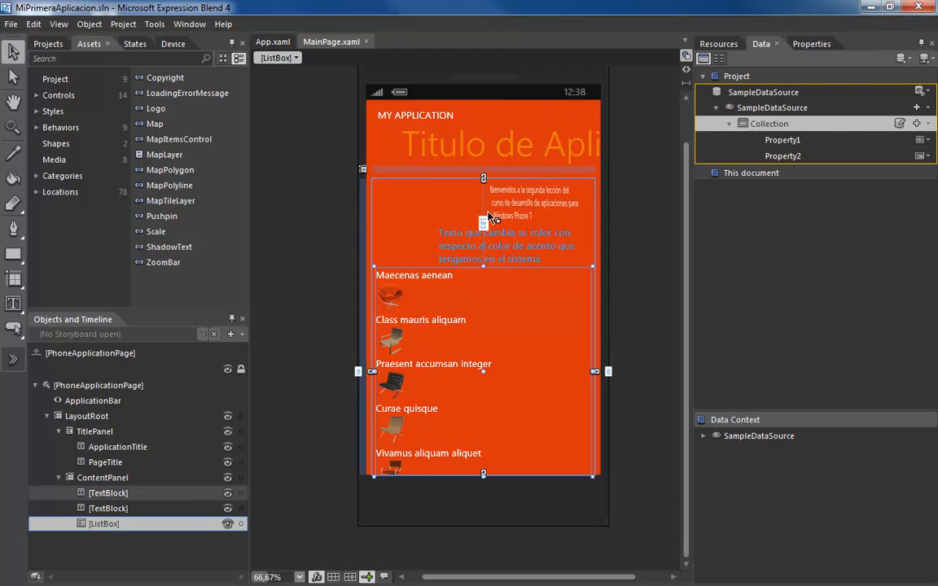
# - Lower the list box's upper edge and draw a rectangle in the gap between the blue text and the list
pyautogui.moveTo(483, 266); pyautogui.dragTo(487, 359)
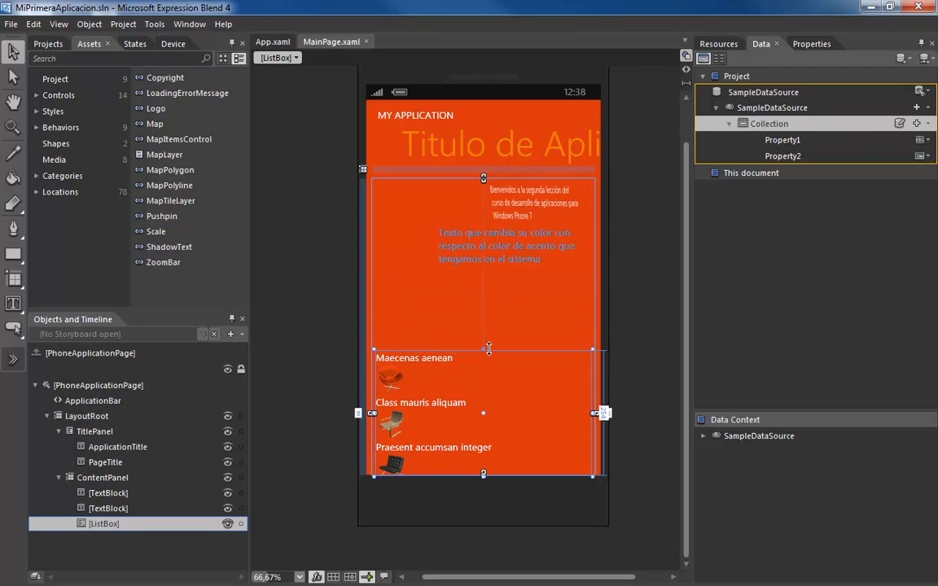
pyautogui.click(458, 322)
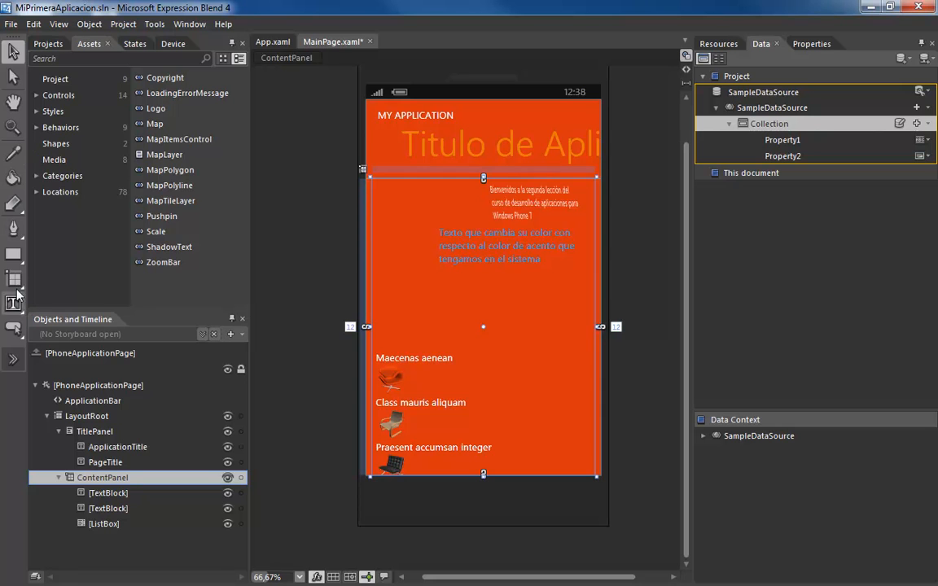
pyautogui.click(15, 256)
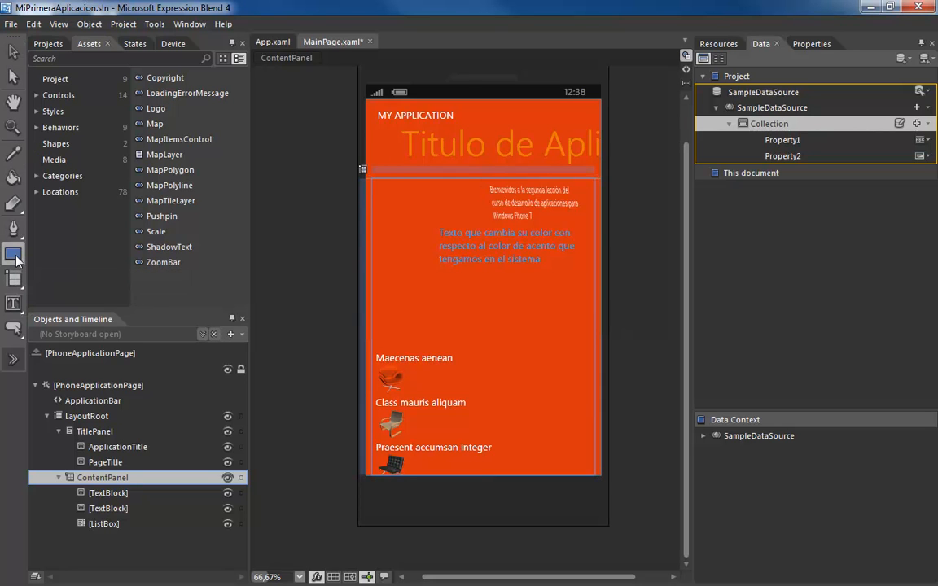
pyautogui.rightClick(15, 259)
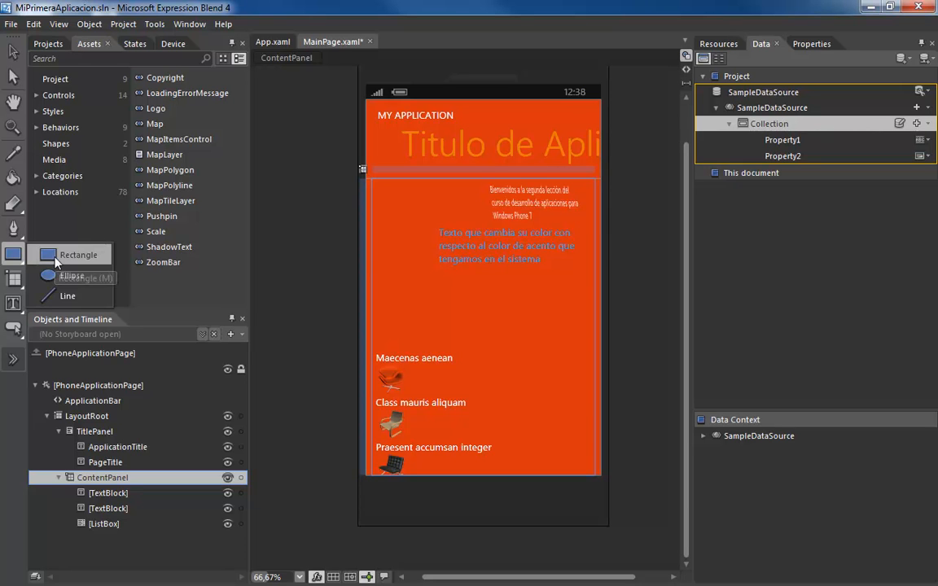
pyautogui.click(55, 259)
pyautogui.moveTo(411, 279)
pyautogui.mouseDown()
pyautogui.moveTo(466, 329)
pyautogui.moveTo(544, 332)
pyautogui.mouseUp()
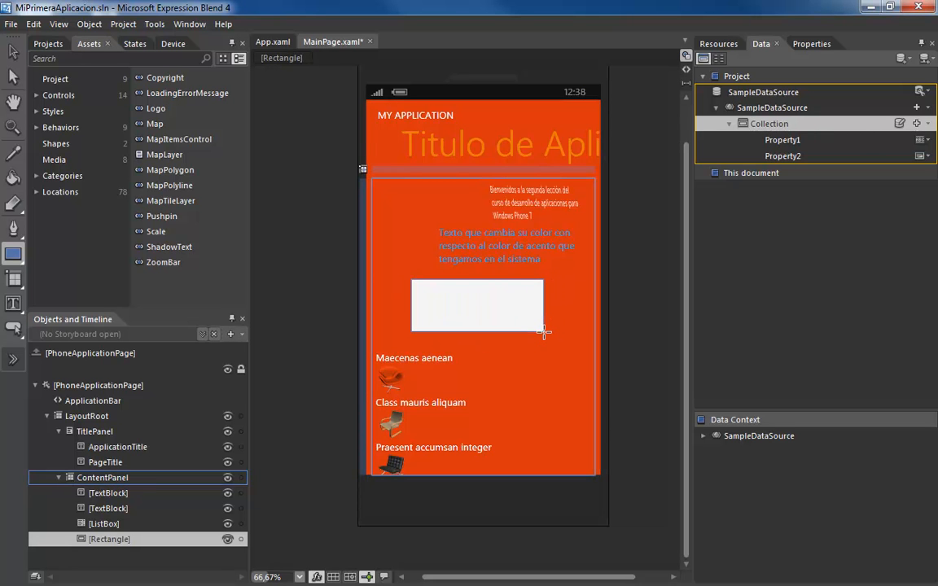
# - Give the rectangle's fill a gradient brush
pyautogui.click(811, 44)
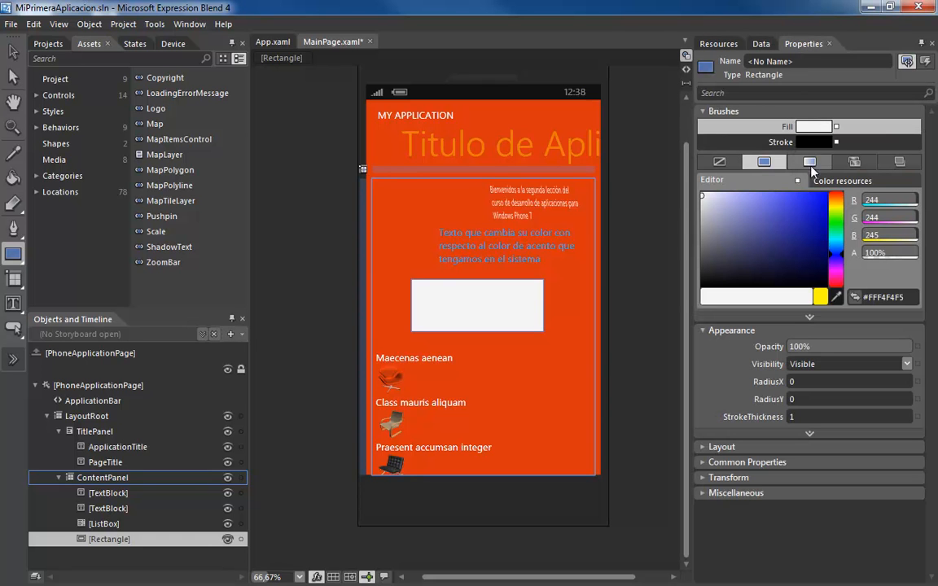
pyautogui.click(802, 143)
pyautogui.click(819, 128)
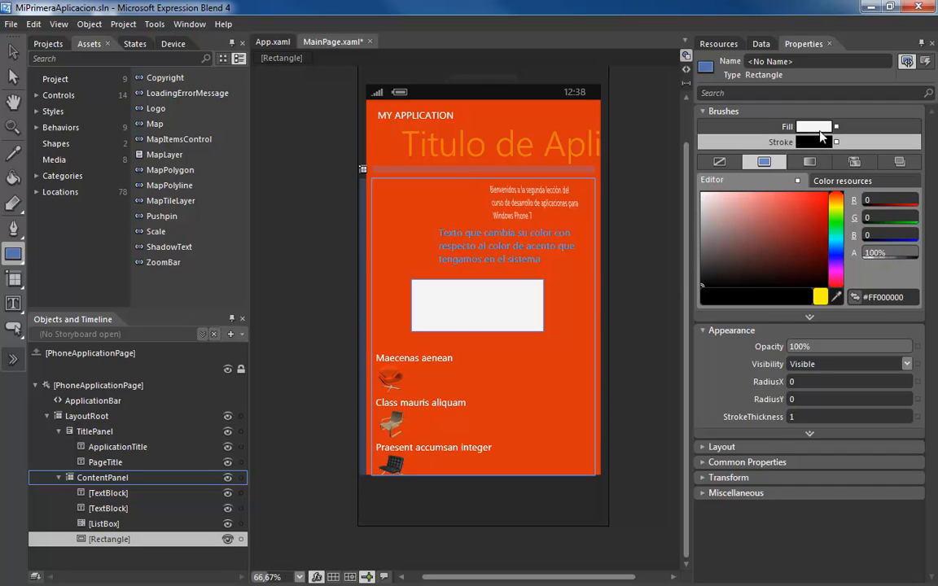
pyautogui.click(742, 246)
pyautogui.moveTo(742, 246); pyautogui.dragTo(826, 194)
pyautogui.click(817, 162)
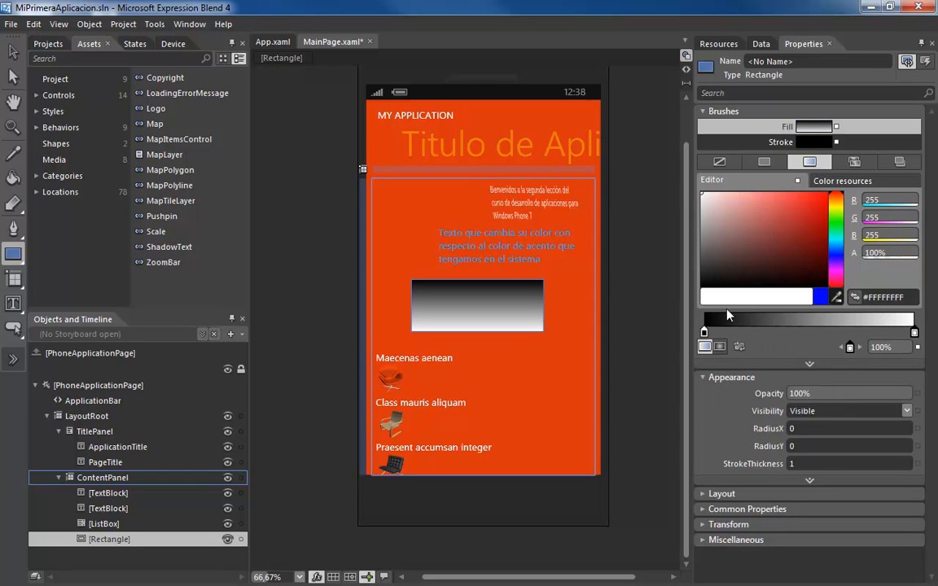
# - Set the fill gradient's start stop to magenta #FFFF00F5
pyautogui.click(704, 333)
pyautogui.moveTo(838, 262); pyautogui.dragTo(837, 271)
pyautogui.moveTo(707, 268); pyautogui.dragTo(832, 189)
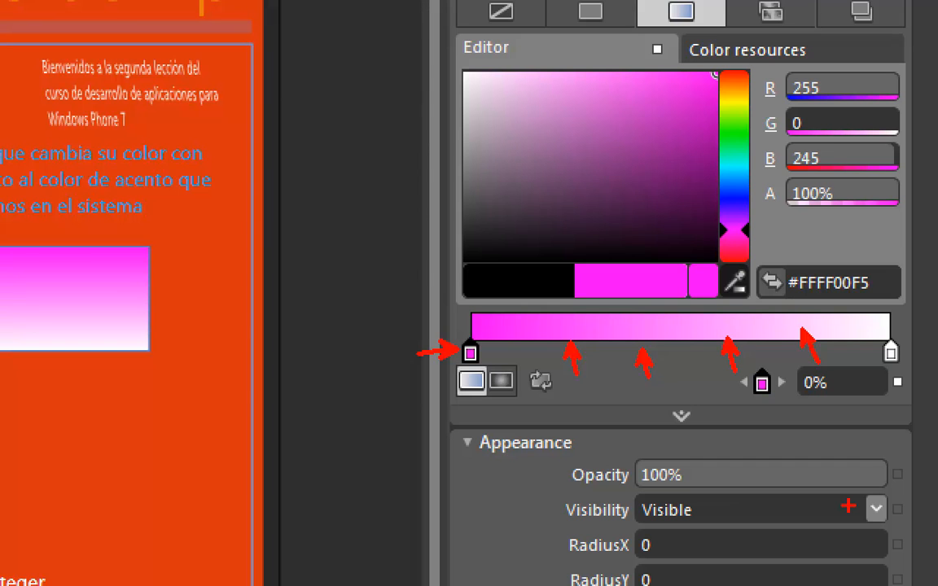
# - Try a radial gradient on the rectangle's fill and return it to a linear gradient
pyautogui.moveTo(509, 393)
pyautogui.mouseDown()
pyautogui.moveTo(486, 429)
pyautogui.moveTo(434, 430)
pyautogui.mouseUp()
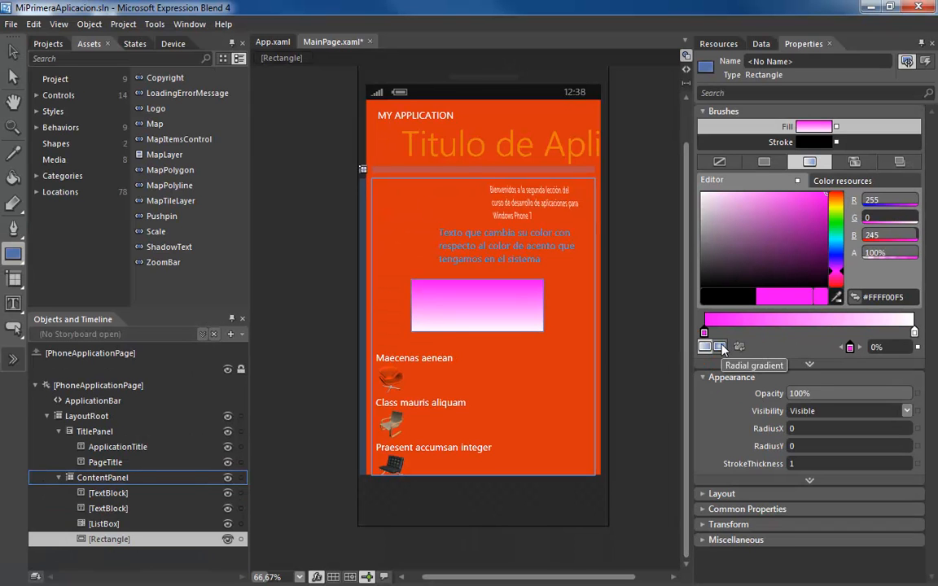
pyautogui.click(721, 347)
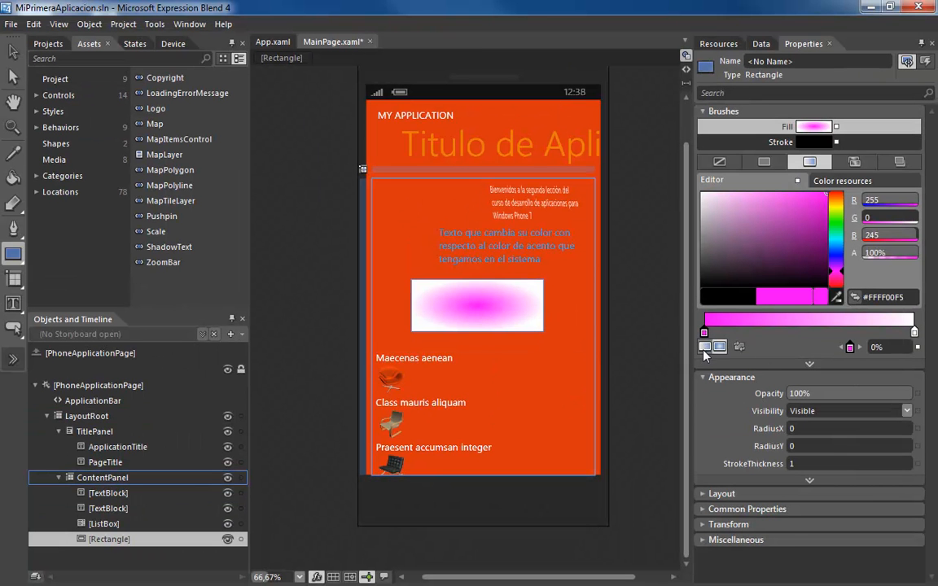
pyautogui.click(704, 348)
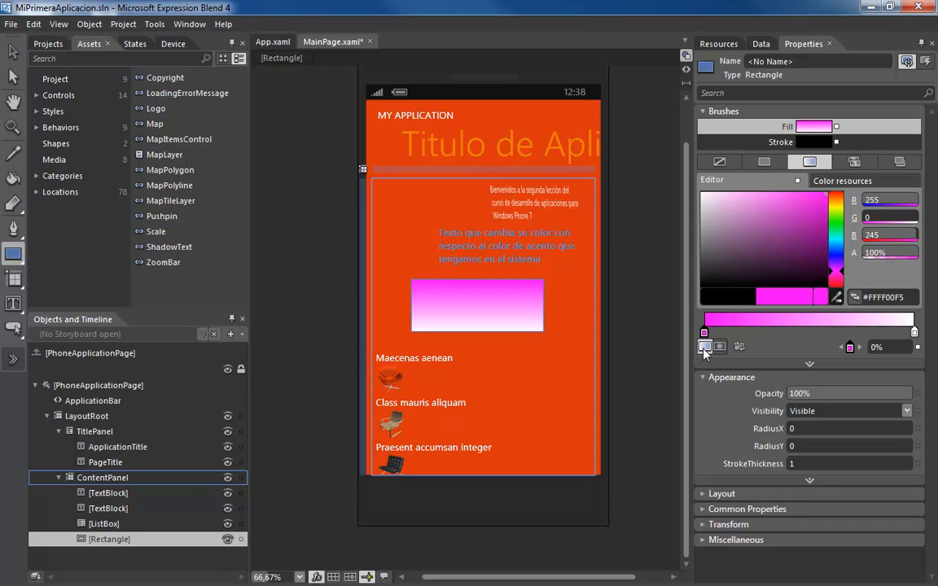
# - Turn the rectangle's fill gradient horizontal with the Gradient tool, starting it just outside the rectangle's left edge
pyautogui.click(18, 205)
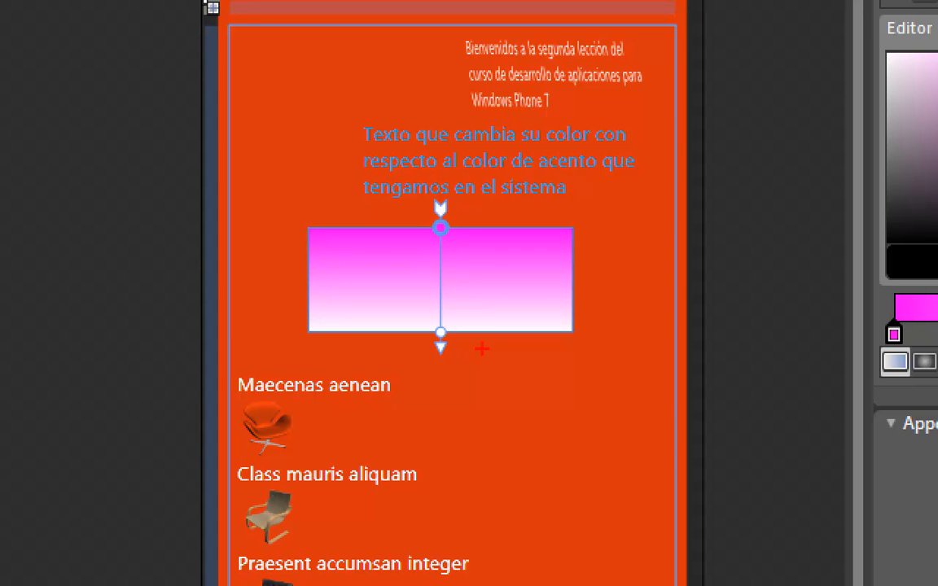
pyautogui.moveTo(477, 351)
pyautogui.mouseDown()
pyautogui.moveTo(468, 241)
pyautogui.moveTo(476, 208)
pyautogui.mouseUp()
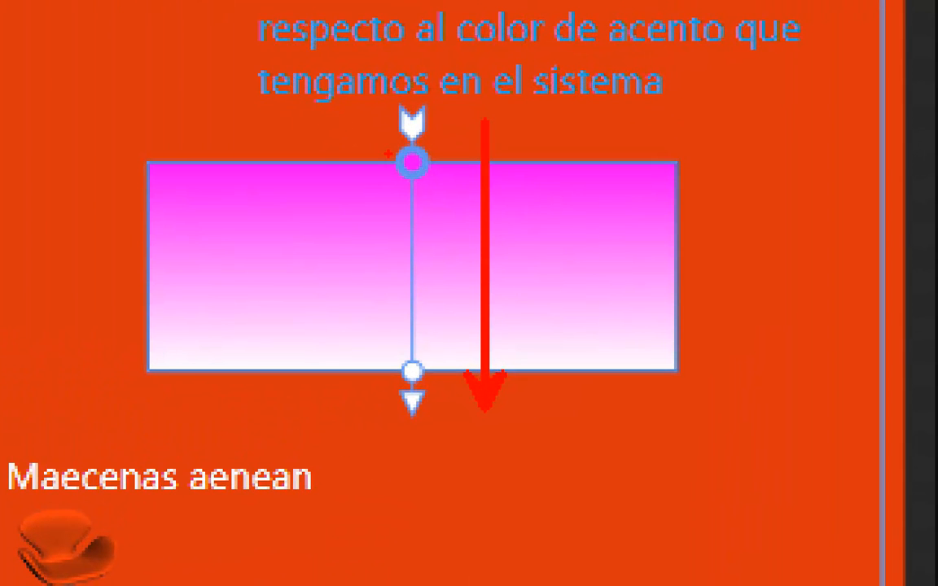
pyautogui.moveTo(427, 204); pyautogui.dragTo(318, 161)
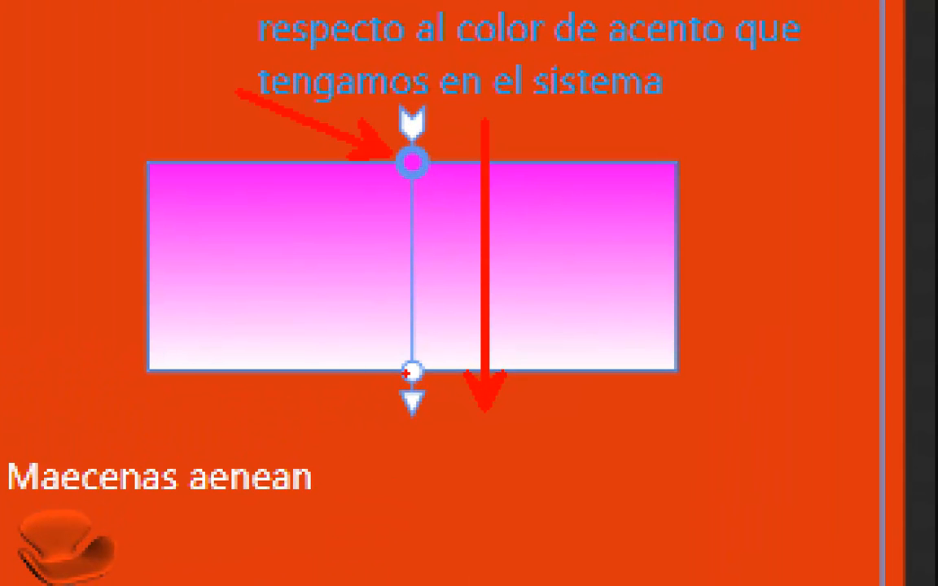
pyautogui.moveTo(324, 456); pyautogui.dragTo(402, 379)
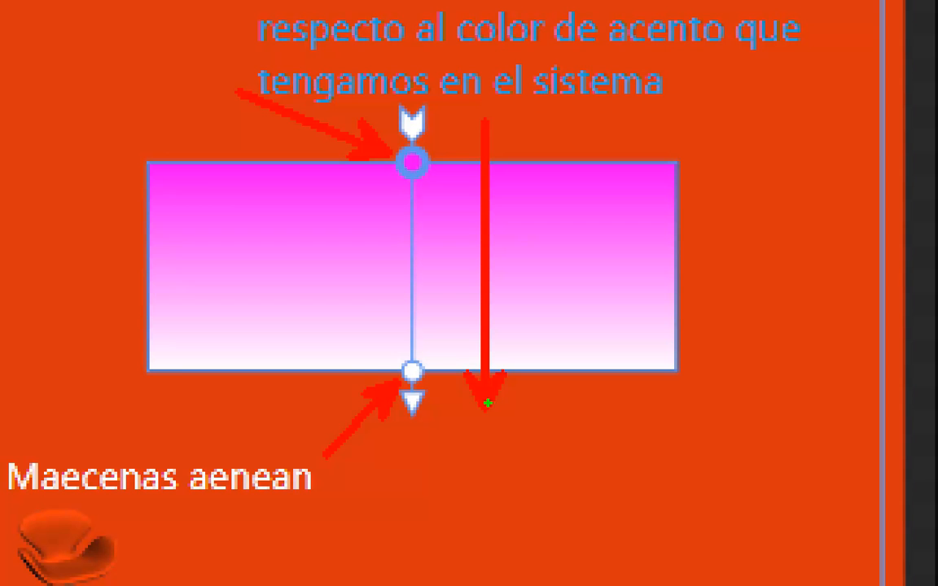
pyautogui.moveTo(485, 401)
pyautogui.mouseDown()
pyautogui.moveTo(470, 175)
pyautogui.moveTo(487, 120)
pyautogui.mouseUp()
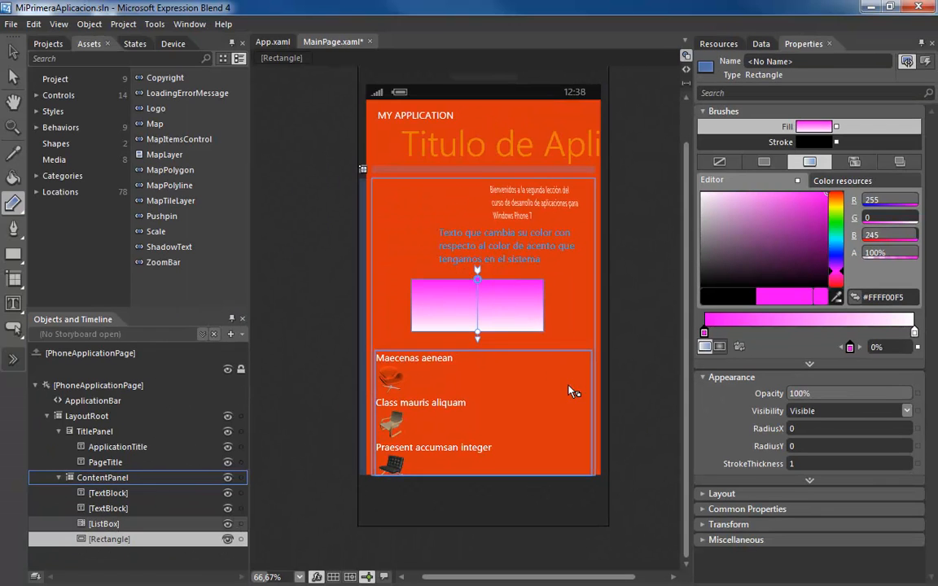
pyautogui.scroll(3, 477, 265)
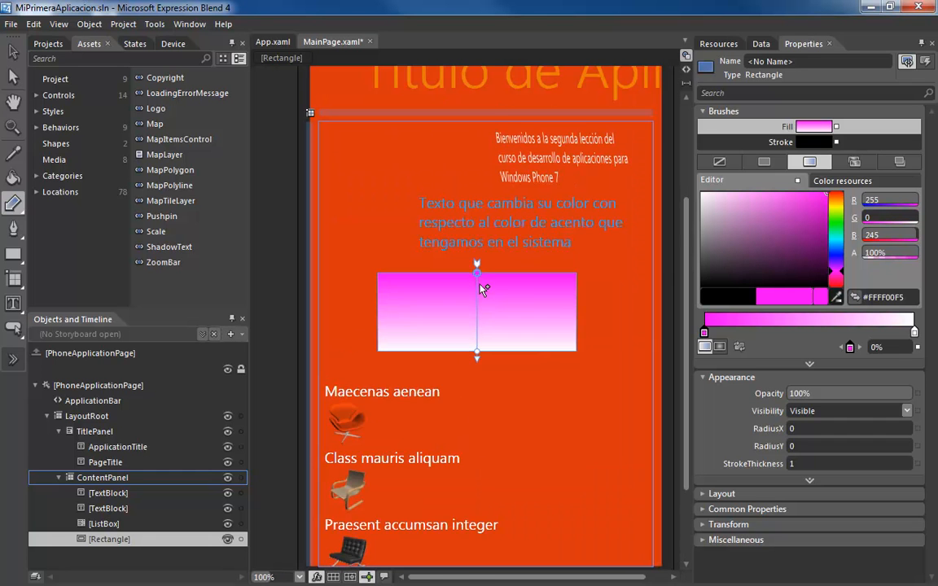
pyautogui.moveTo(474, 259); pyautogui.dragTo(310, 329)
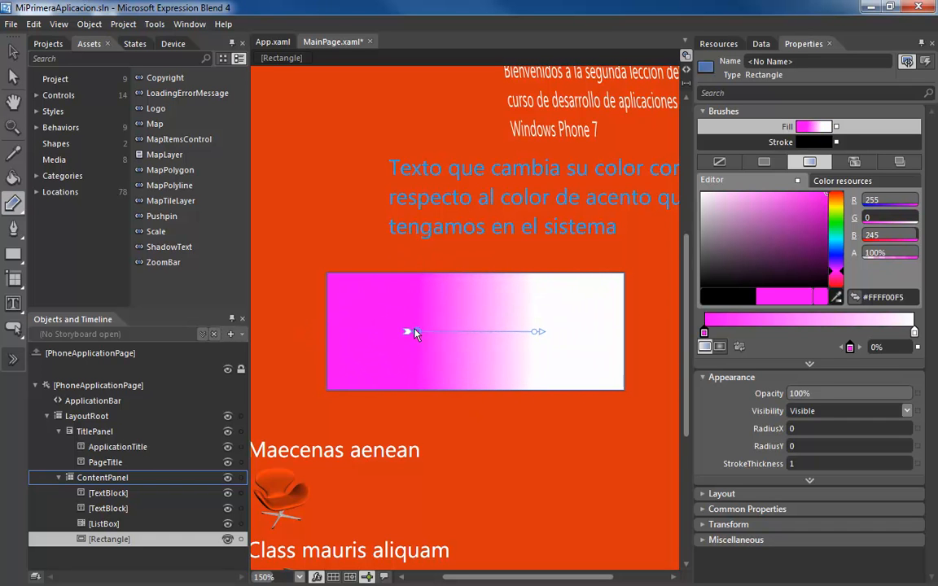
pyautogui.moveTo(408, 338); pyautogui.dragTo(298, 339)
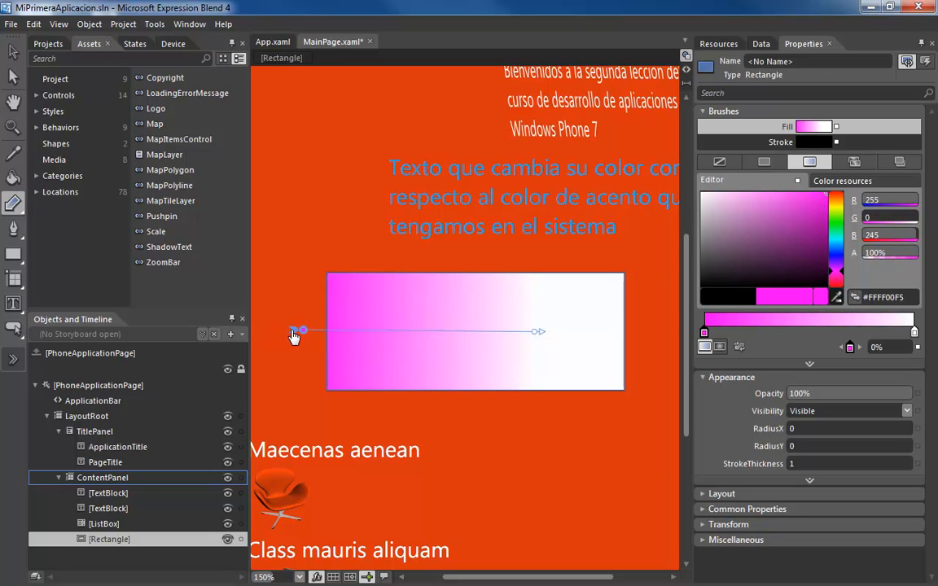
# - End the gradient at the rectangle's right edge and place the magenta stop at 7.3% and the white stop at 90.3%
pyautogui.moveTo(543, 334); pyautogui.dragTo(381, 352)
pyautogui.moveTo(305, 331); pyautogui.dragTo(327, 331)
pyautogui.scroll(-1, 487, 407)
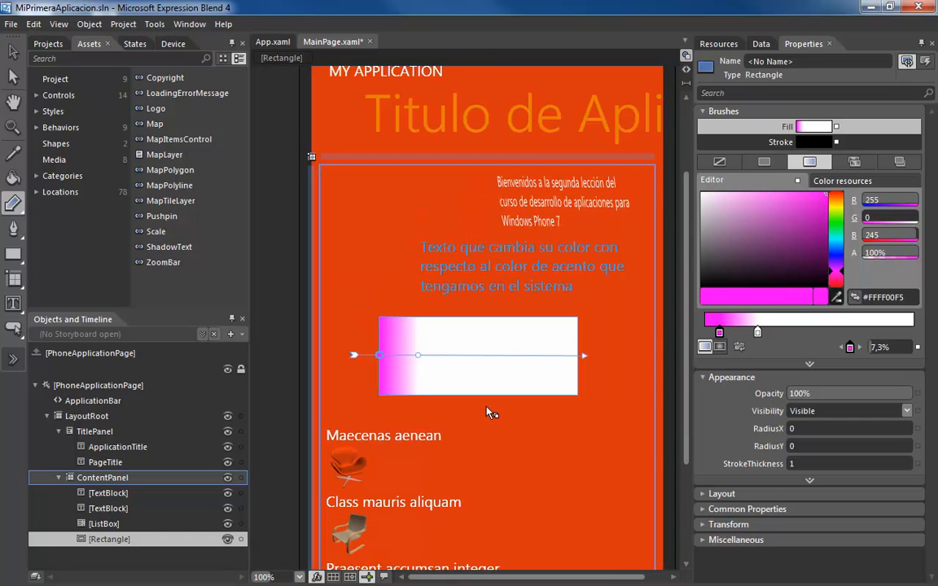
pyautogui.scroll(-1, 487, 407)
pyautogui.scroll(1, 487, 408)
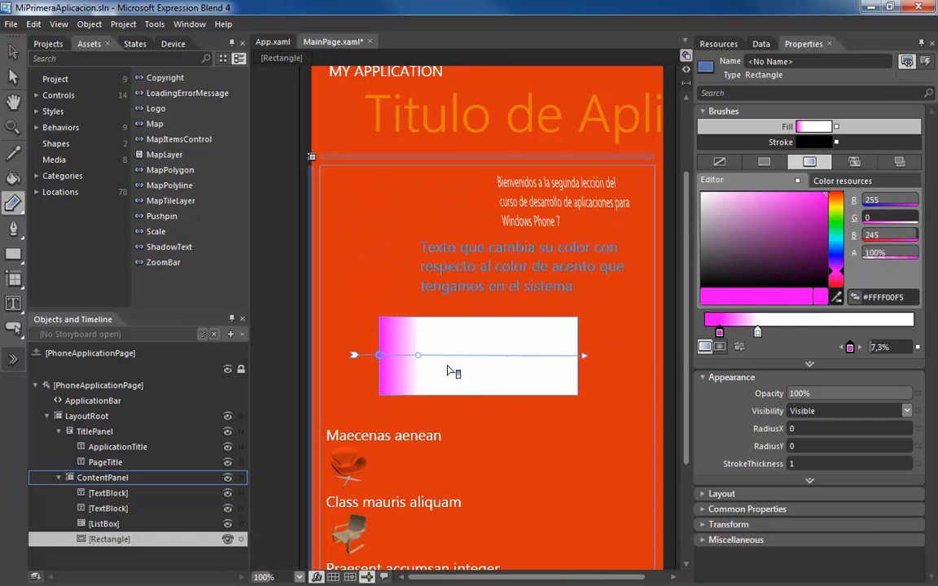
pyautogui.moveTo(419, 356); pyautogui.dragTo(557, 366)
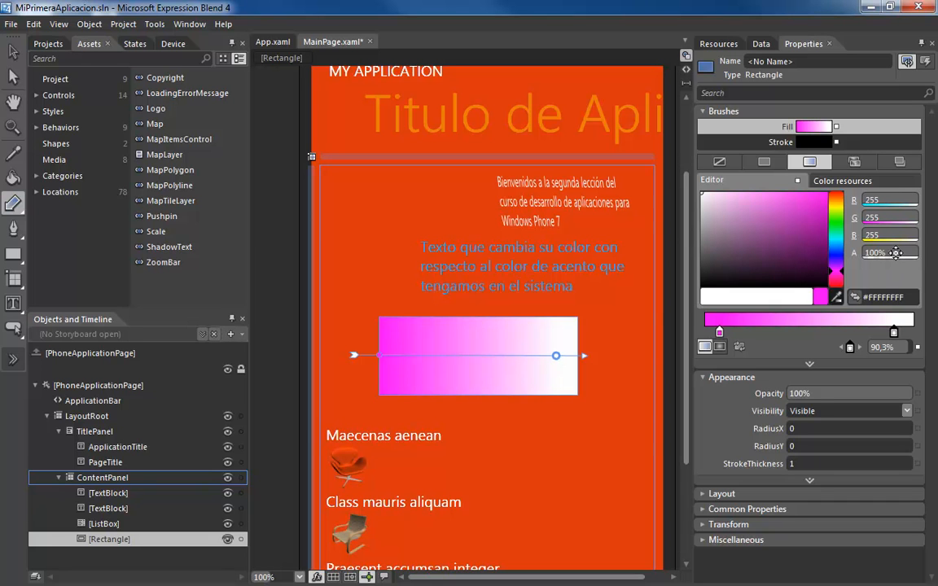
# - Set the white gradient stop's alpha to 0% and move the magenta stop to 8.8%
pyautogui.moveTo(896, 254); pyautogui.dragTo(789, 227)
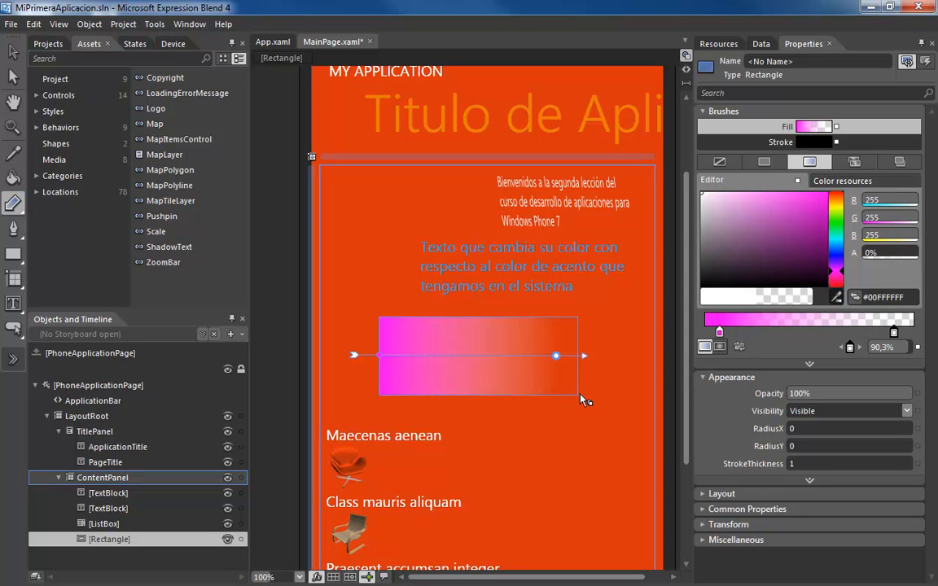
pyautogui.scroll(1, 576, 391)
pyautogui.scroll(-1, 537, 385)
pyautogui.moveTo(369, 354); pyautogui.dragTo(432, 351)
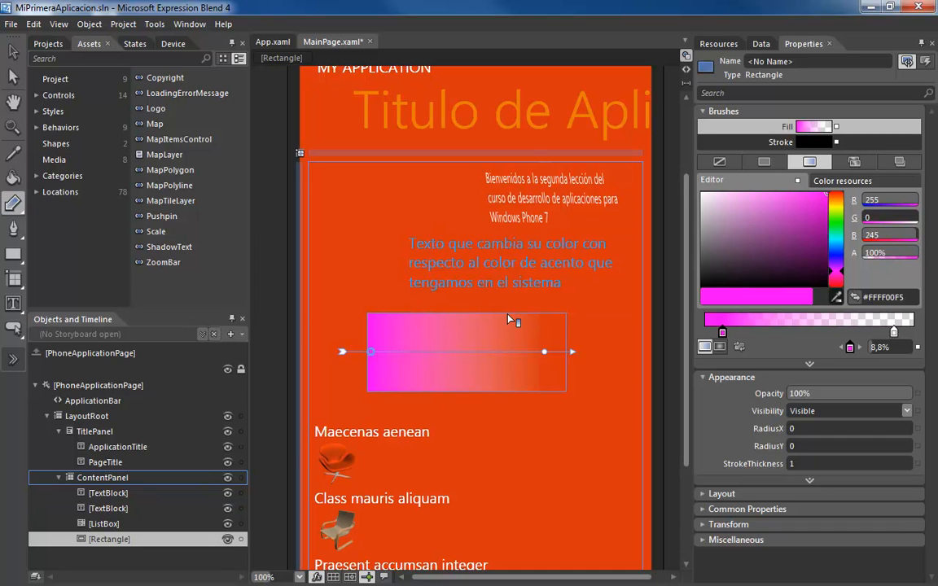
# - Set the rectangle's stroke to a solid green, #FF2AFD00
pyautogui.click(787, 142)
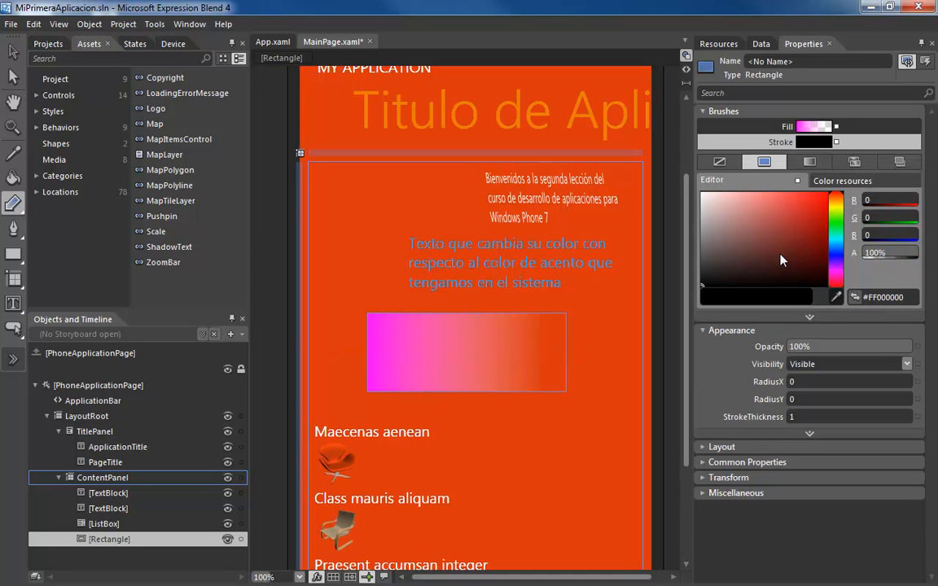
pyautogui.moveTo(781, 259); pyautogui.dragTo(691, 281)
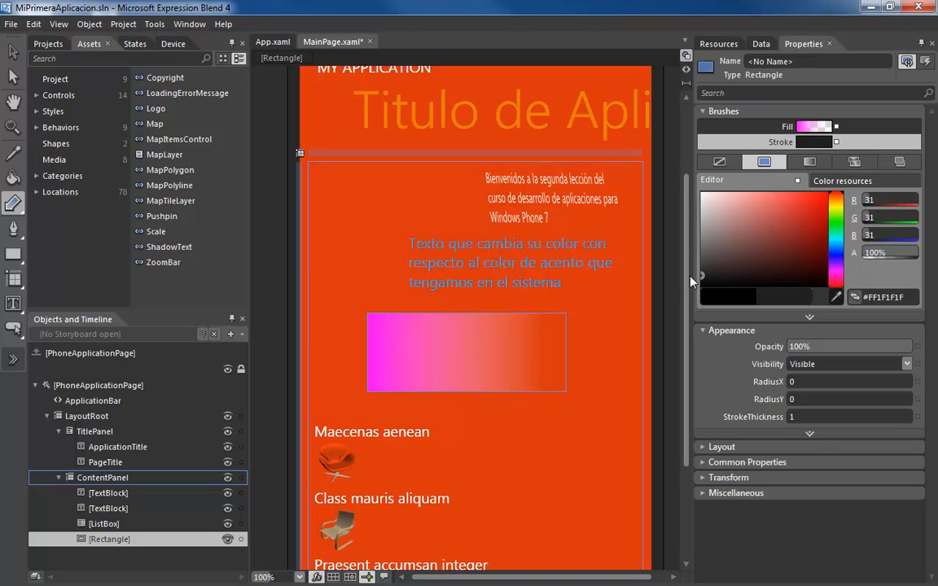
pyautogui.click(810, 317)
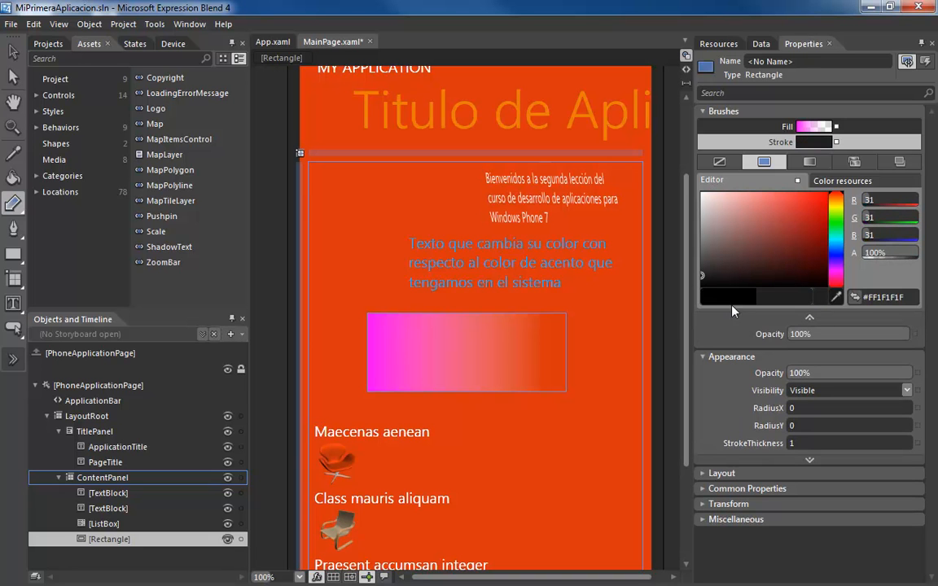
pyautogui.moveTo(837, 217); pyautogui.dragTo(839, 220)
pyautogui.moveTo(801, 262); pyautogui.dragTo(828, 194)
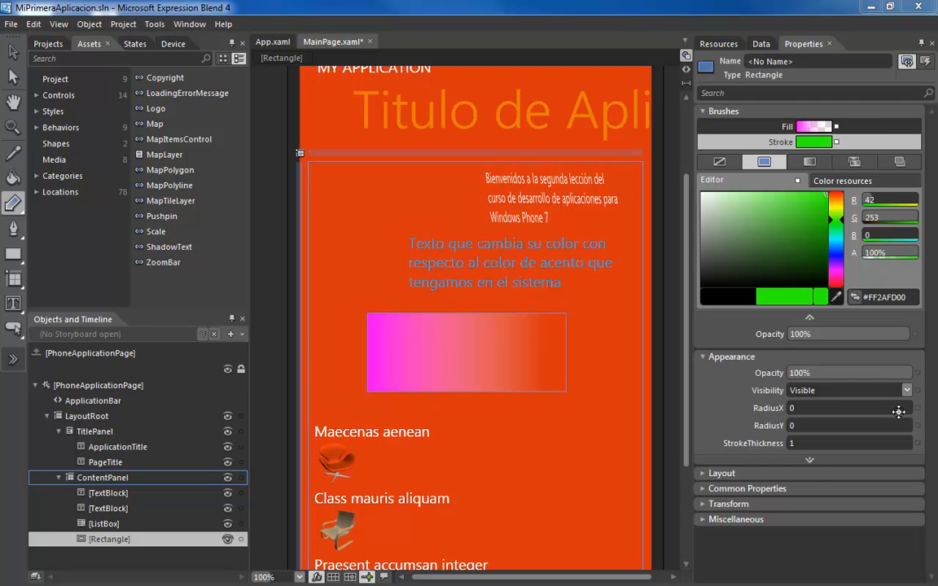
# - Set the rectangle's stroke thickness to 10
pyautogui.click(878, 440)
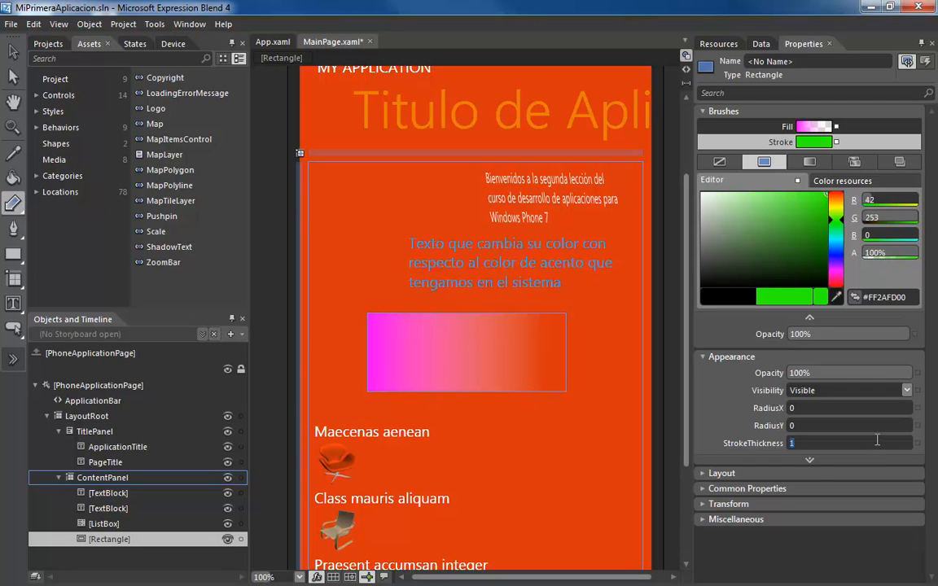
pyautogui.write('10')
pyautogui.press('Return')
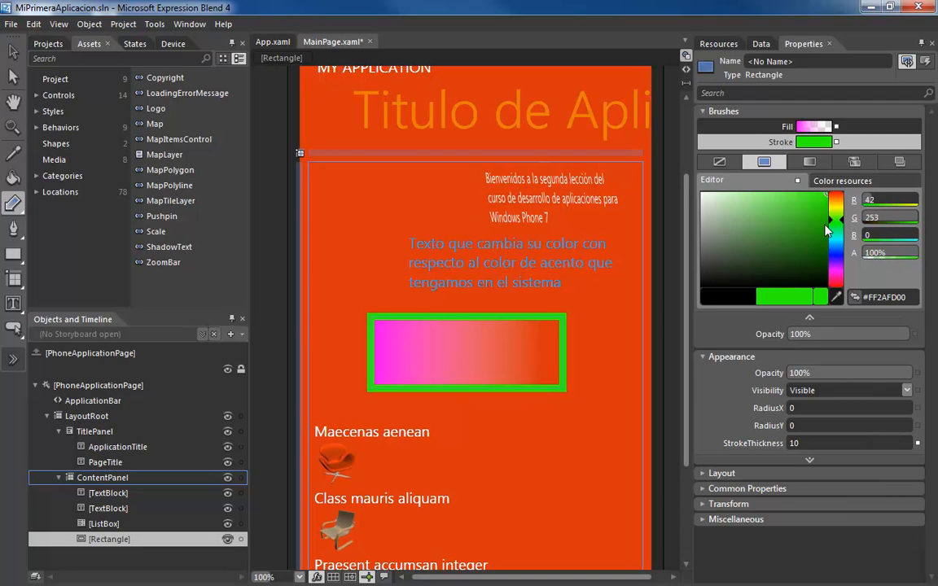
# - Round the rectangle's corners with RadiusX and RadiusY both set to 30
pyautogui.click(810, 460)
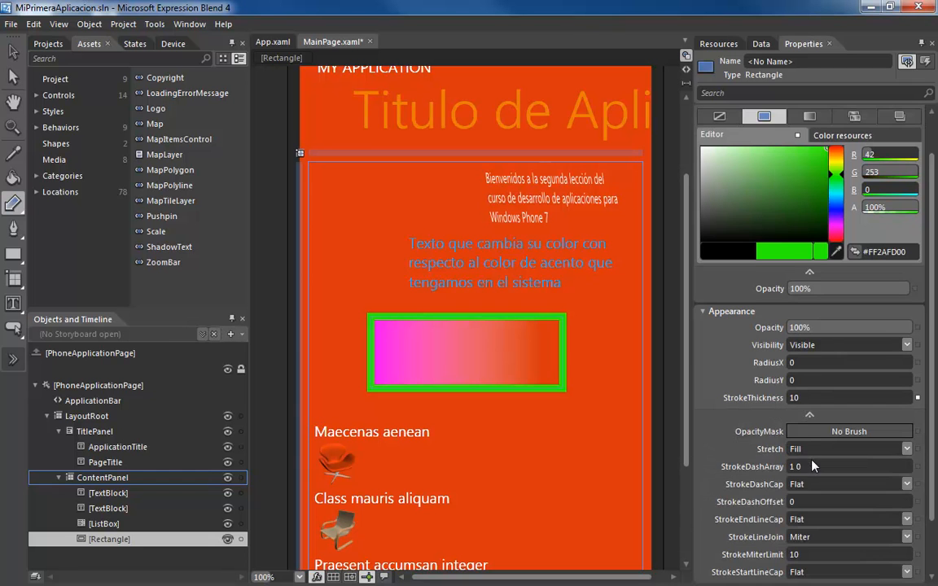
pyautogui.scroll(-2, 813, 466)
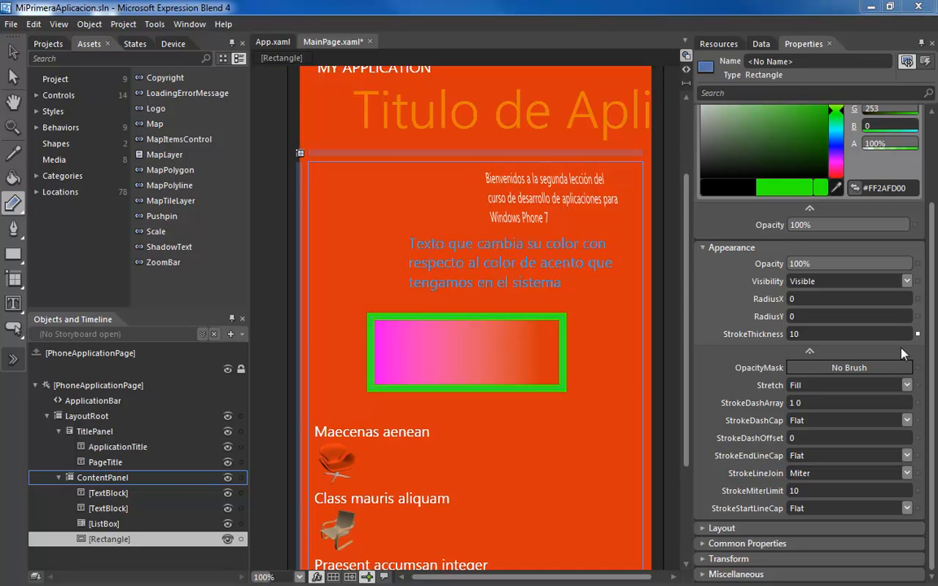
pyautogui.click(814, 299)
pyautogui.write('30')
pyautogui.press('Tab')
pyautogui.write('30')
pyautogui.press('Return')
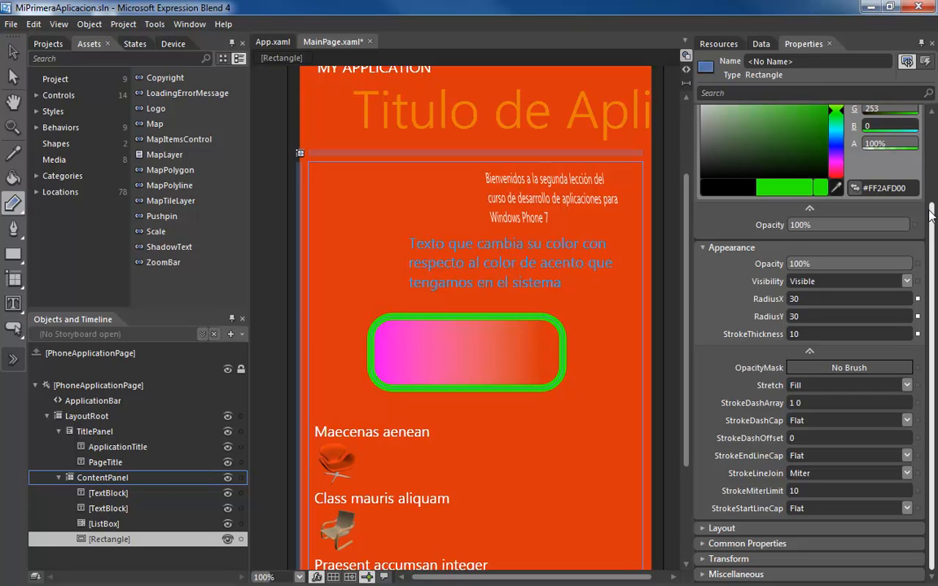
# - Change the rectangle's stroke color to yellow, #FFFDDC00
pyautogui.moveTo(930, 217); pyautogui.dragTo(930, 151)
pyautogui.moveTo(842, 193); pyautogui.dragTo(842, 181)
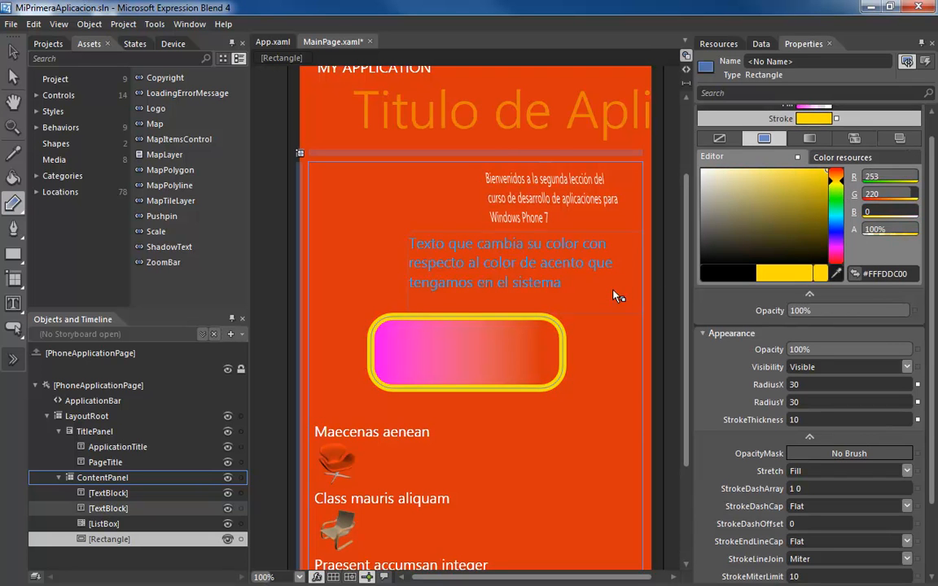
pyautogui.scroll(-1, 659, 277)
pyautogui.moveTo(562, 577); pyautogui.dragTo(600, 580)
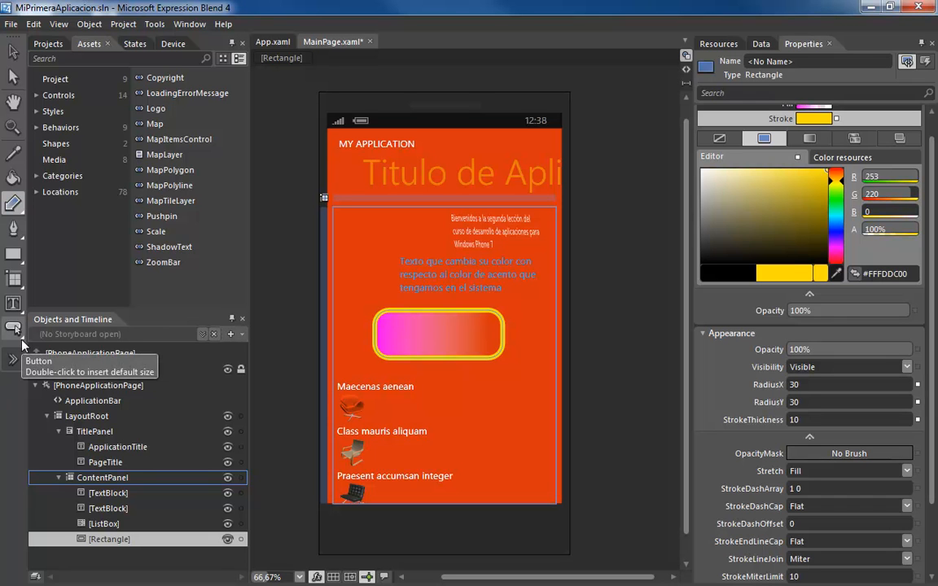
# - Look through the complete list of controls available for the project
pyautogui.click(13, 359)
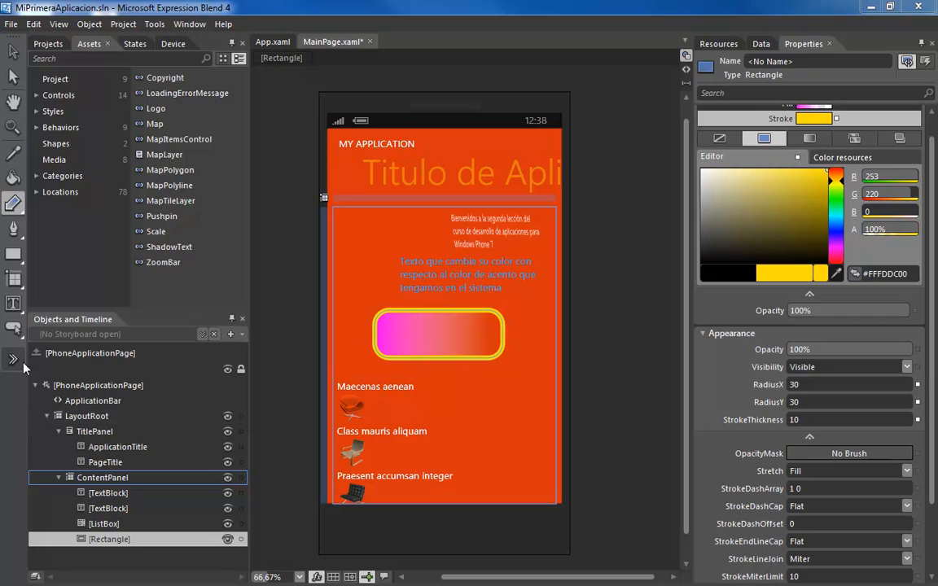
pyautogui.click(27, 359)
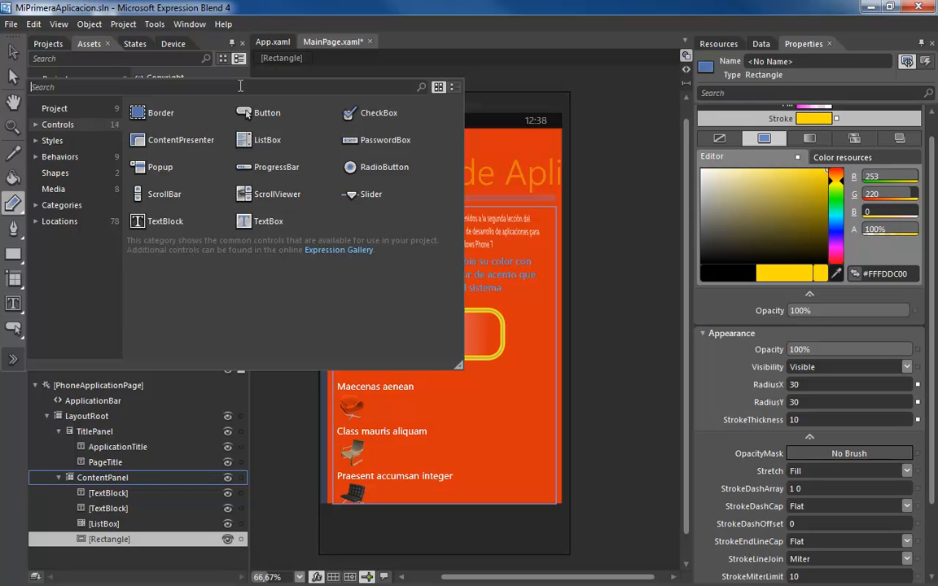
pyautogui.click(47, 140)
pyautogui.click(36, 125)
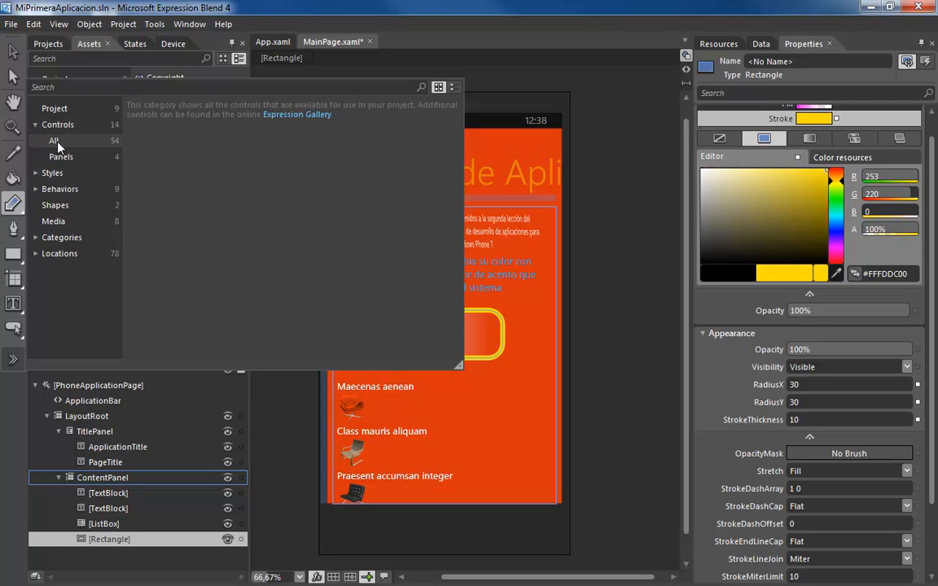
pyautogui.click(53, 141)
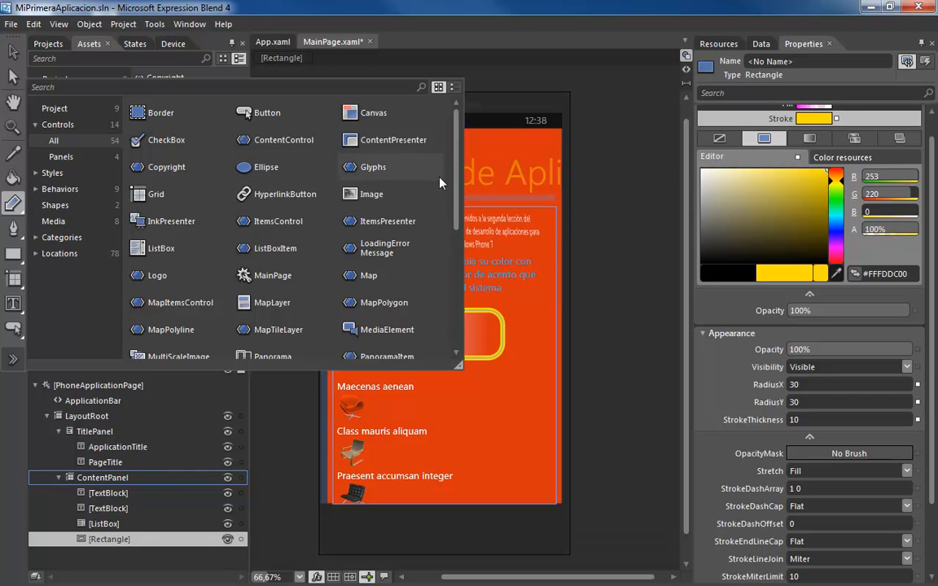
pyautogui.moveTo(456, 171); pyautogui.dragTo(459, 279)
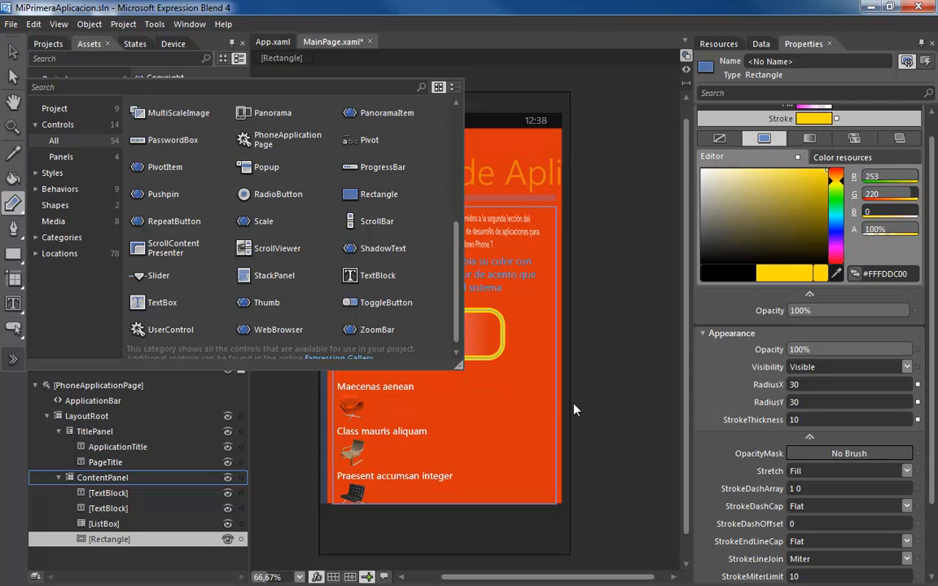
pyautogui.click(625, 346)
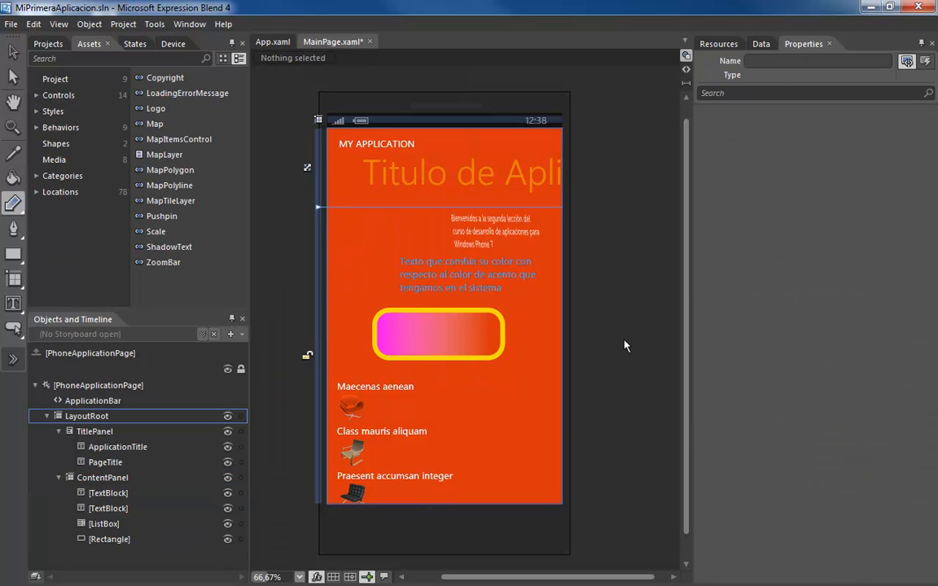
# - Open the MiPrimeraAplicacion project for editing in Visual Studio
pyautogui.click(48, 43)
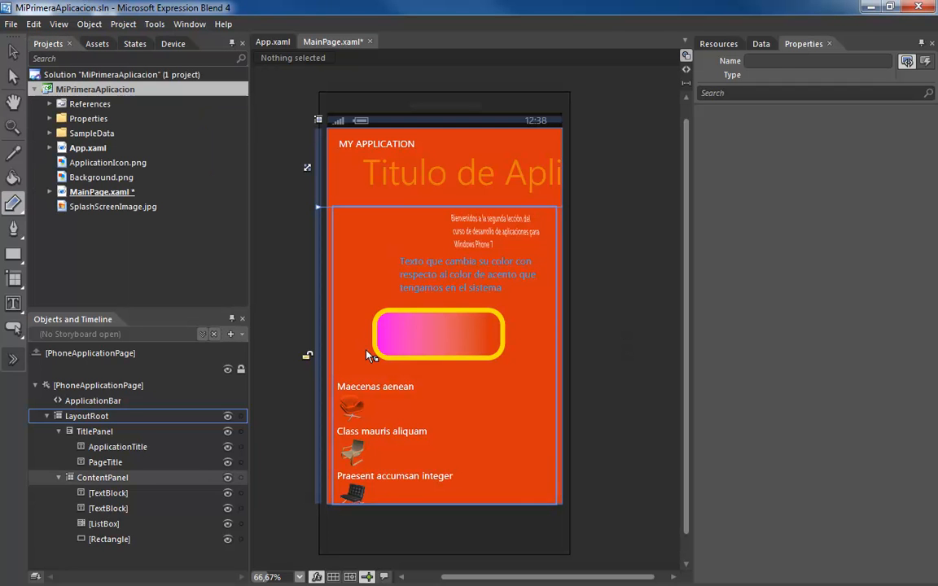
pyautogui.click(419, 342)
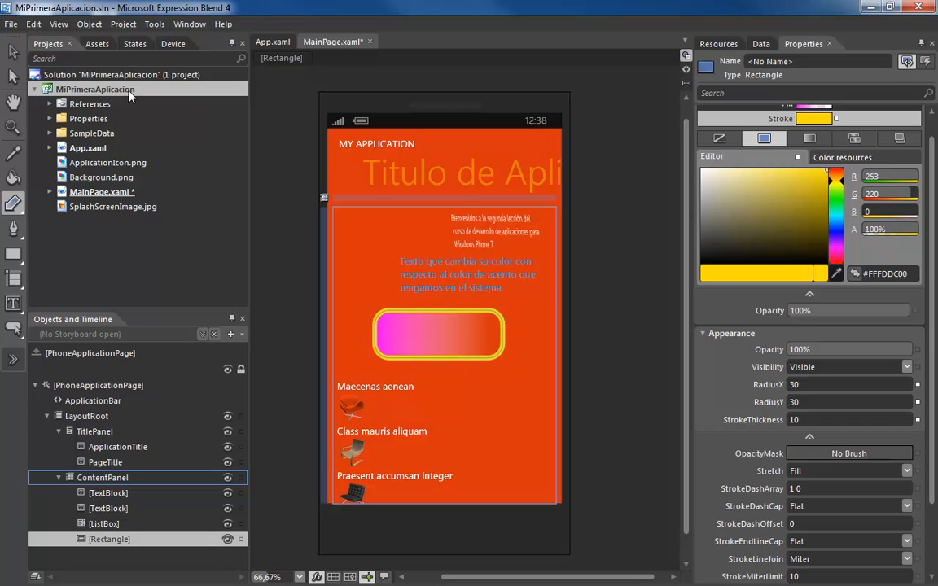
pyautogui.rightClick(101, 95)
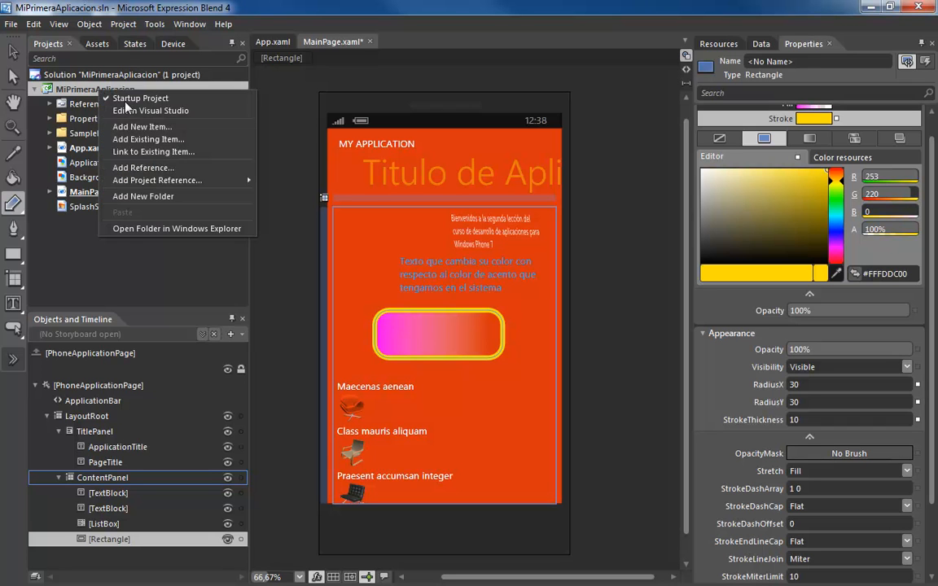
pyautogui.click(144, 112)
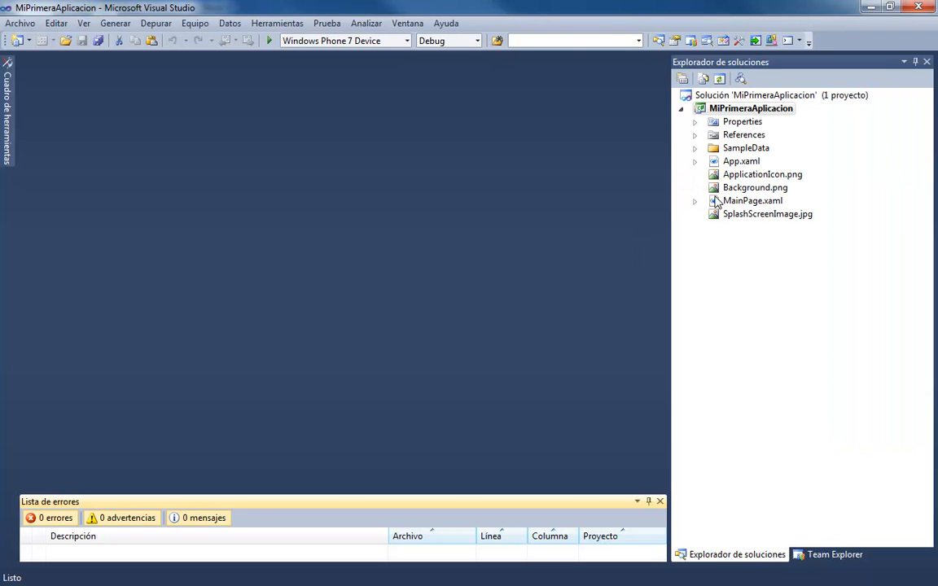
# - Open MainPage.xaml from the MiPrimeraAplicacion solution
pyautogui.click(749, 201)
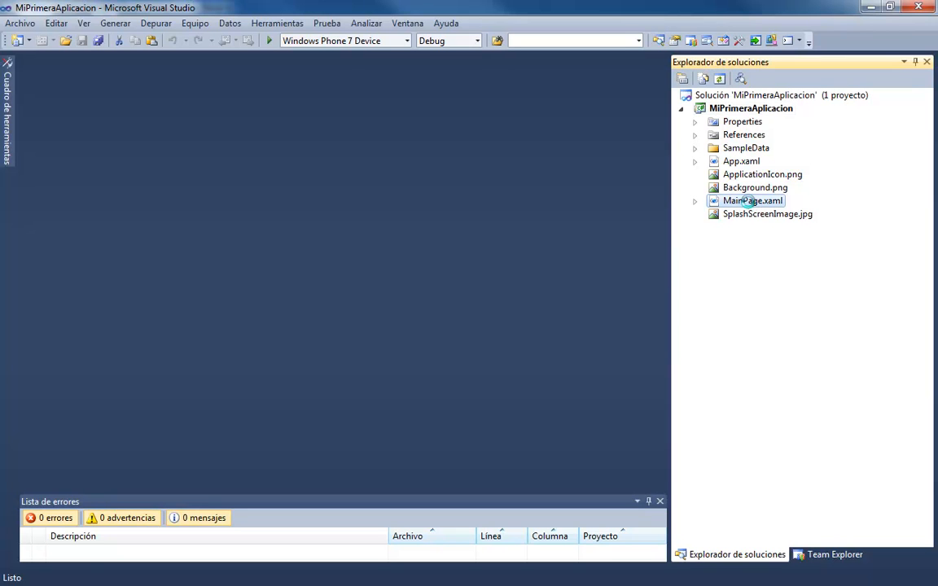
pyautogui.doubleClick(748, 201)
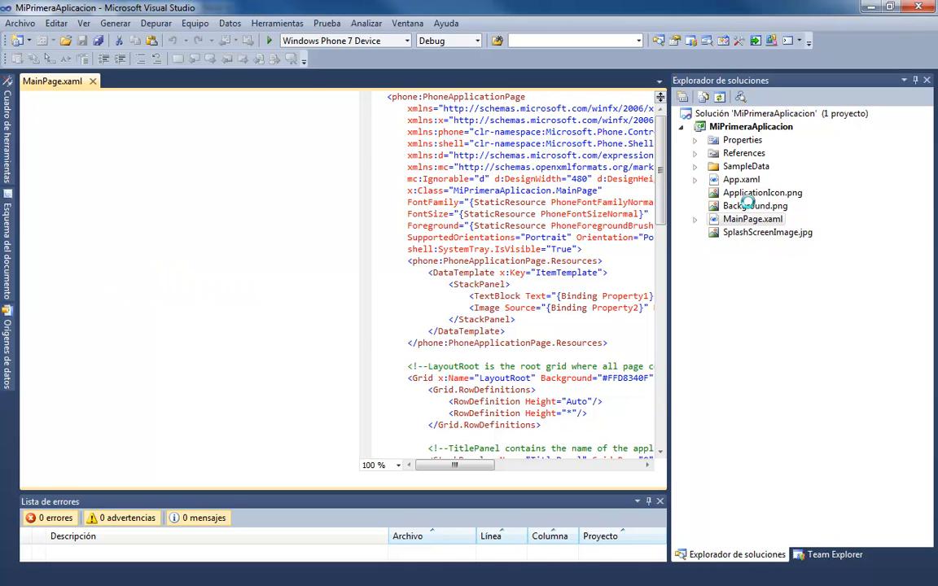
pyautogui.scroll(-3, 289, 337)
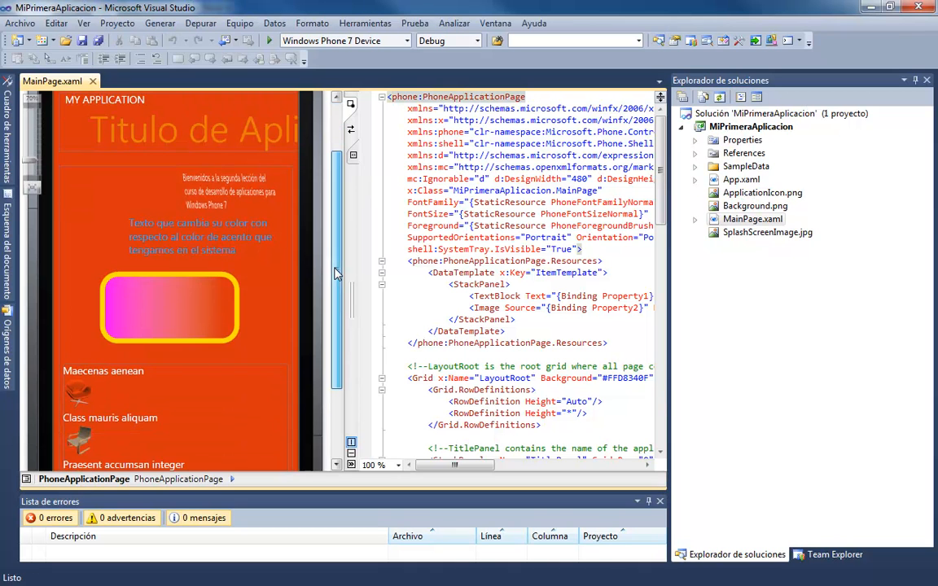
pyautogui.moveTo(335, 318); pyautogui.dragTo(337, 341)
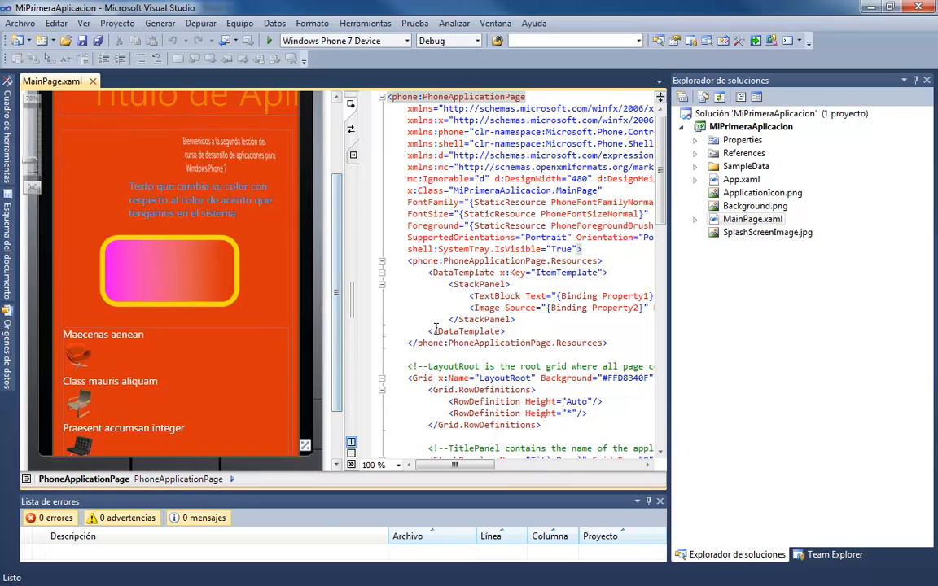
pyautogui.click(458, 320)
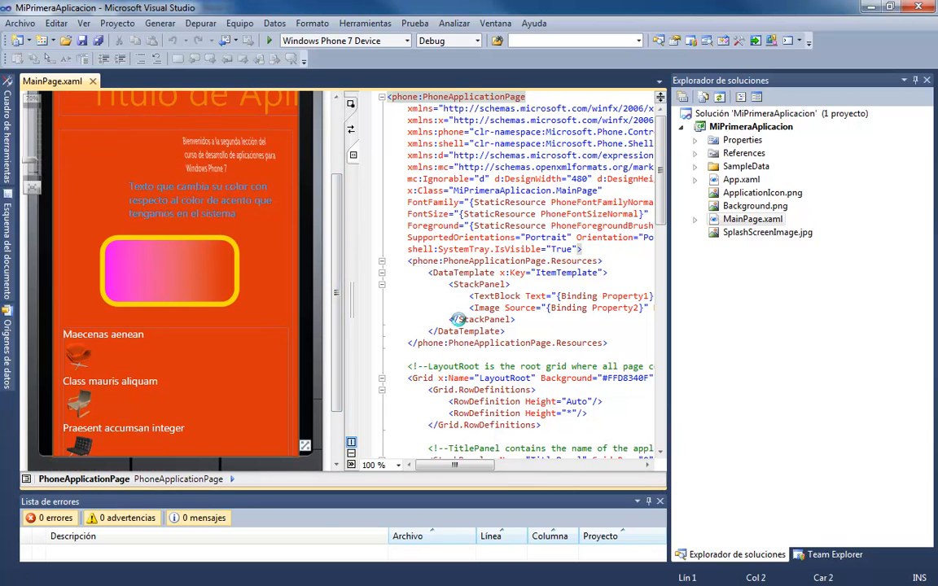
# - Collapse the XAML code pane and zoom the MainPage.xaml design view out to 50% to see the whole phone
pyautogui.click(351, 105)
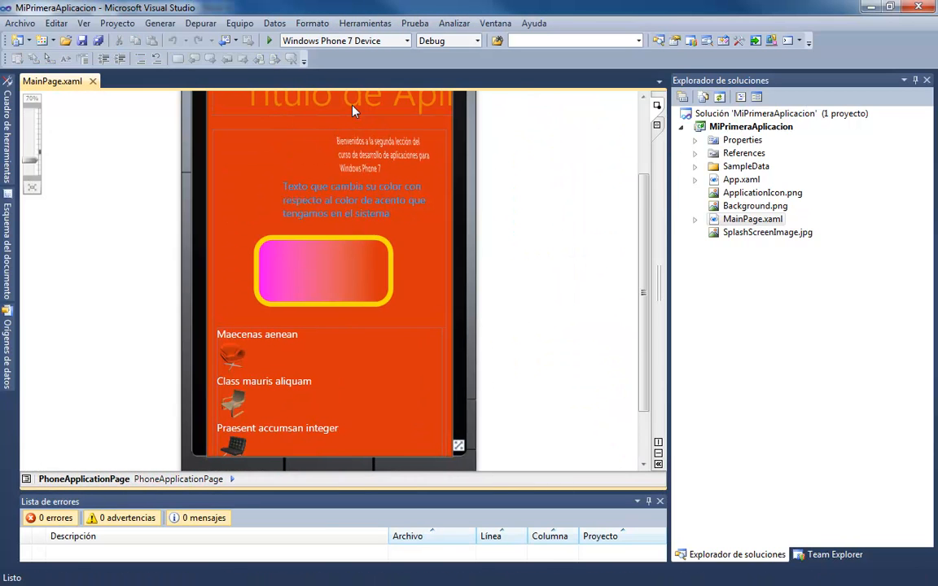
pyautogui.scroll(-1, 523, 243)
pyautogui.scroll(-1, 522, 243)
pyautogui.moveTo(646, 248); pyautogui.dragTo(645, 211)
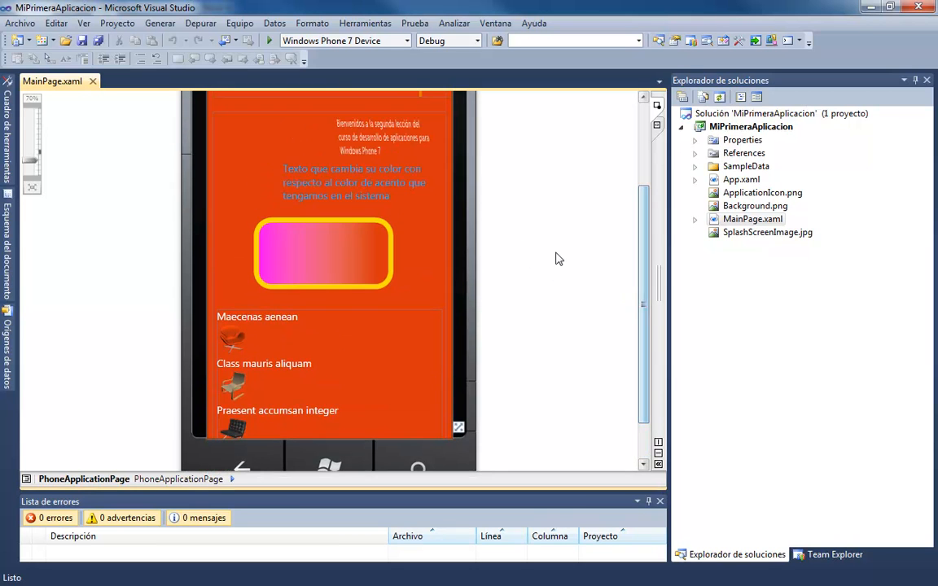
pyautogui.scroll(-1, 558, 258)
pyautogui.scroll(4, 558, 258)
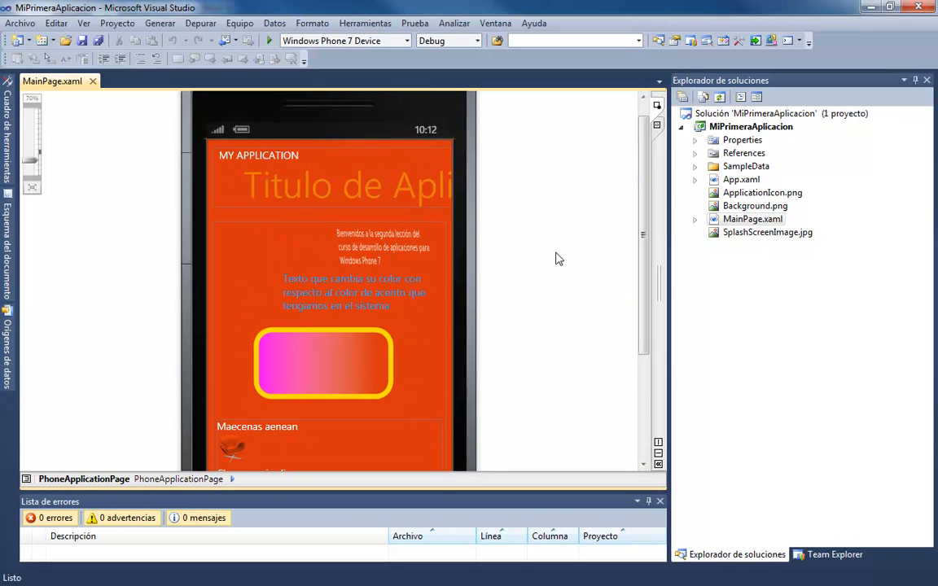
pyautogui.scroll(-2, 558, 259)
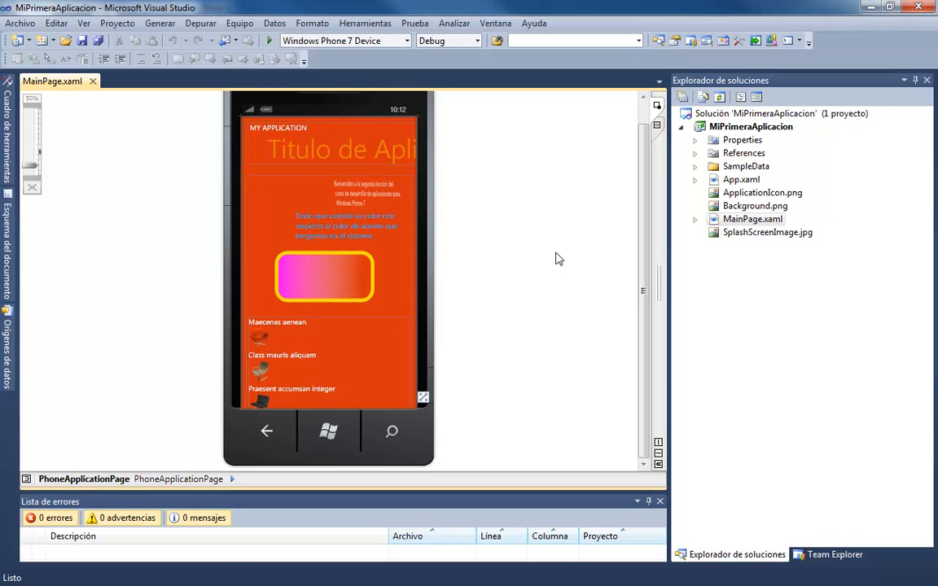
# - Examine the document outline, the available Windows Phone controls and the gradient rectangle's properties
pyautogui.moveTo(9, 273)
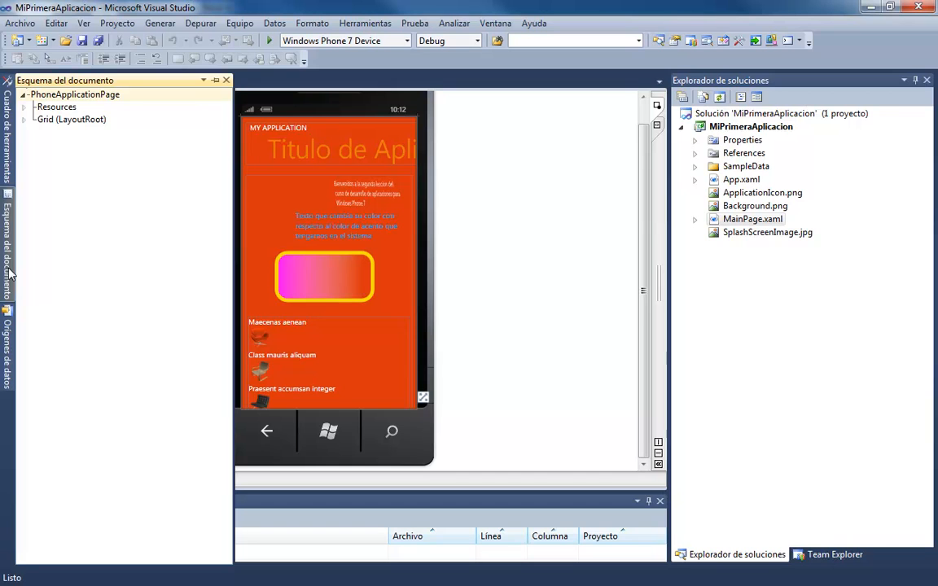
pyautogui.moveTo(8, 167)
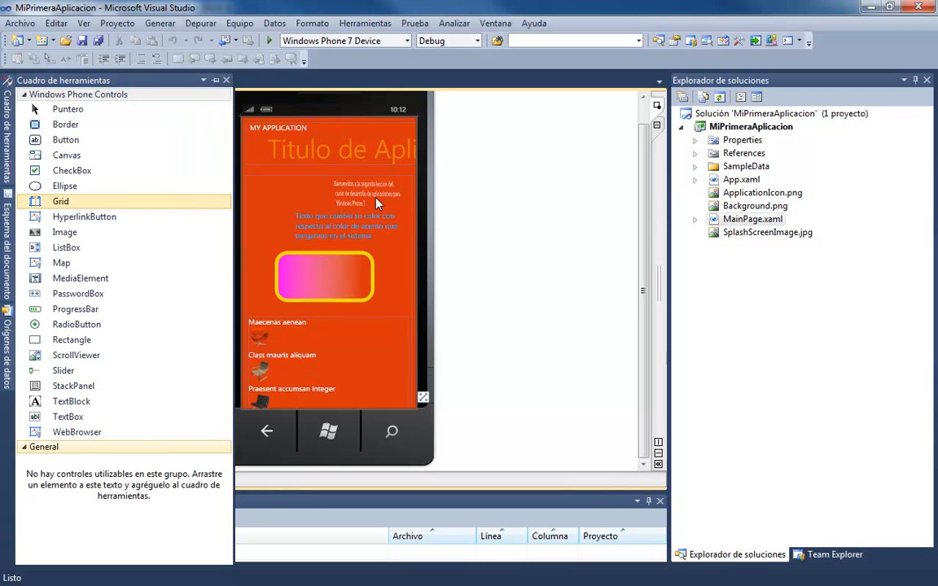
pyautogui.click(342, 280)
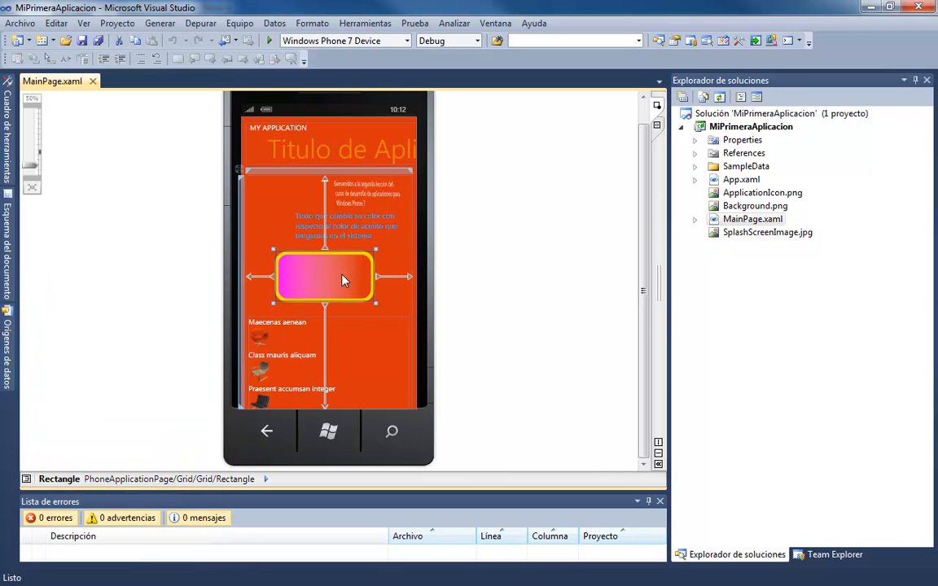
pyautogui.press('F4')
pyautogui.moveTo(787, 329); pyautogui.dragTo(811, 316)
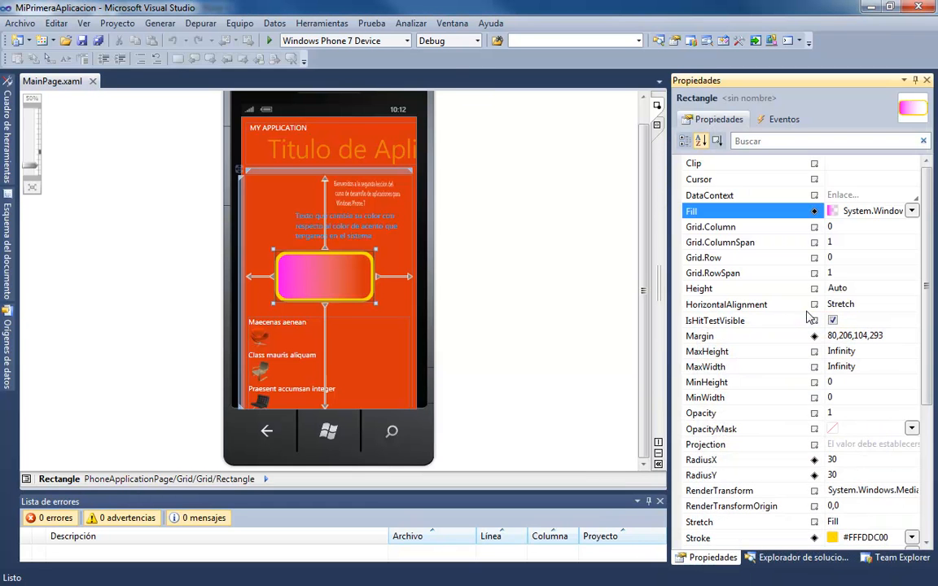
pyautogui.moveTo(926, 174)
pyautogui.mouseDown()
pyautogui.moveTo(927, 312)
pyautogui.moveTo(926, 165)
pyautogui.mouseUp()
# - Create a MouseLeftButtonDown event handler for the gradient rectangle
pyautogui.click(297, 271)
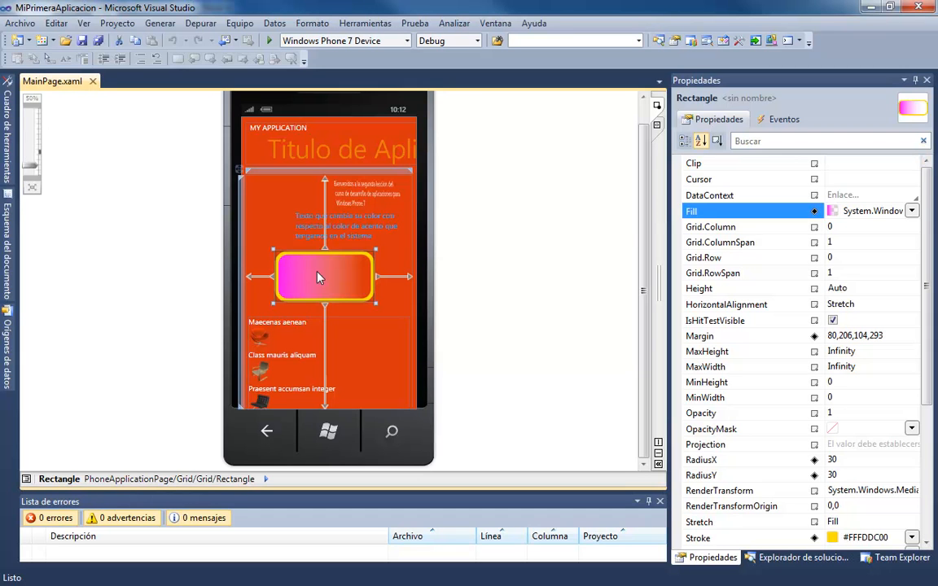
pyautogui.click(346, 229)
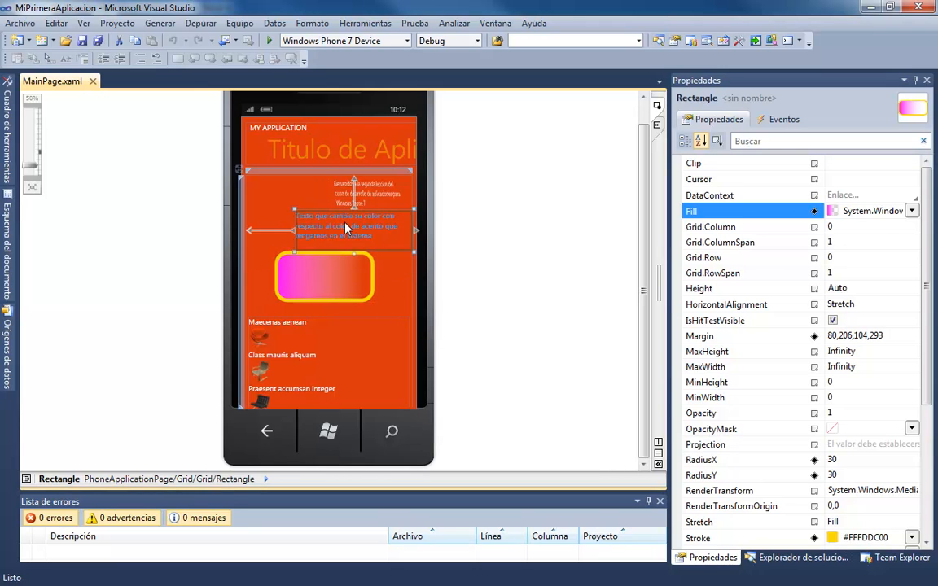
pyautogui.click(342, 277)
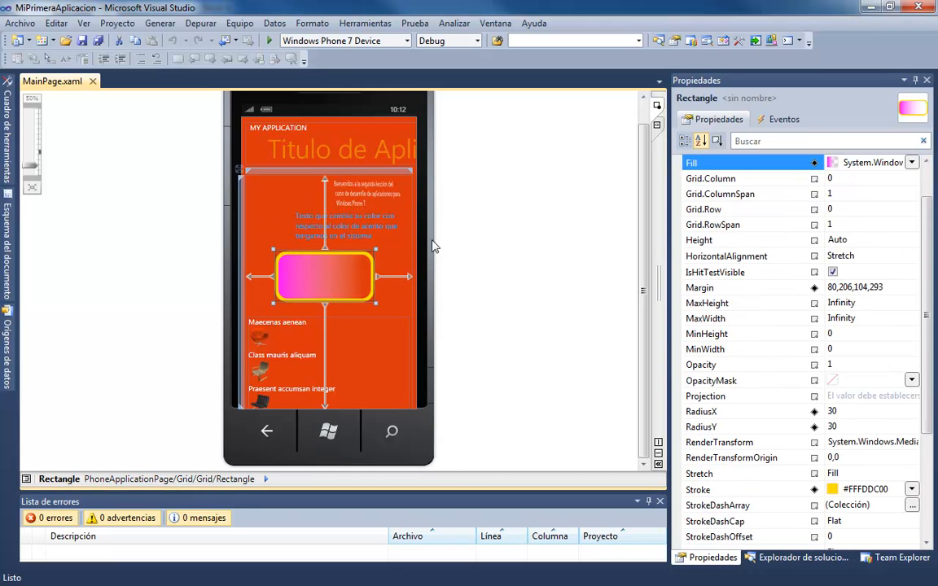
pyautogui.click(782, 119)
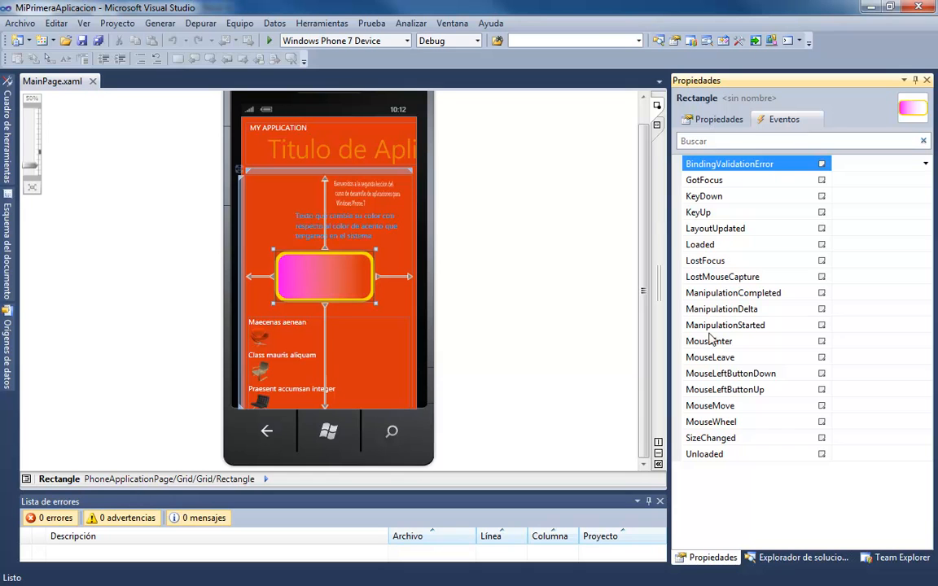
pyautogui.click(858, 374)
pyautogui.doubleClick(857, 373)
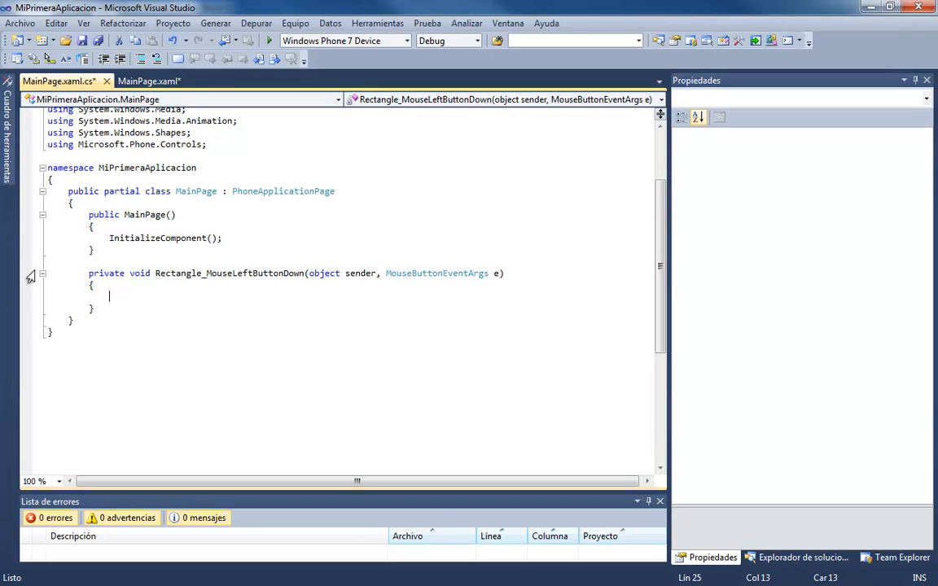
# - Make the rectangle's MouseLeftButtonDown handler show a message box reading "Hola mundo", then close the code file keeping its changes
pyautogui.write('Mess')
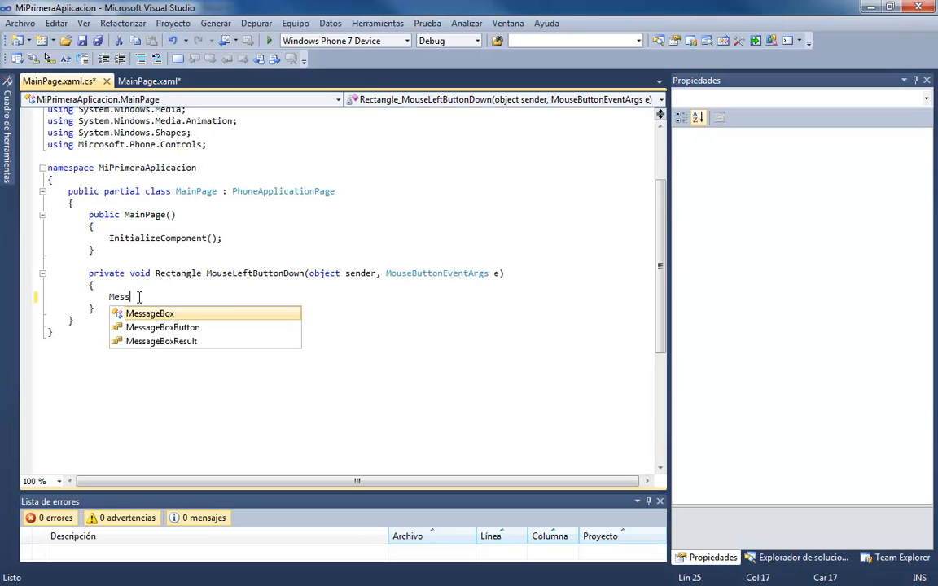
pyautogui.write('ageBox.Show("Hola mundo");')
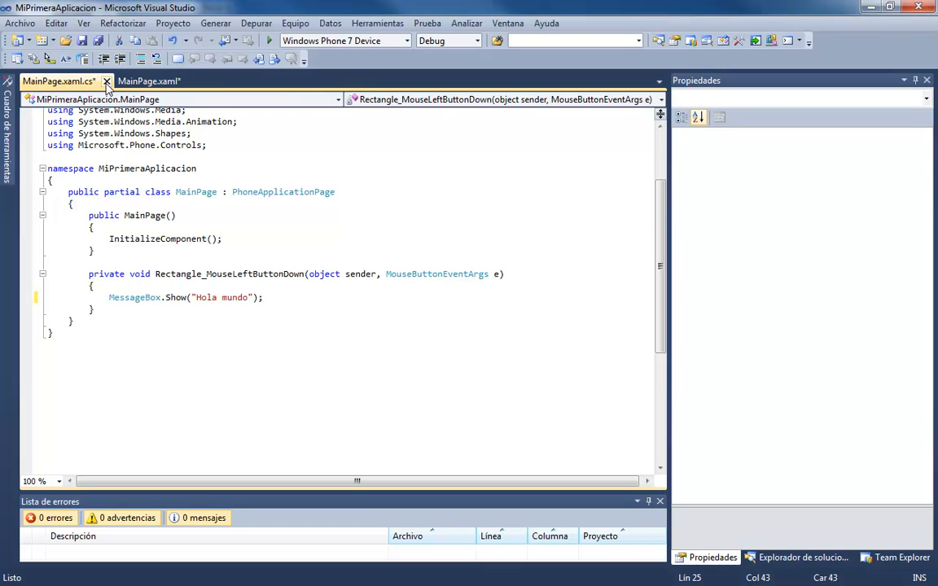
pyautogui.click(106, 81)
pyautogui.click(451, 389)
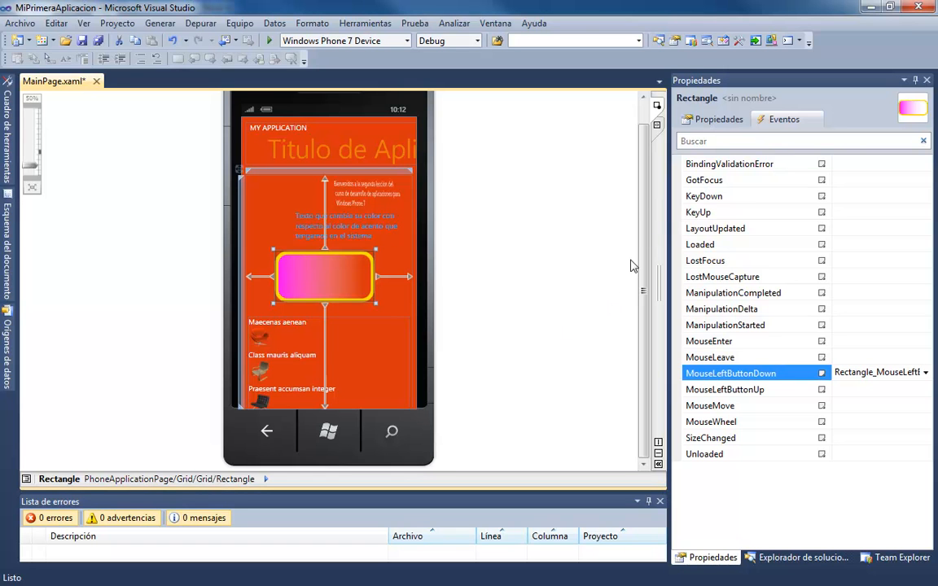
pyautogui.scroll(1, 619, 293)
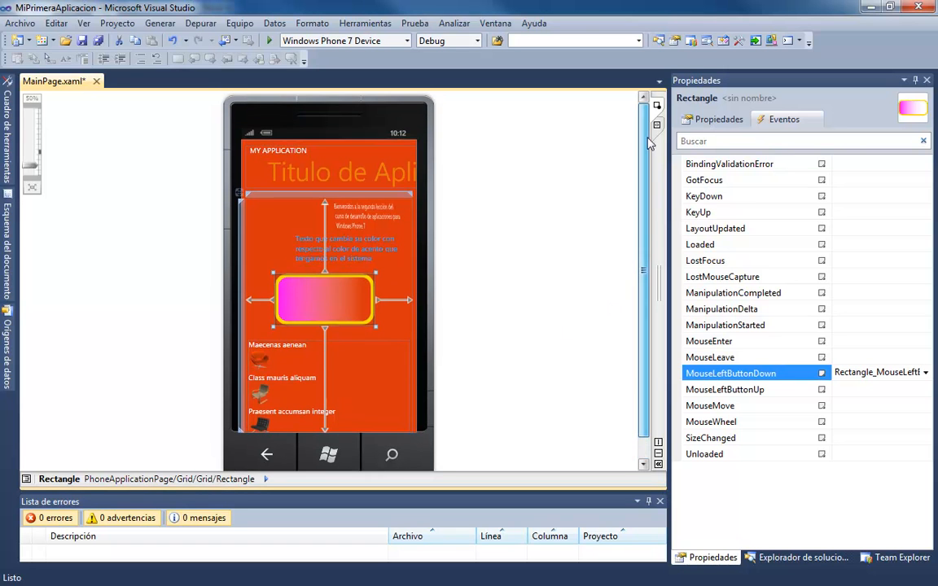
# - Examine the project's files in the solution, including MainPage.xaml, the icon, background and splash images, Properties and App.xaml
pyautogui.click(807, 558)
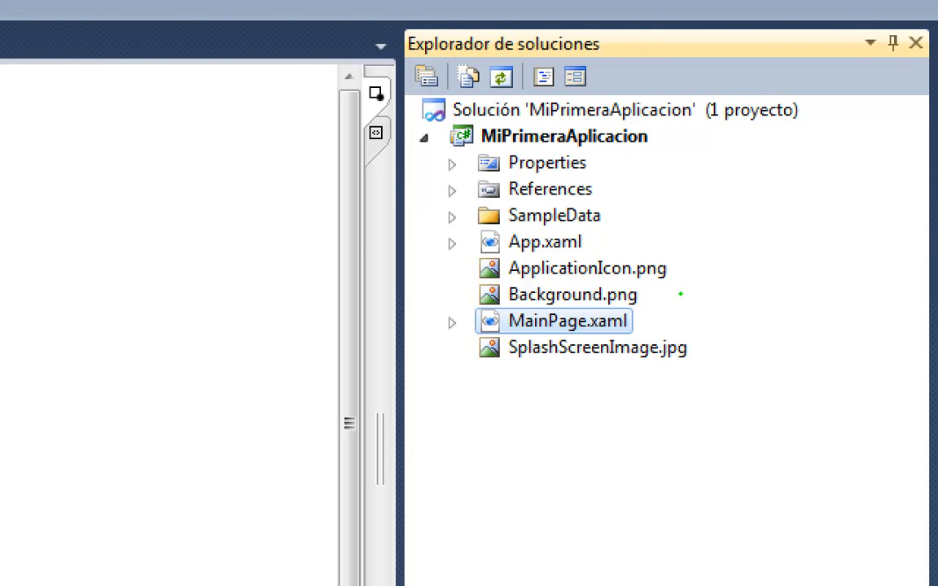
pyautogui.moveTo(437, 326)
pyautogui.mouseDown()
pyautogui.moveTo(251, 331)
pyautogui.moveTo(249, 321)
pyautogui.mouseUp()
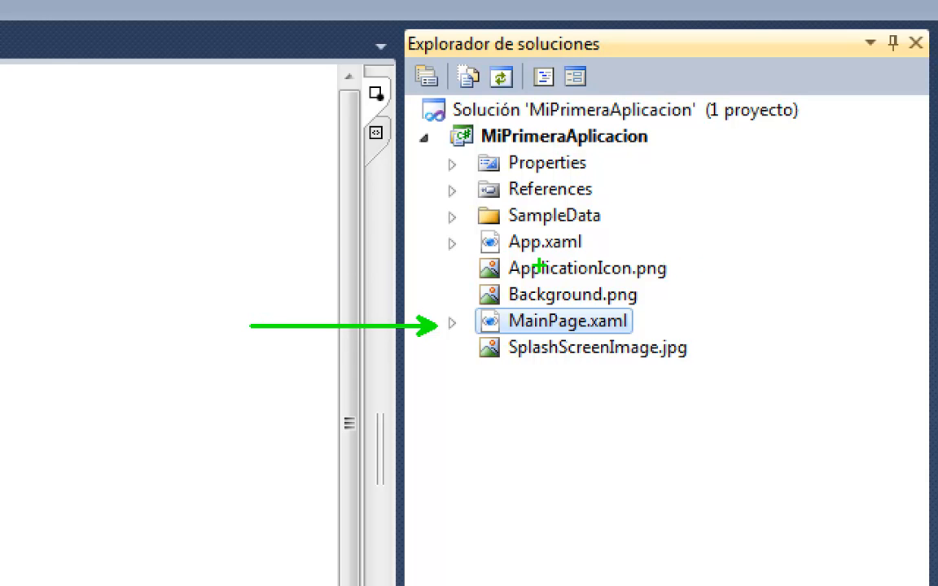
pyautogui.moveTo(470, 259)
pyautogui.mouseDown()
pyautogui.moveTo(505, 274)
pyautogui.moveTo(721, 304)
pyautogui.mouseUp()
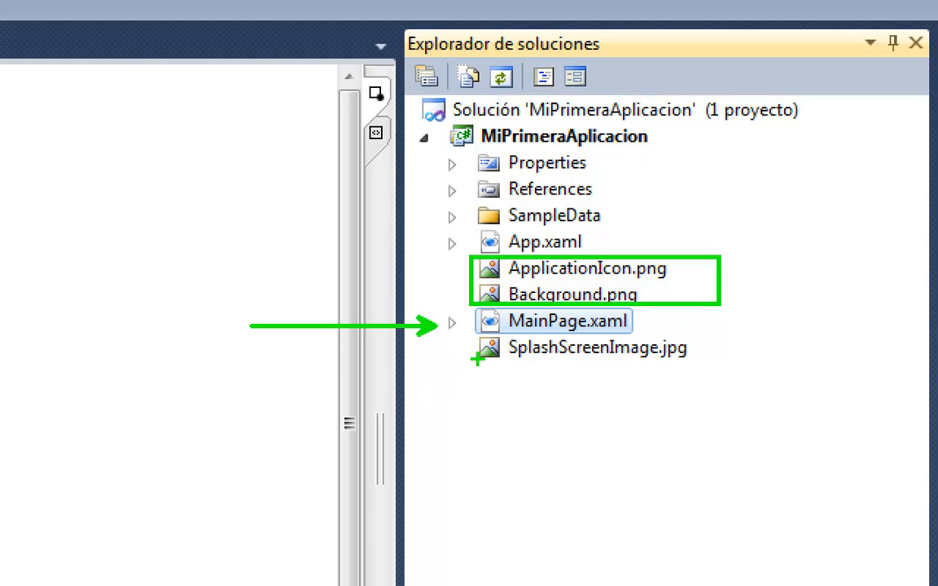
pyautogui.moveTo(439, 399); pyautogui.dragTo(479, 360)
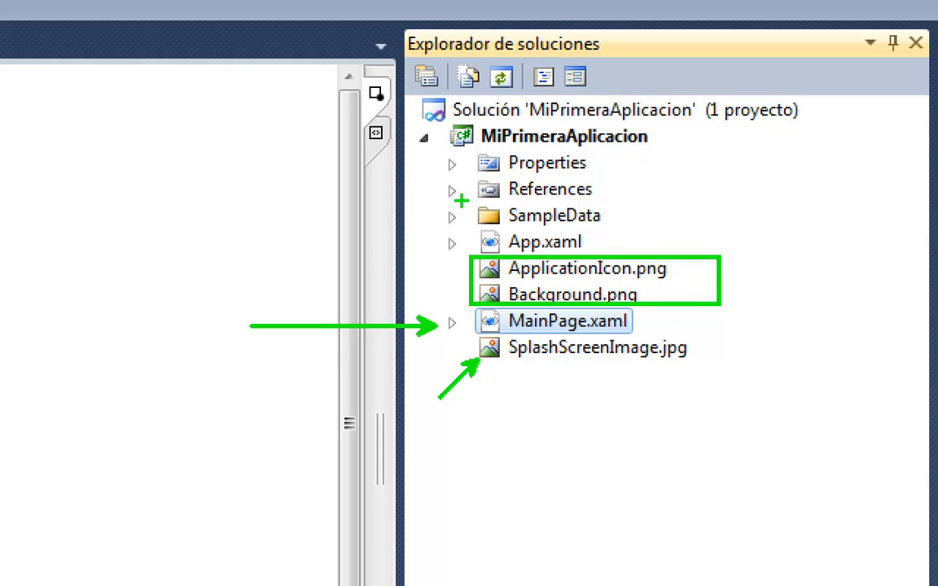
pyautogui.moveTo(446, 165); pyautogui.dragTo(193, 168)
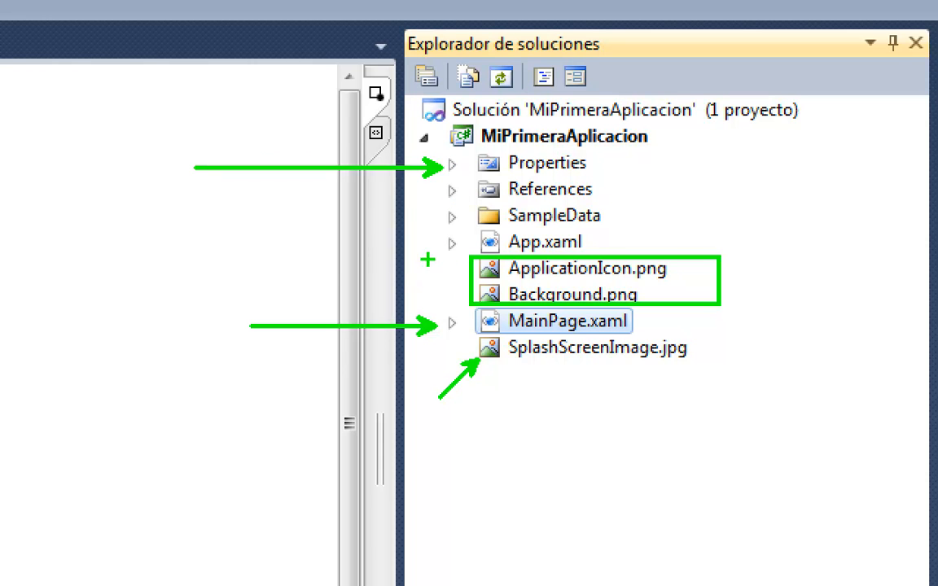
pyautogui.moveTo(448, 243); pyautogui.dragTo(220, 243)
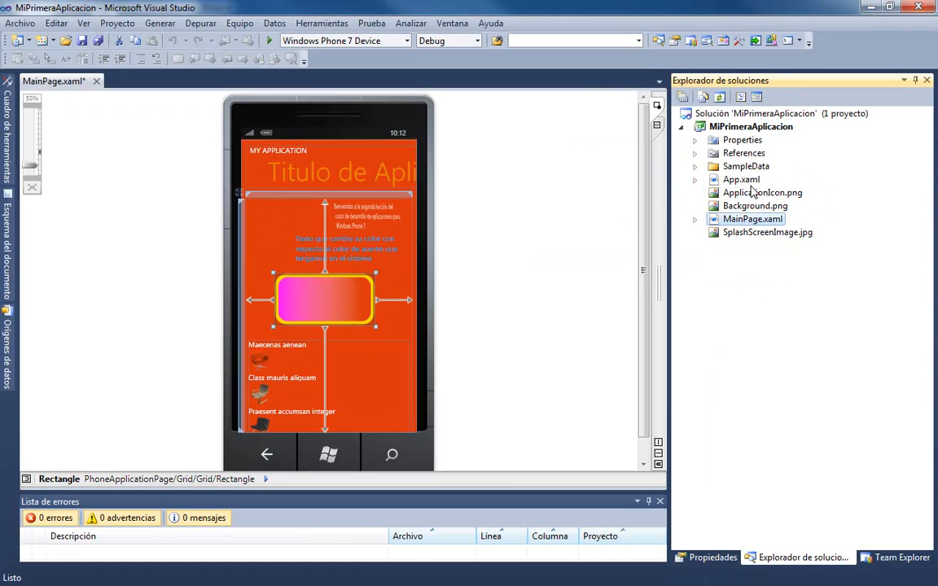
# - Open App.xaml and its code-behind file App.xaml.cs from the solution
pyautogui.doubleClick(559, 242)
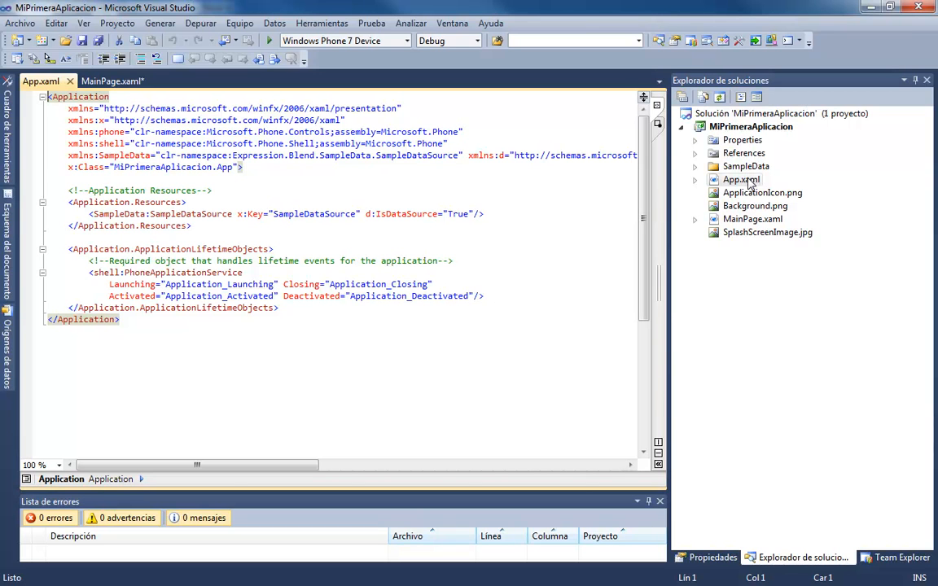
pyautogui.click(694, 179)
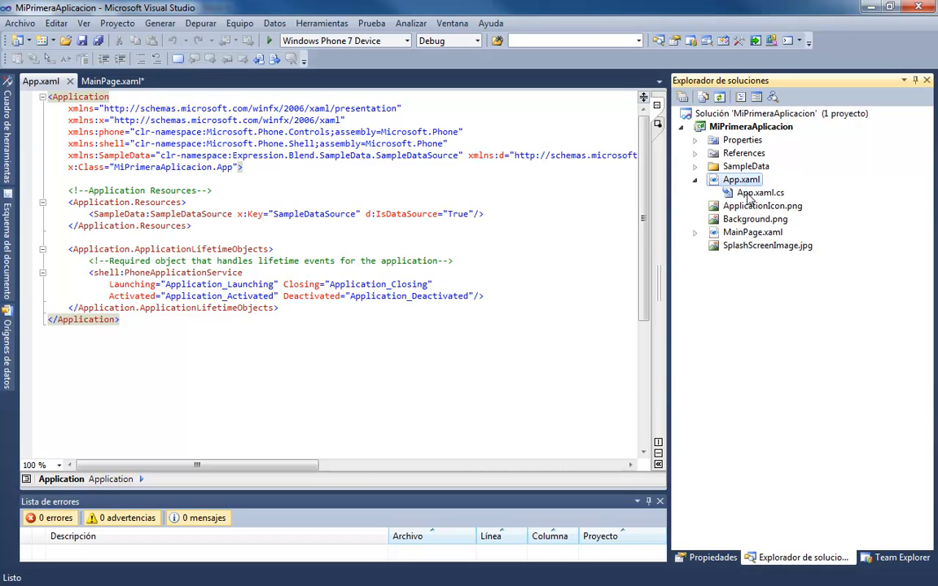
pyautogui.doubleClick(749, 194)
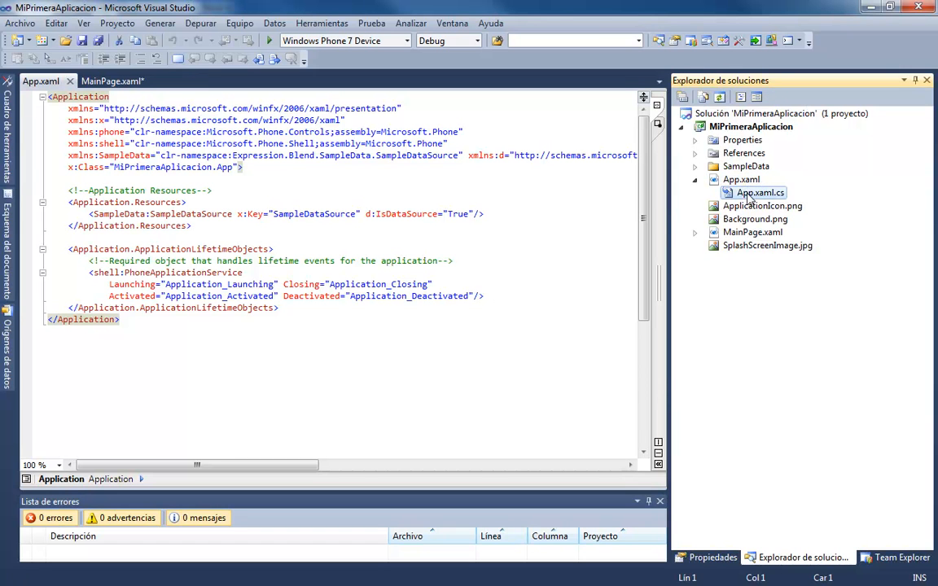
# - Collapse the App.xaml.cs code to its definitions
pyautogui.scroll(-7, 430, 384)
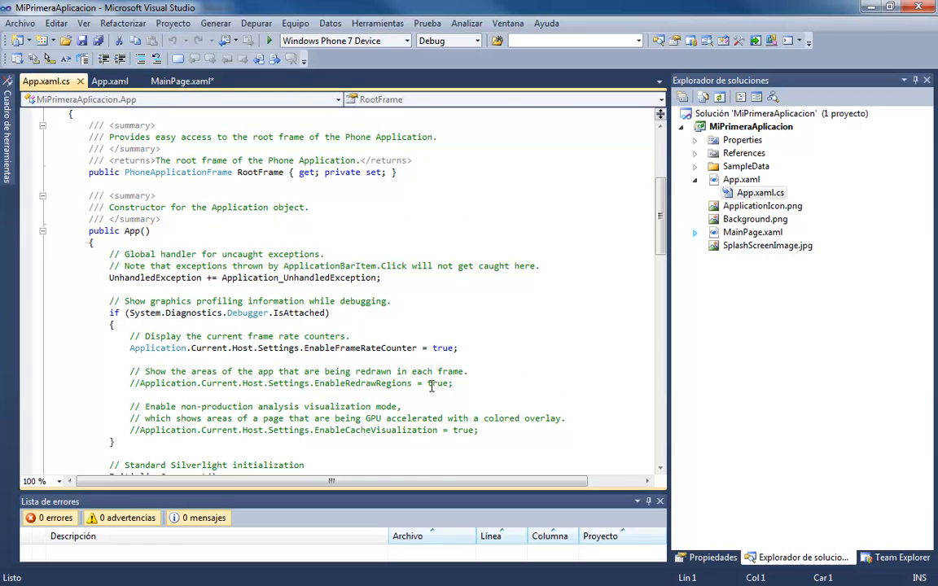
pyautogui.scroll(-2, 379, 382)
pyautogui.rightClick(303, 346)
pyautogui.moveTo(382, 335)
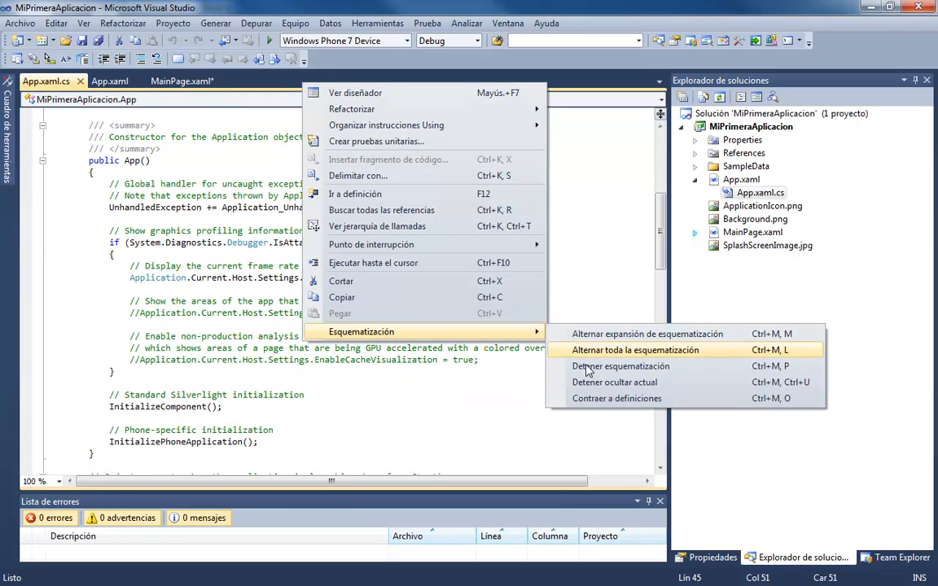
pyautogui.click(590, 401)
pyautogui.scroll(1, 592, 408)
pyautogui.scroll(1, 592, 407)
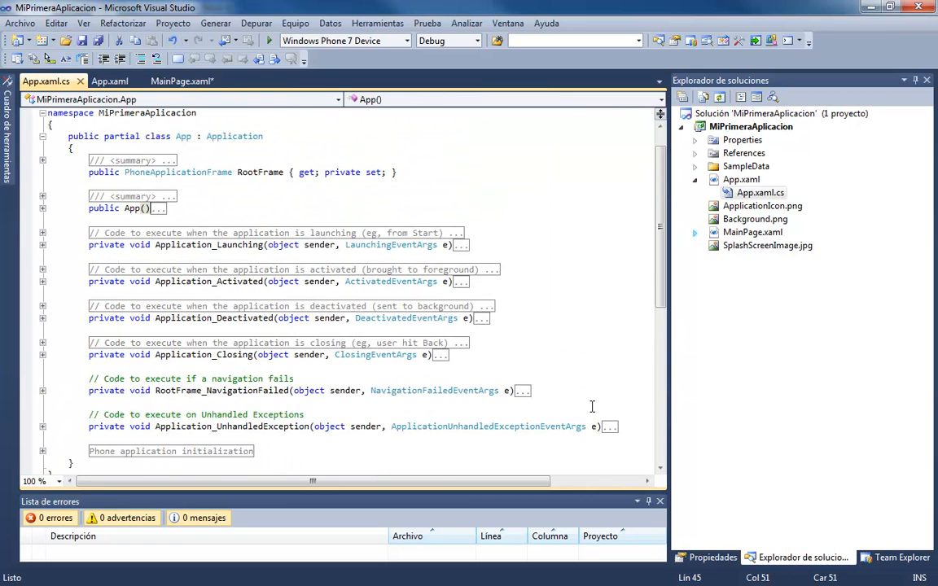
# - Examine the application's Launching, Activated, Deactivated and Closing event handlers in App.xaml.cs
pyautogui.scroll(-1, 592, 407)
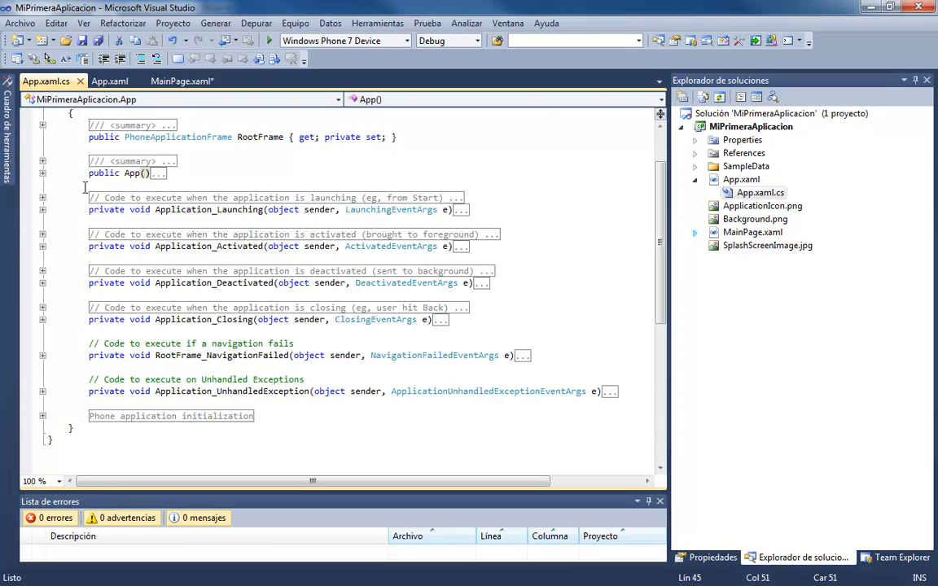
pyautogui.moveTo(155, 209); pyautogui.dragTo(243, 209)
pyautogui.moveTo(161, 247); pyautogui.dragTo(254, 247)
pyautogui.moveTo(191, 283); pyautogui.dragTo(248, 283)
pyautogui.moveTo(176, 319); pyautogui.dragTo(261, 316)
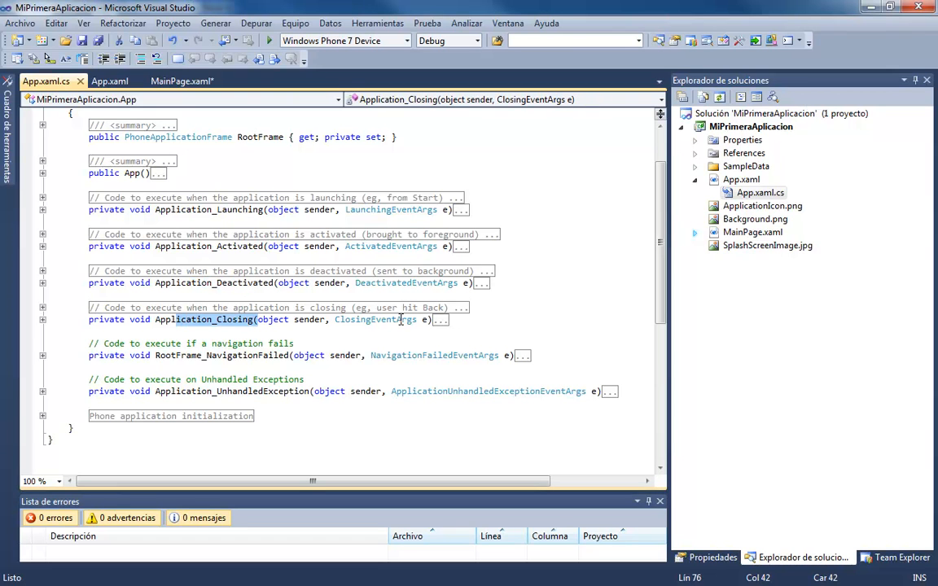
pyautogui.moveTo(398, 316)
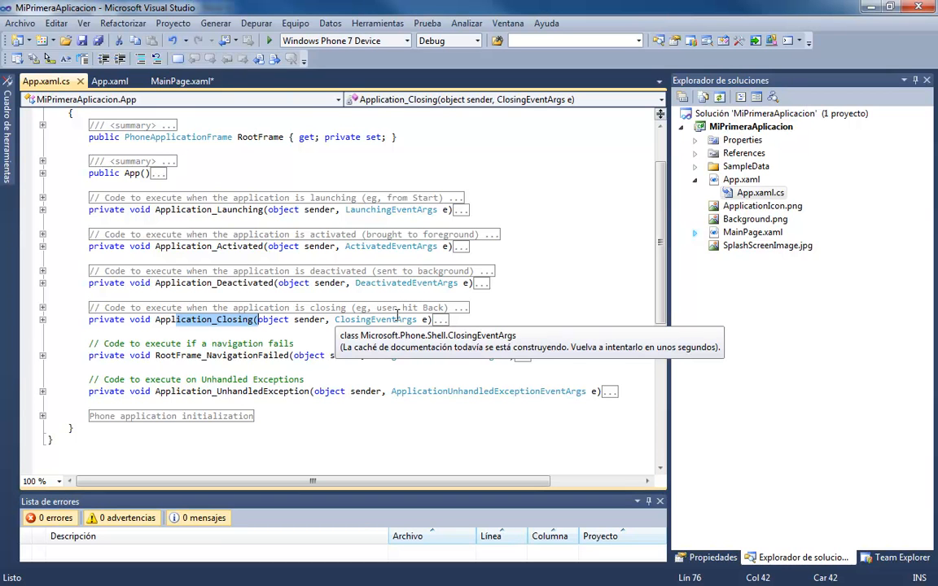
# - Close App.xaml.cs and App.xaml and save all the open project files
pyautogui.click(80, 82)
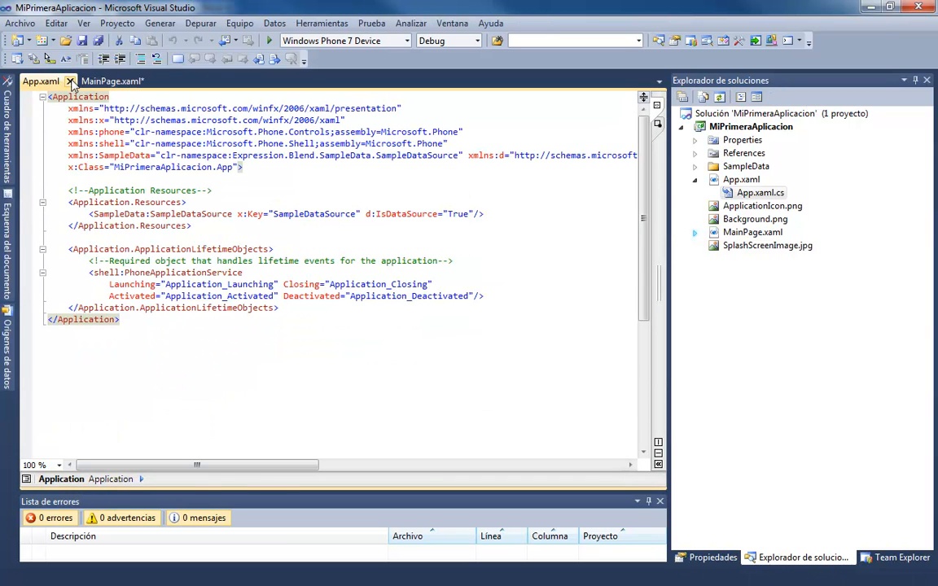
pyautogui.click(71, 83)
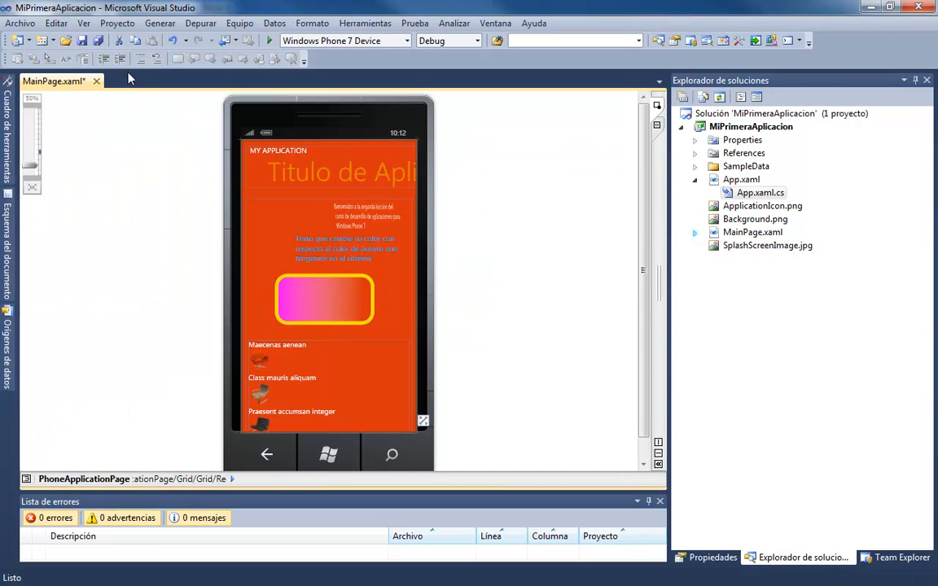
pyautogui.click(84, 41)
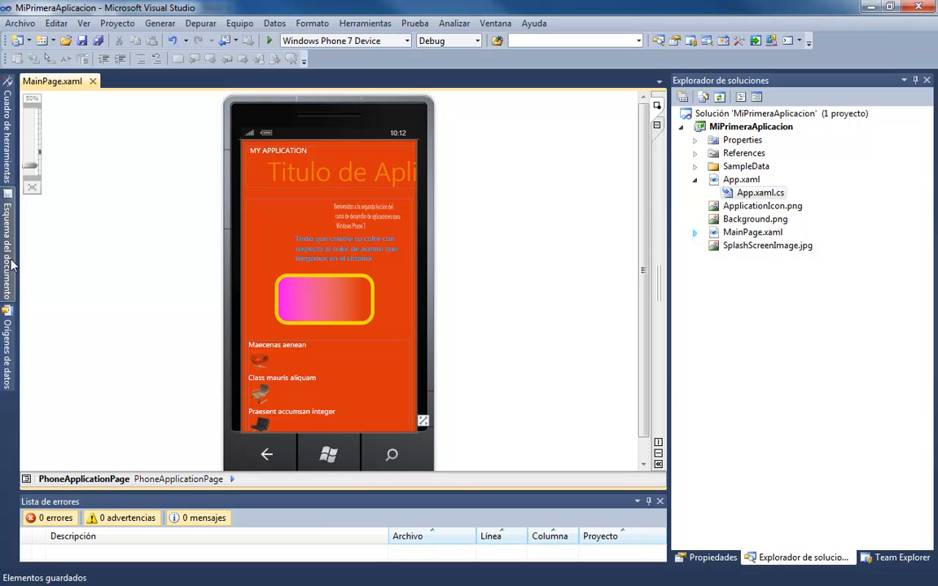
# - Open WMAppManifest.xml from the project's Properties folder and widen the editor area
pyautogui.click(695, 142)
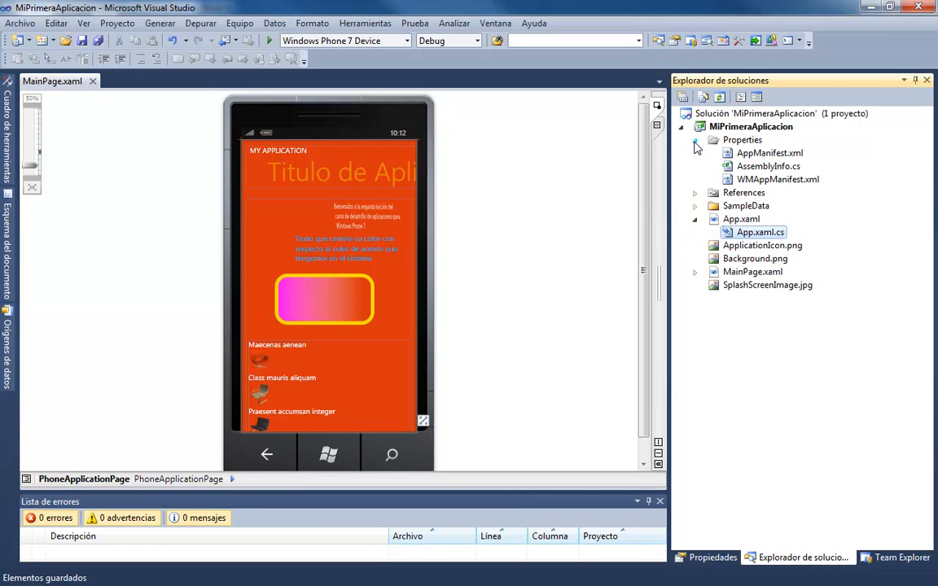
pyautogui.click(767, 184)
pyautogui.doubleClick(767, 183)
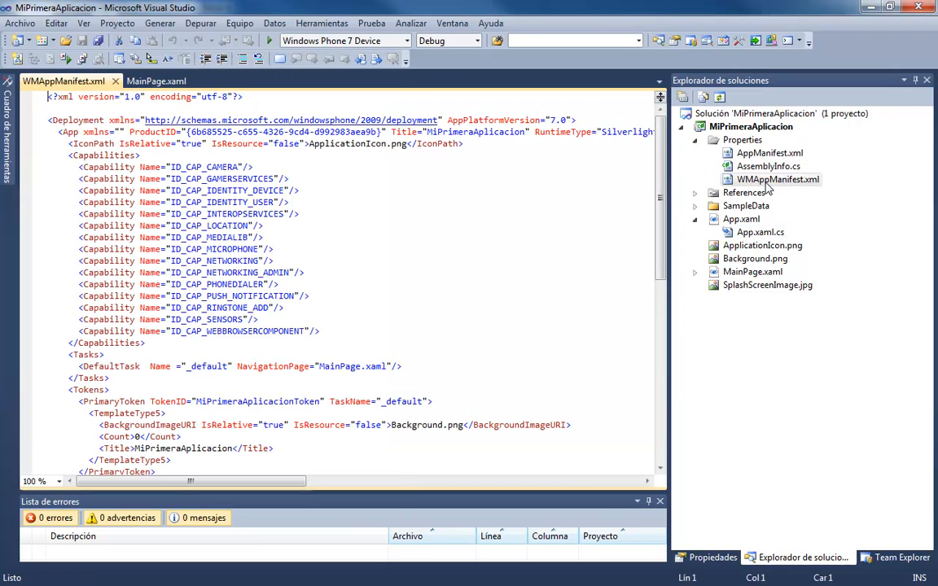
pyautogui.moveTo(671, 259); pyautogui.dragTo(815, 264)
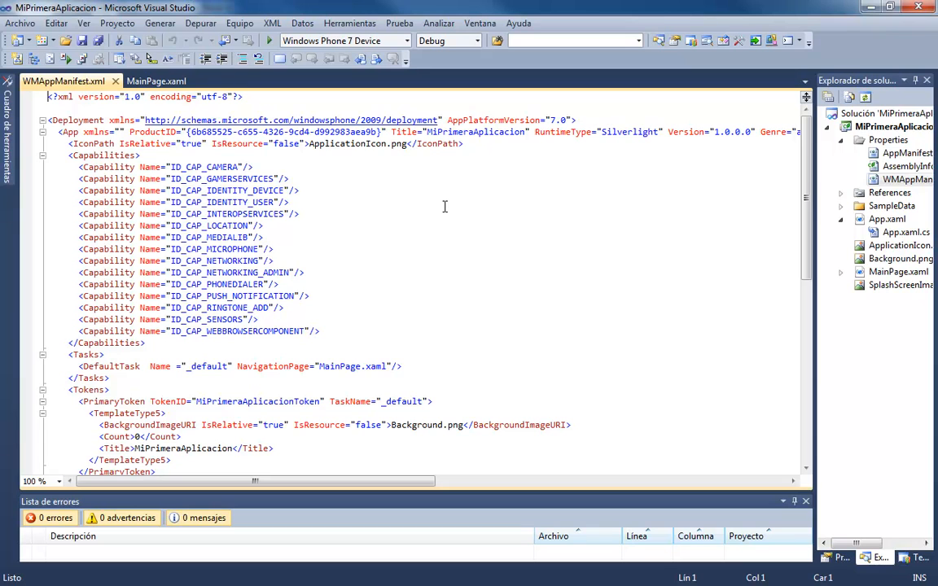
# - Fold the Capabilities block and examine the manifest's default navigation page, title, product ID and genre attributes
pyautogui.click(43, 156)
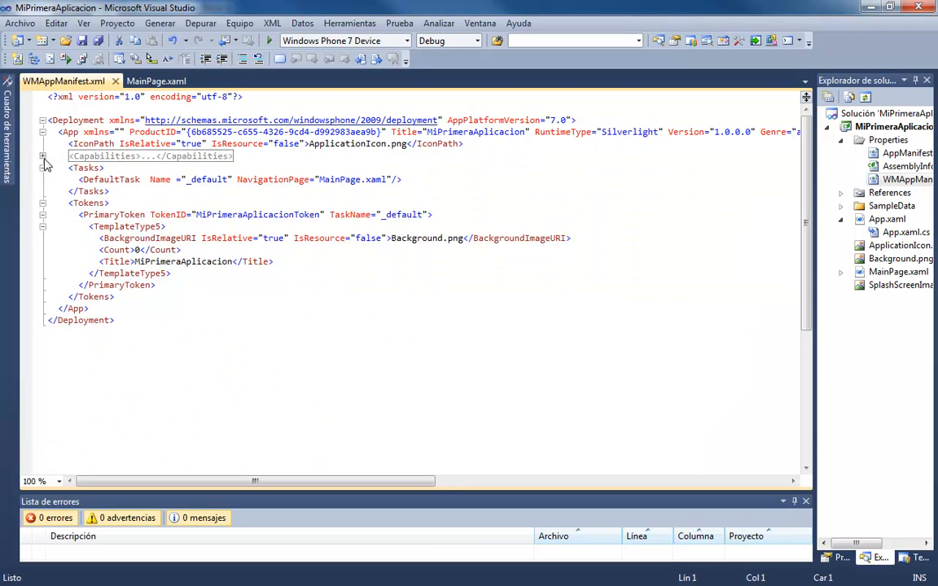
pyautogui.moveTo(402, 180); pyautogui.dragTo(237, 183)
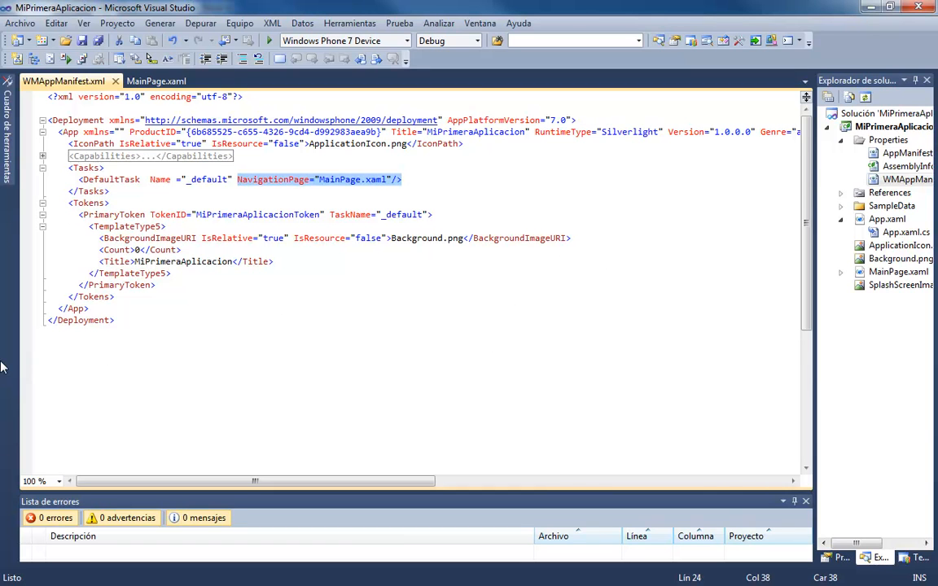
pyautogui.doubleClick(208, 263)
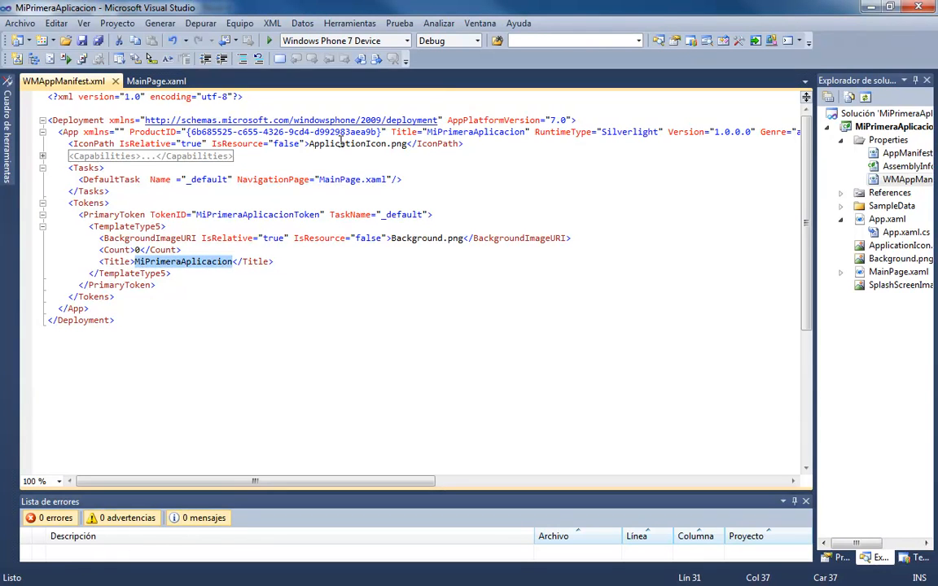
pyautogui.moveTo(130, 132); pyautogui.dragTo(387, 132)
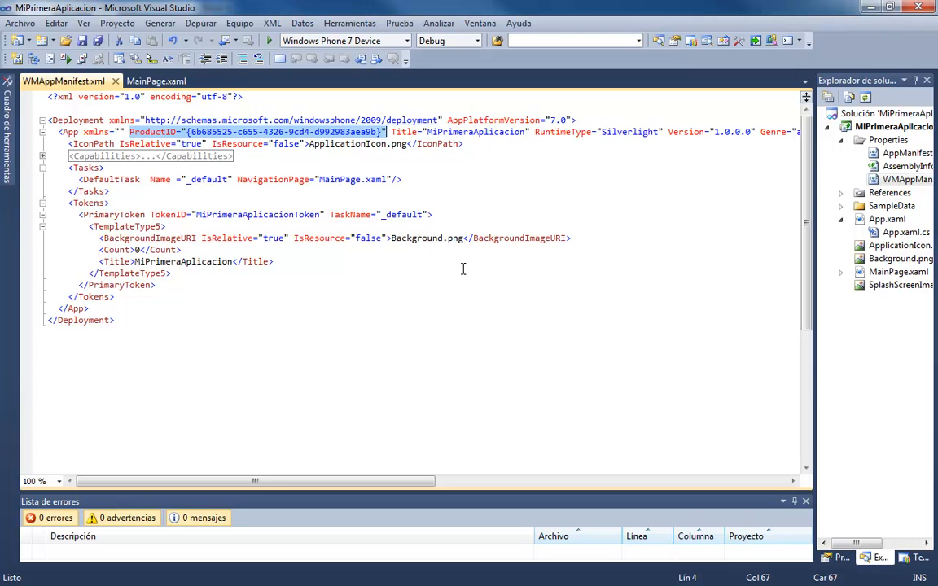
pyautogui.moveTo(285, 483); pyautogui.dragTo(429, 481)
pyautogui.moveTo(459, 131); pyautogui.dragTo(560, 131)
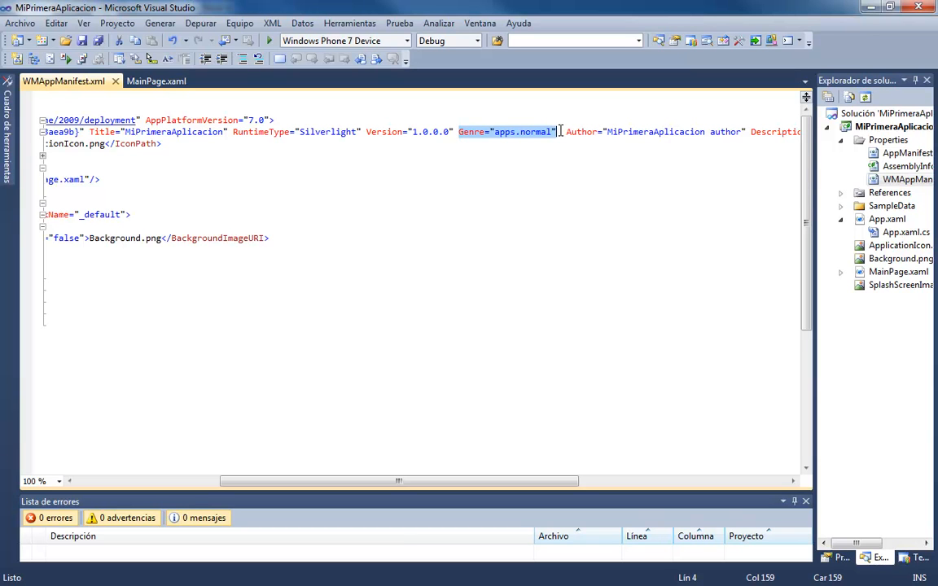
pyautogui.moveTo(522, 484); pyautogui.dragTo(329, 486)
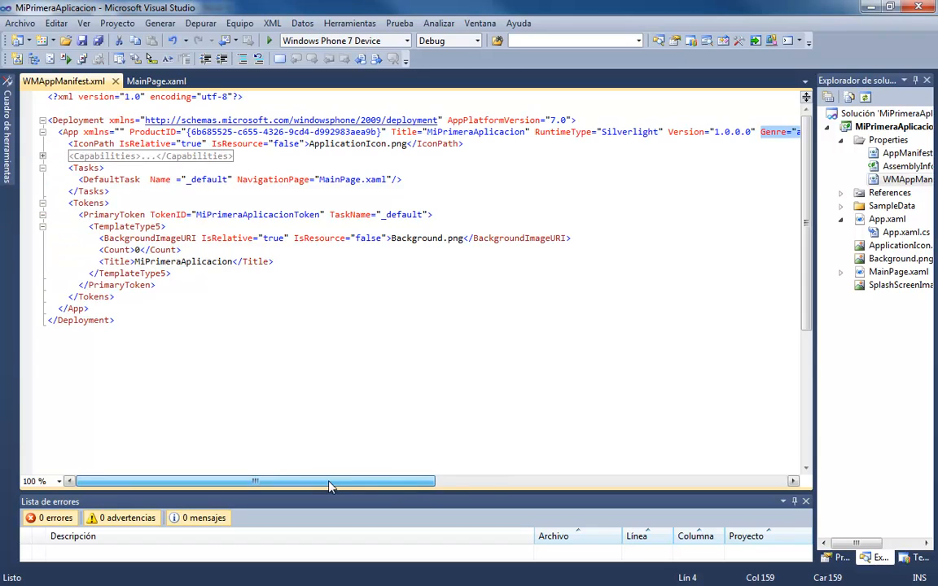
# - Expand the manifest's Capabilities block and remove the ID_CAP_CAMERA capability
pyautogui.click(43, 156)
pyautogui.moveTo(79, 167); pyautogui.dragTo(345, 336)
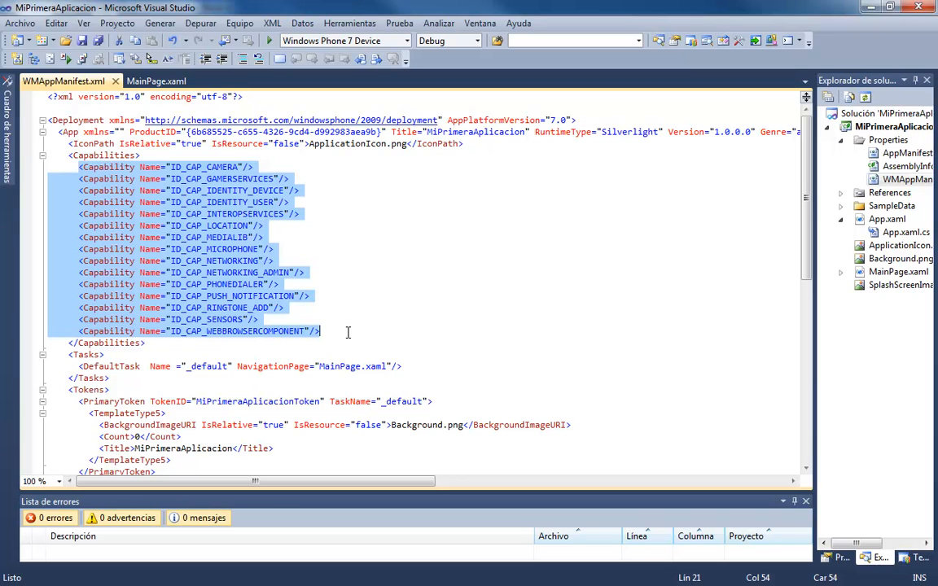
pyautogui.click(254, 167)
pyautogui.keyDown('shift'); pyautogui.click(65, 168); pyautogui.keyUp('shift')
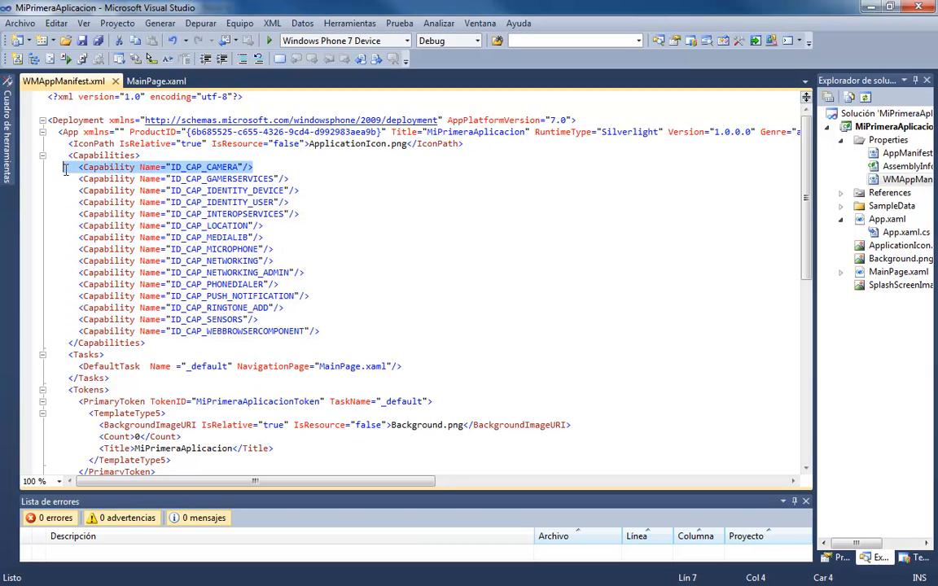
pyautogui.press('Delete')
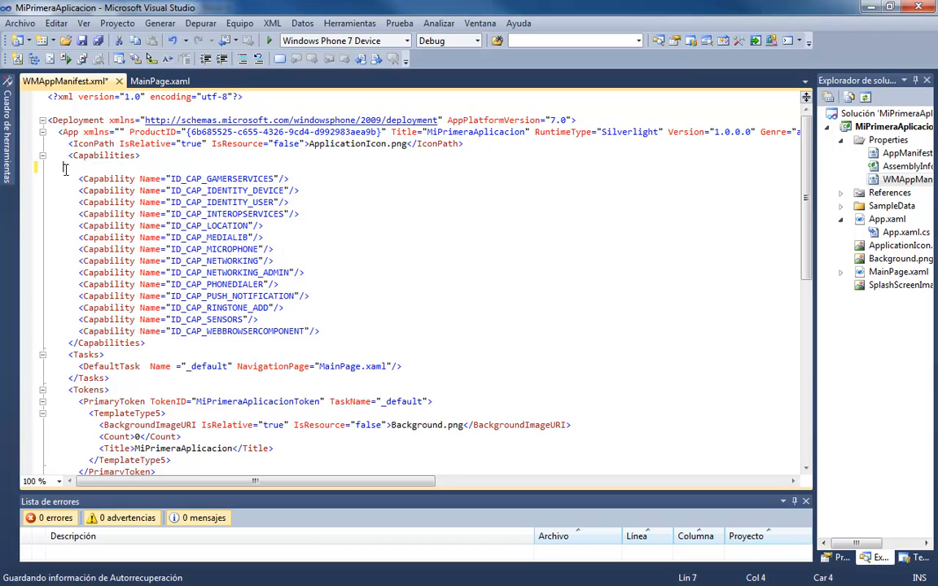
# - Remove the ID_CAP_MEDIALIB, ID_CAP_MICROPHONE, ID_CAP_NETWORKING and ID_CAP_NETWORKING_ADMIN capabilities from the manifest
pyautogui.moveTo(263, 226); pyautogui.dragTo(2, 226)
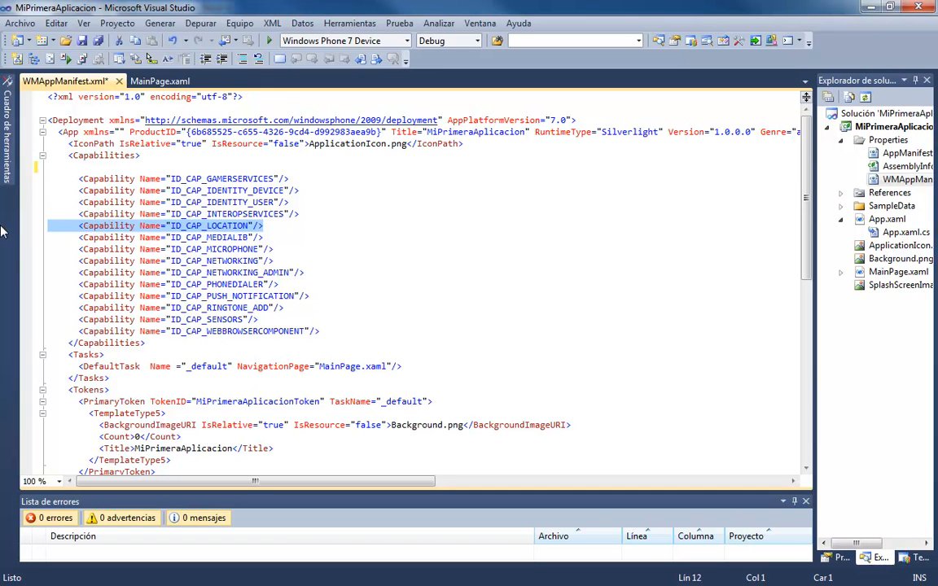
pyautogui.hotkey('shift', 'Home')
pyautogui.press('Down')
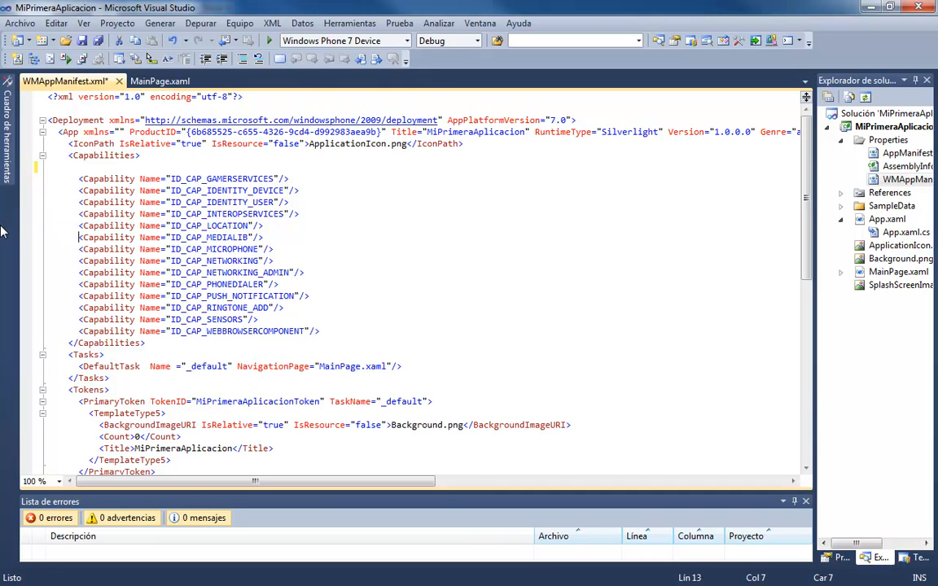
pyautogui.hotkey('shift', 'Down')
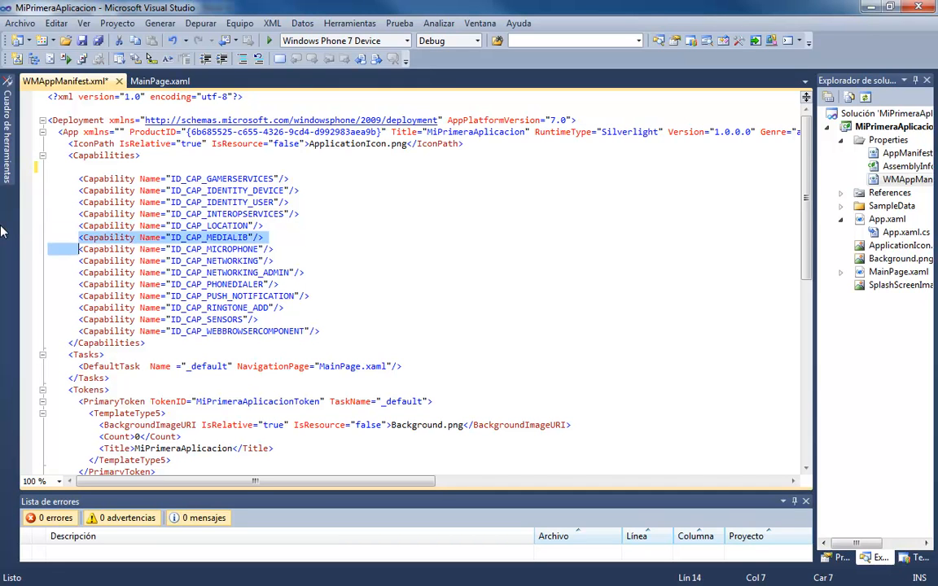
pyautogui.hotkey('shift', 'Down')
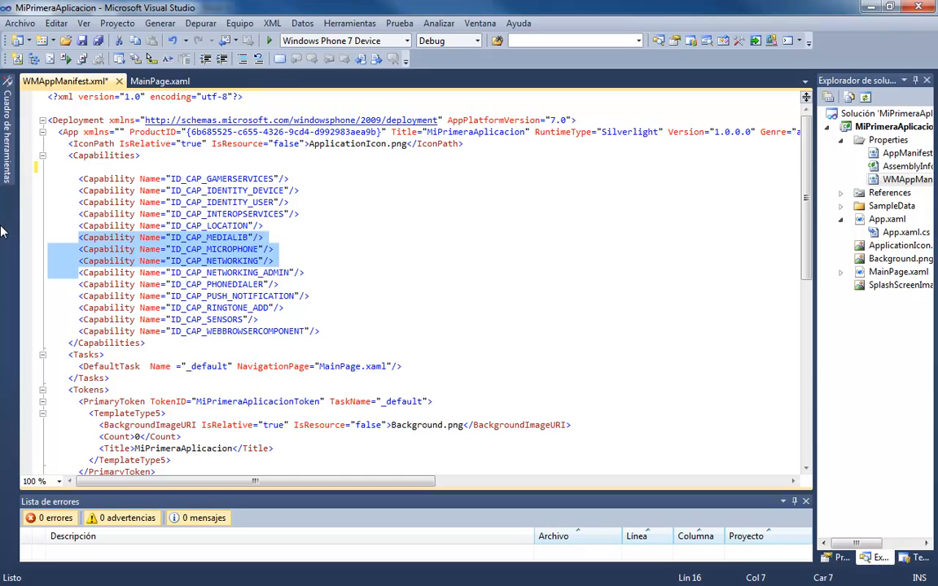
pyautogui.hotkey('shift', 'Down')
pyautogui.press('Delete')
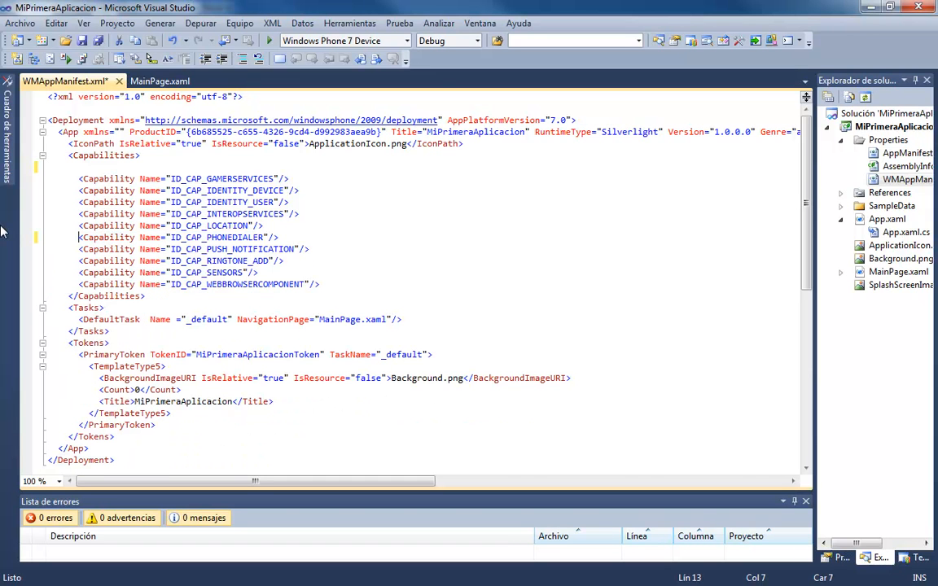